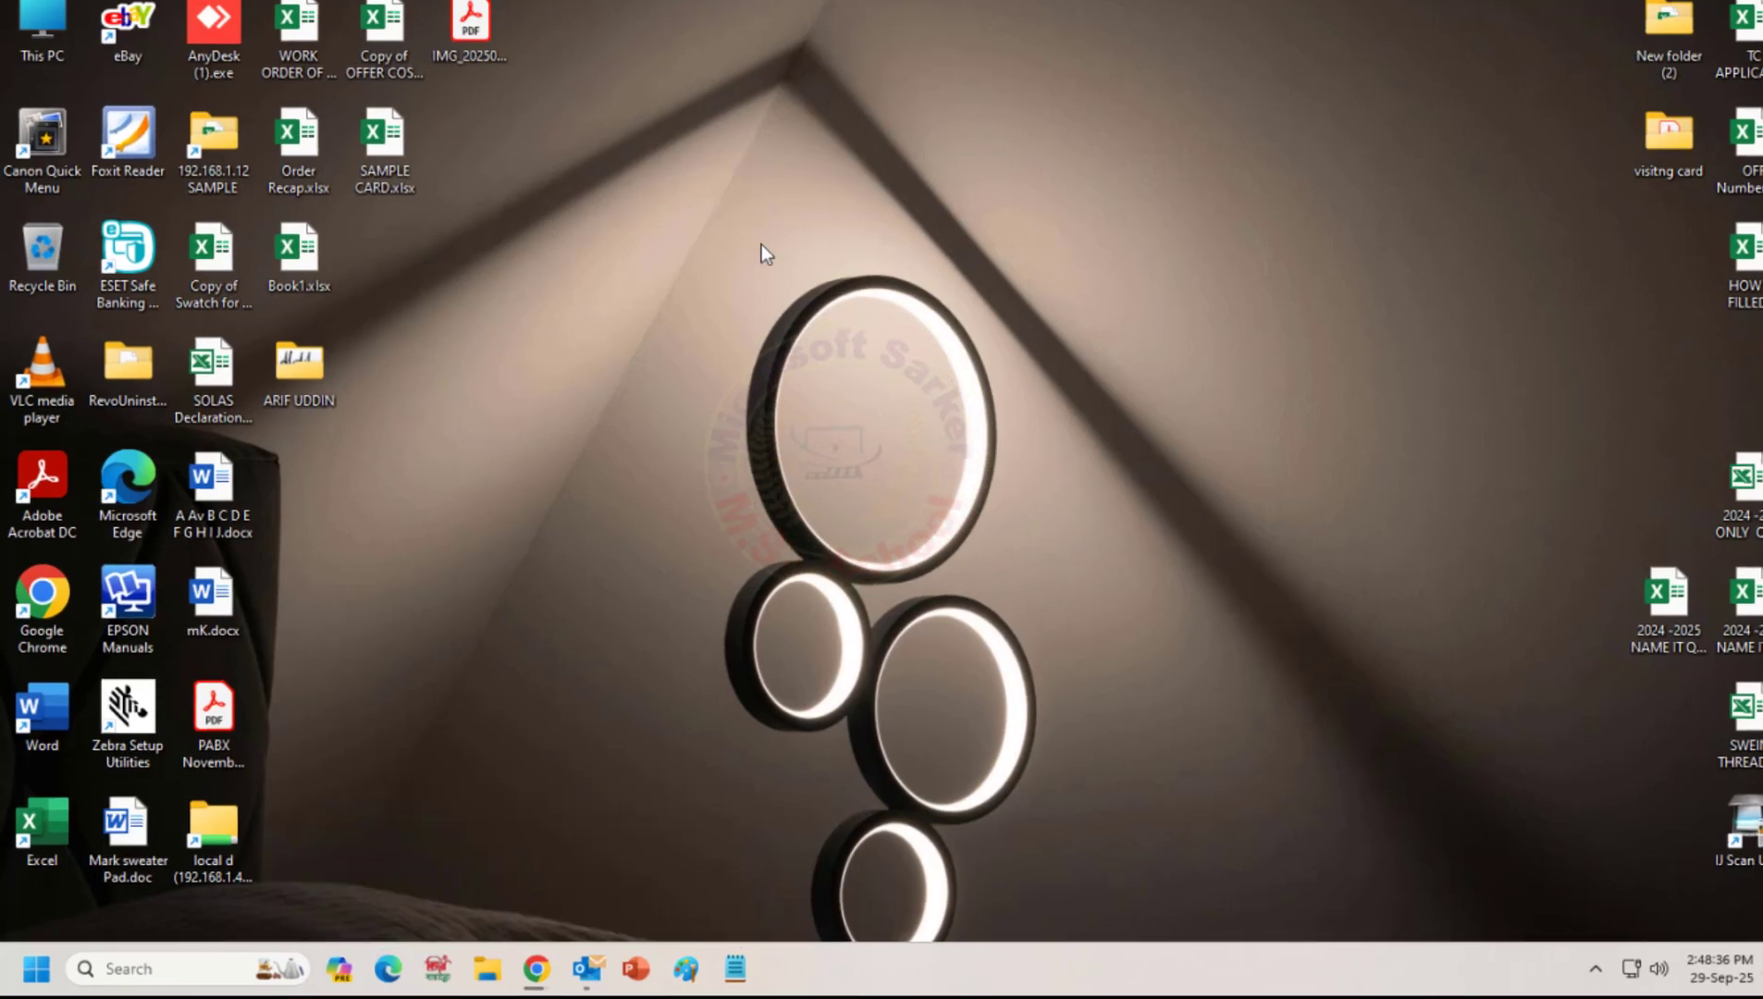
Launch the Services console via services.msc from the Run prompt.
{"action": "key", "text": "super+r"}
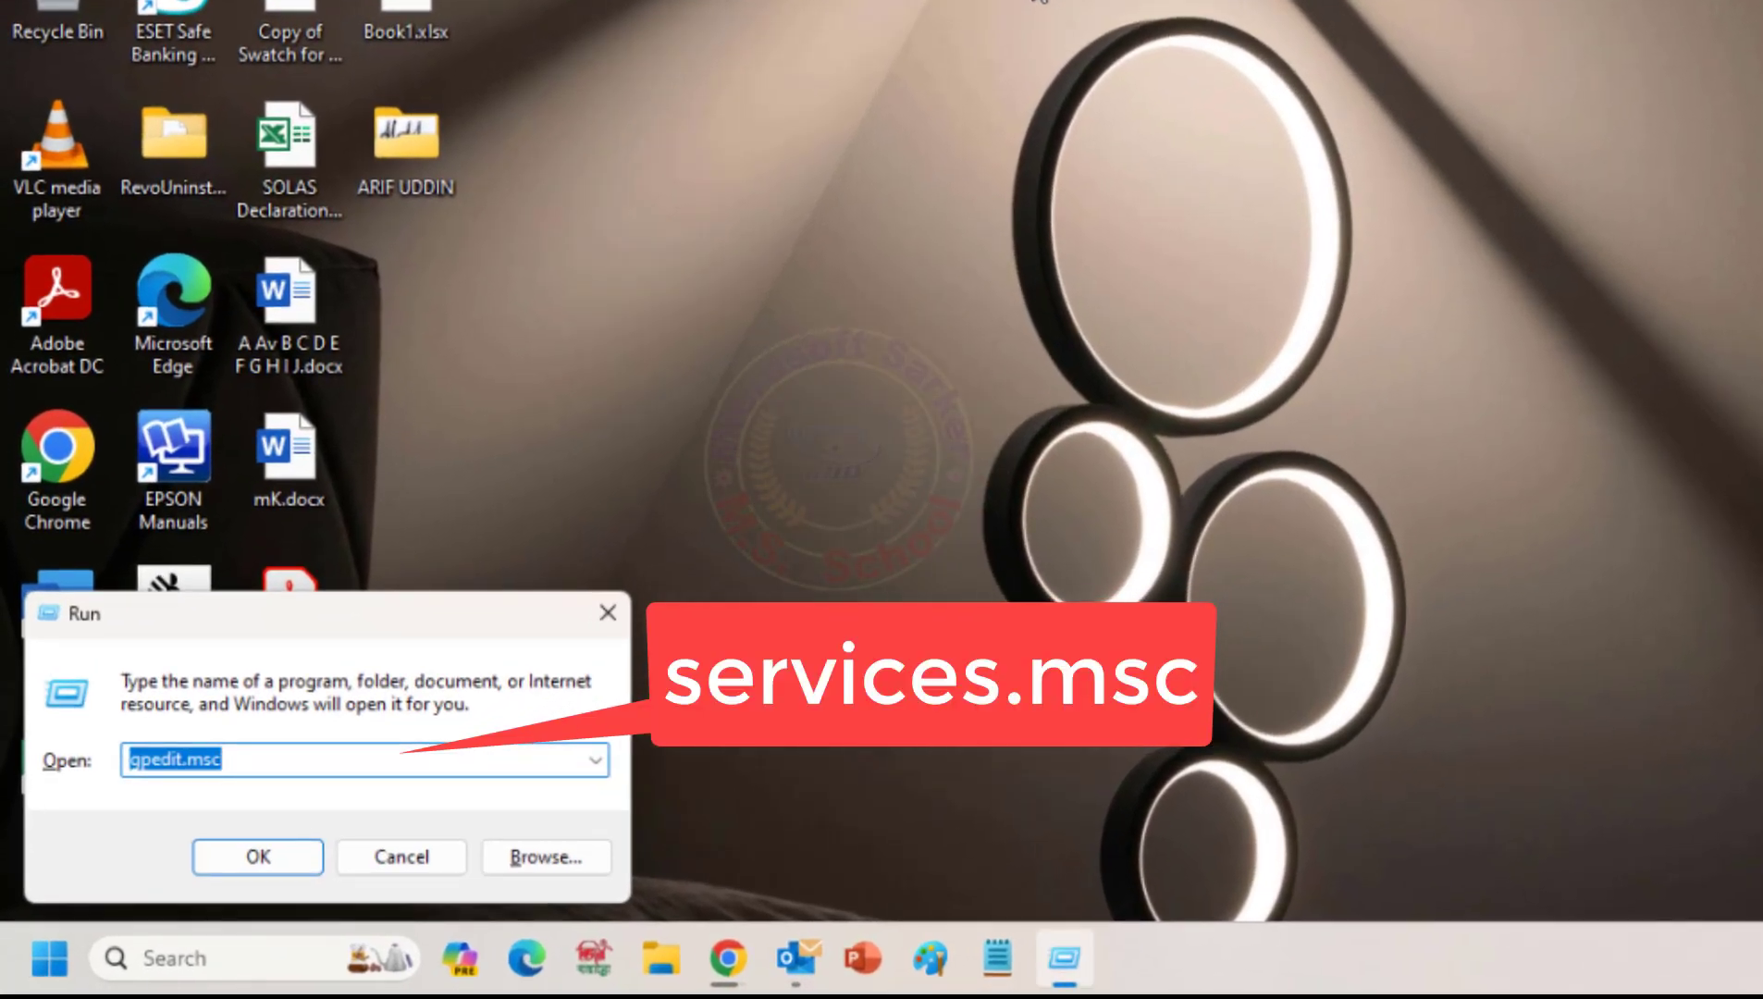
{"action": "type", "text": "services"}
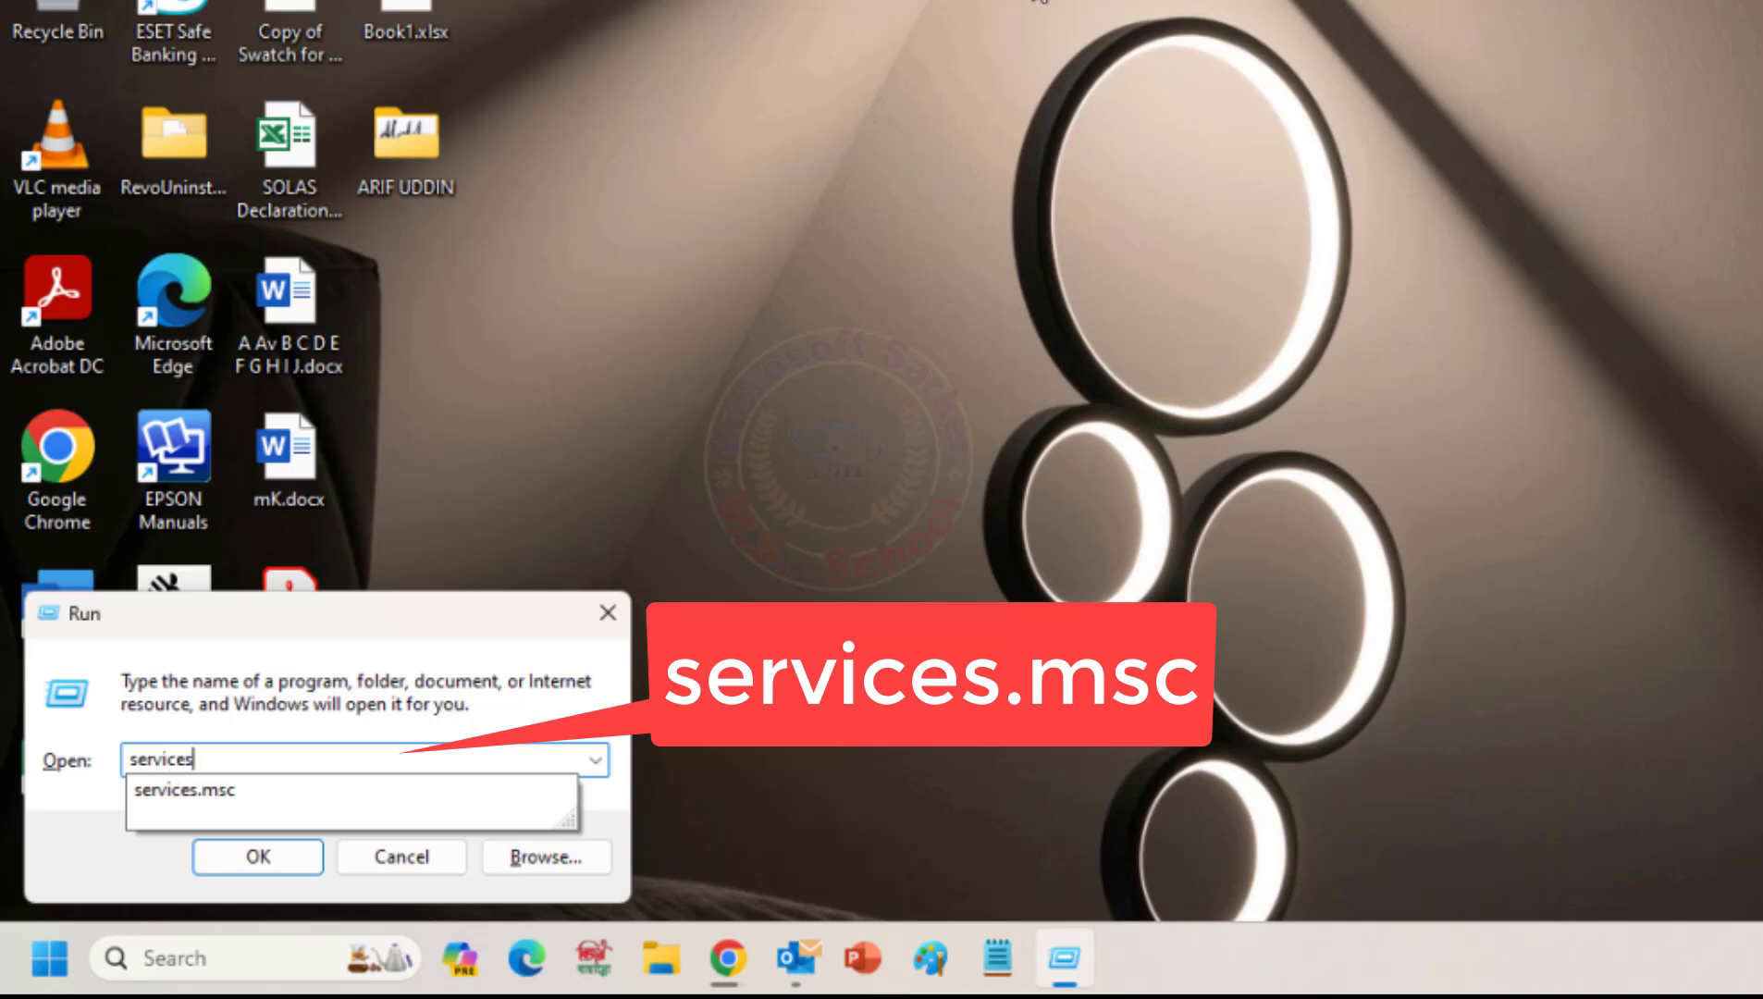
{"action": "type", "text": ".msc"}
{"action": "key", "text": "Return"}
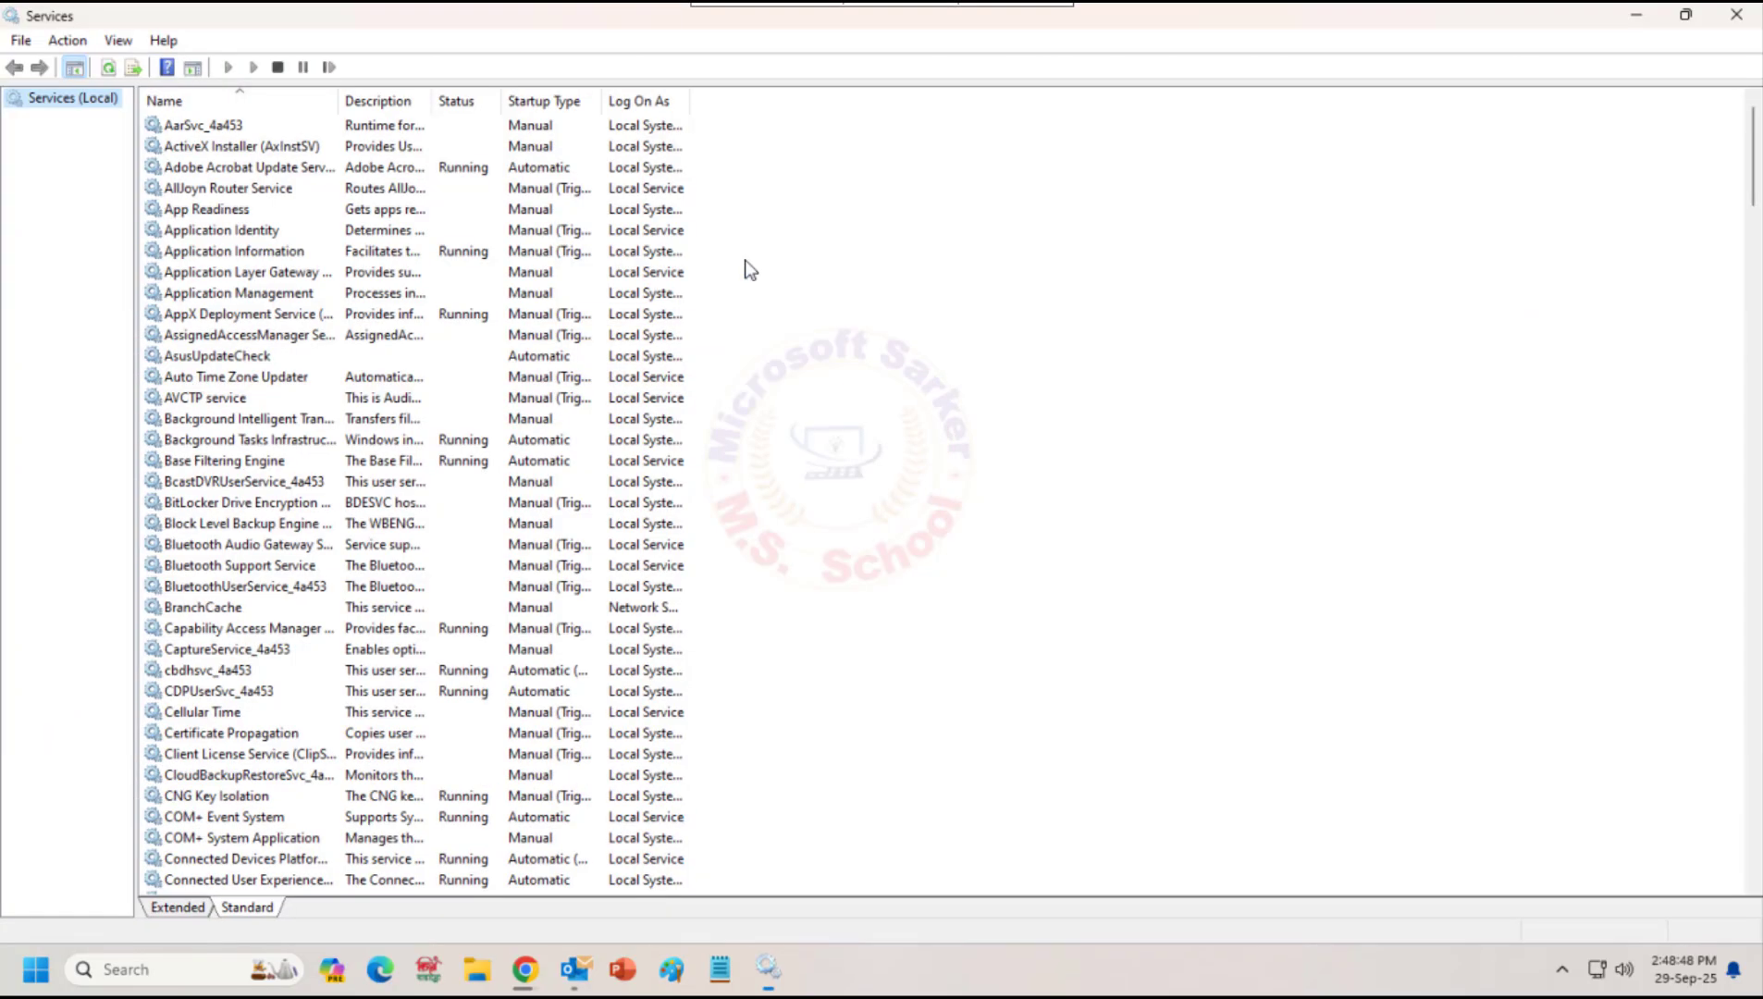
Set the Windows Update service's startup type to Disabled and apply it.
{"action": "left_click", "coordinate": [245, 754]}
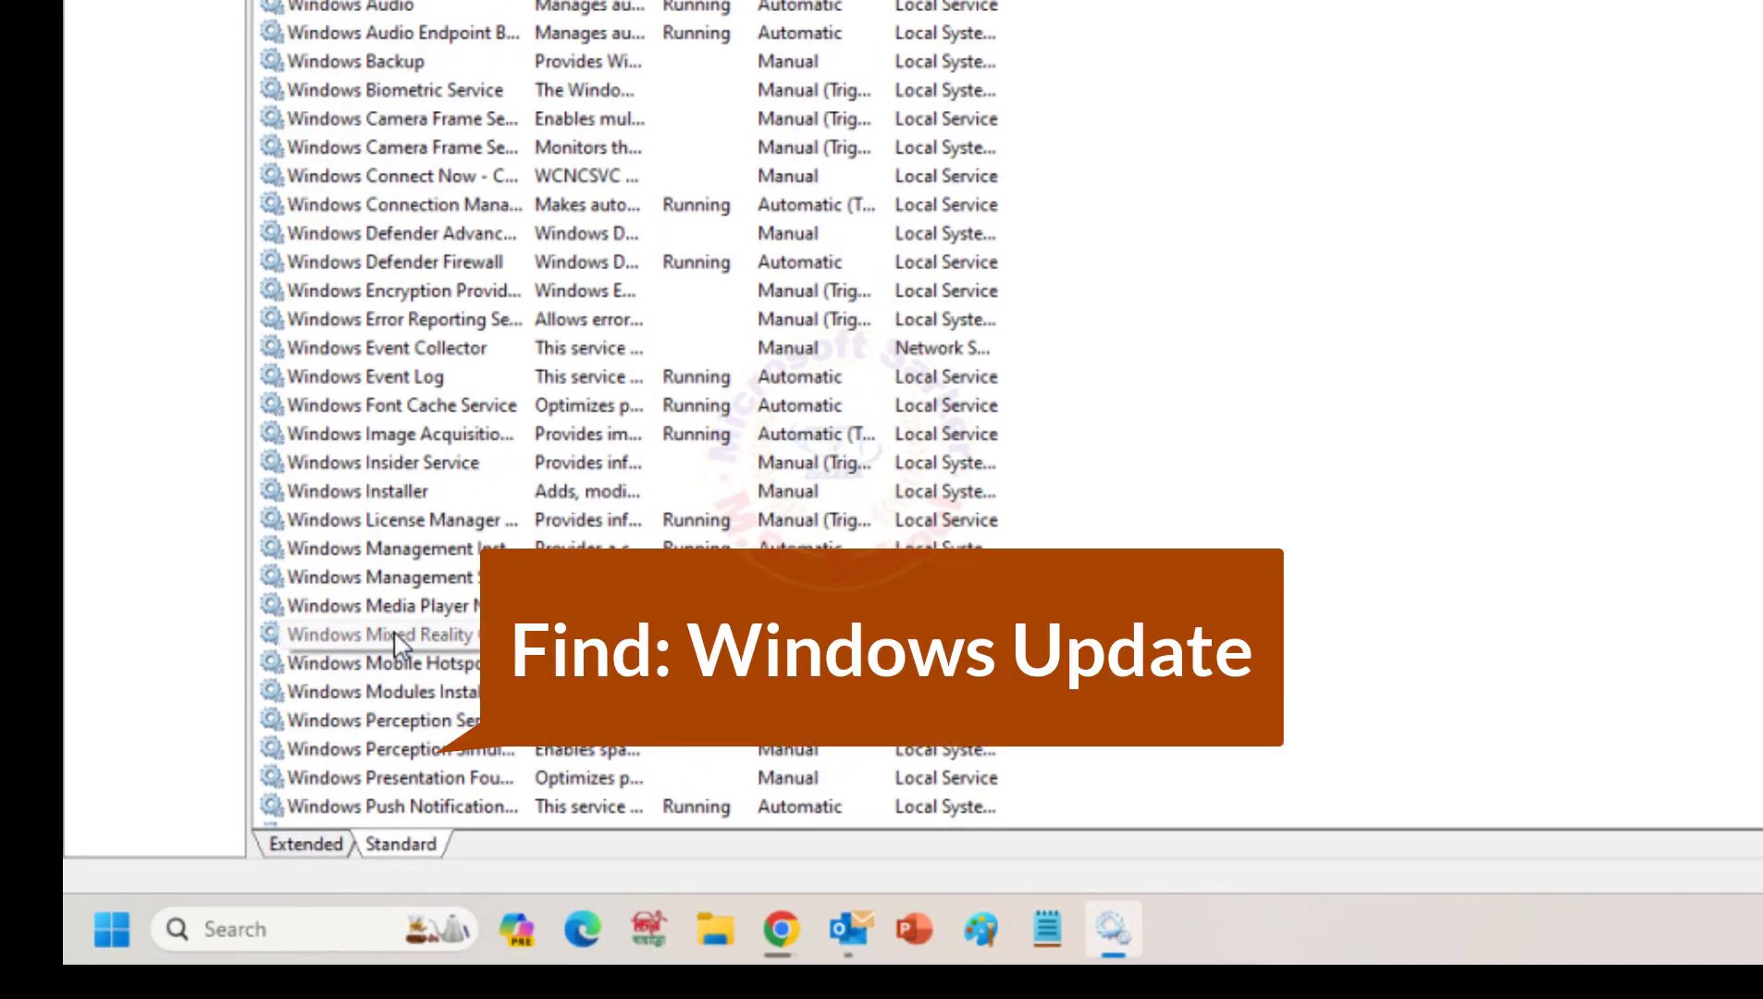
{"action": "scroll", "coordinate": [393, 745], "scroll_direction": "down", "scroll_amount": 5}
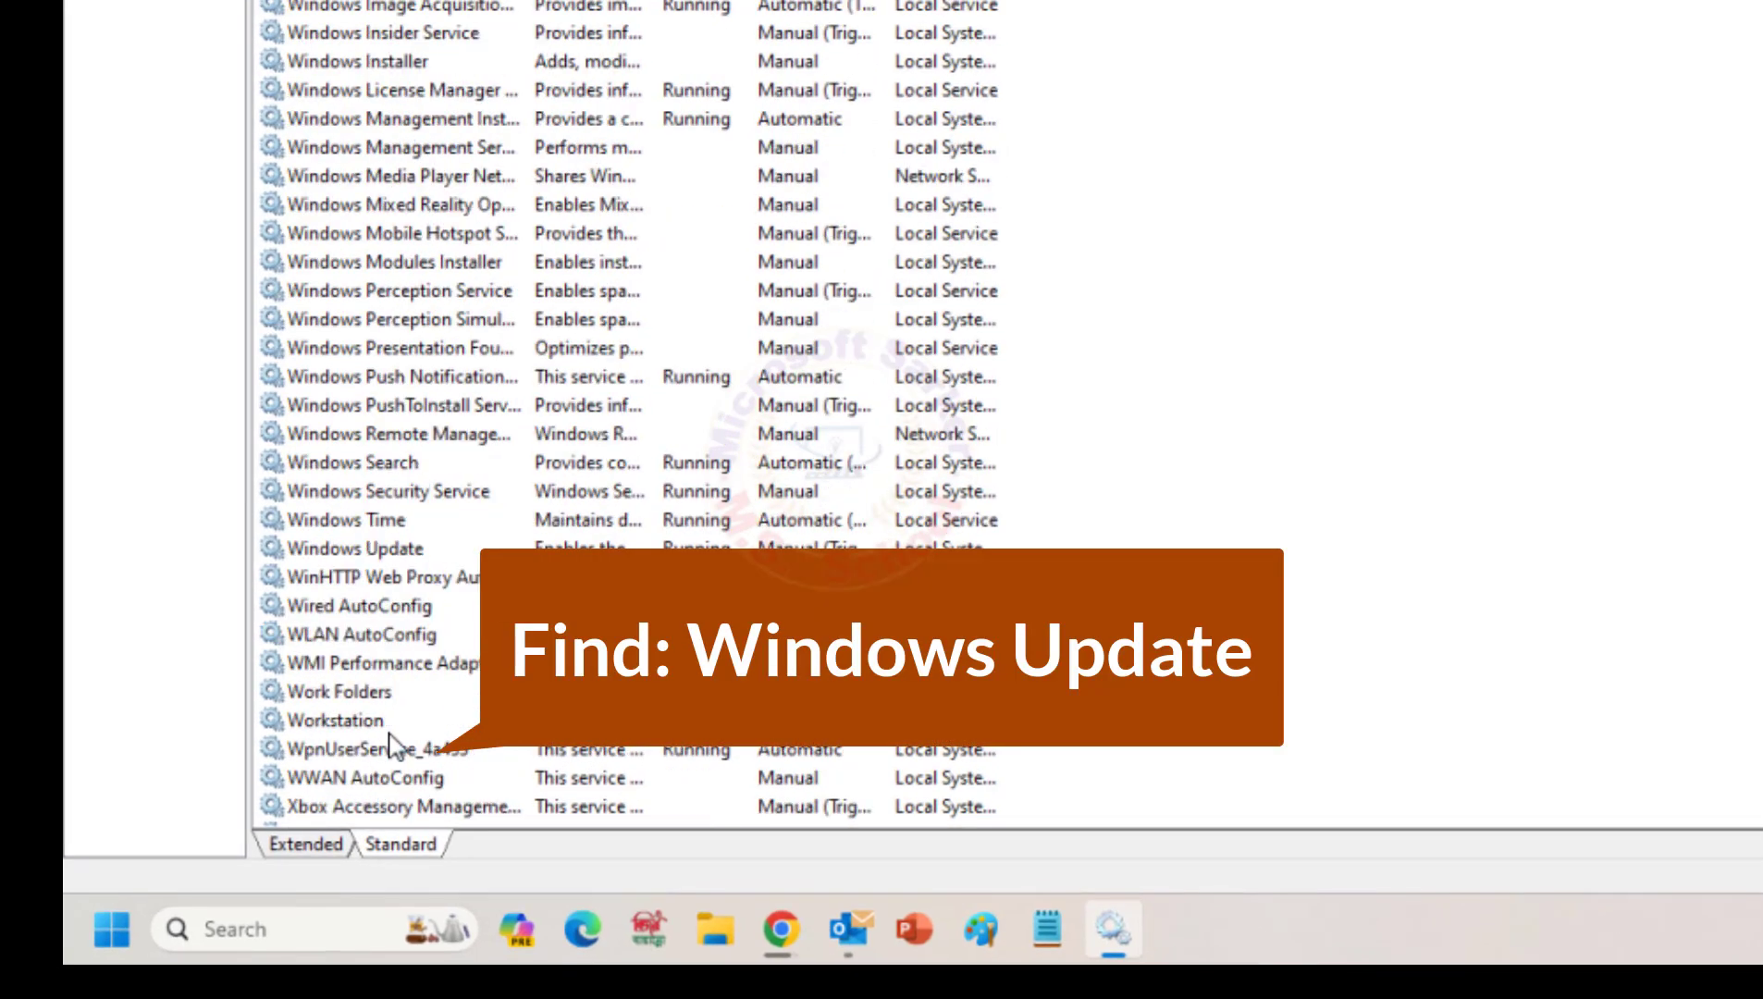
{"action": "double_click", "coordinate": [388, 552]}
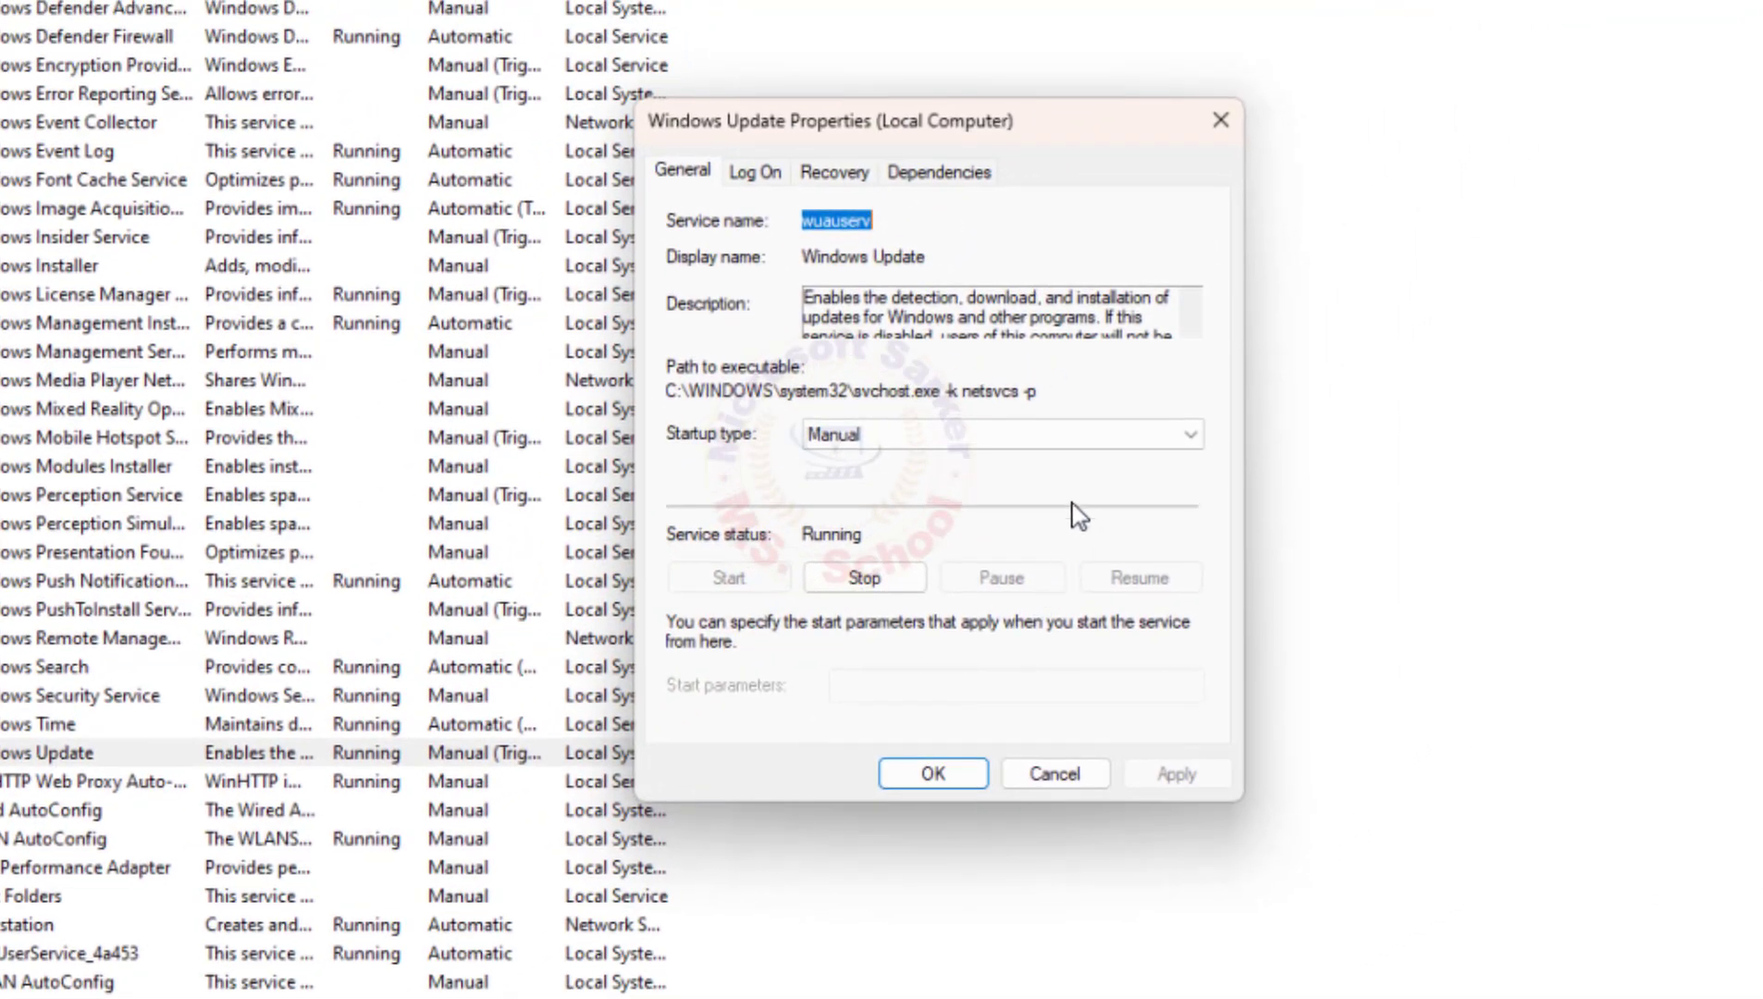
{"action": "left_click", "coordinate": [1131, 440]}
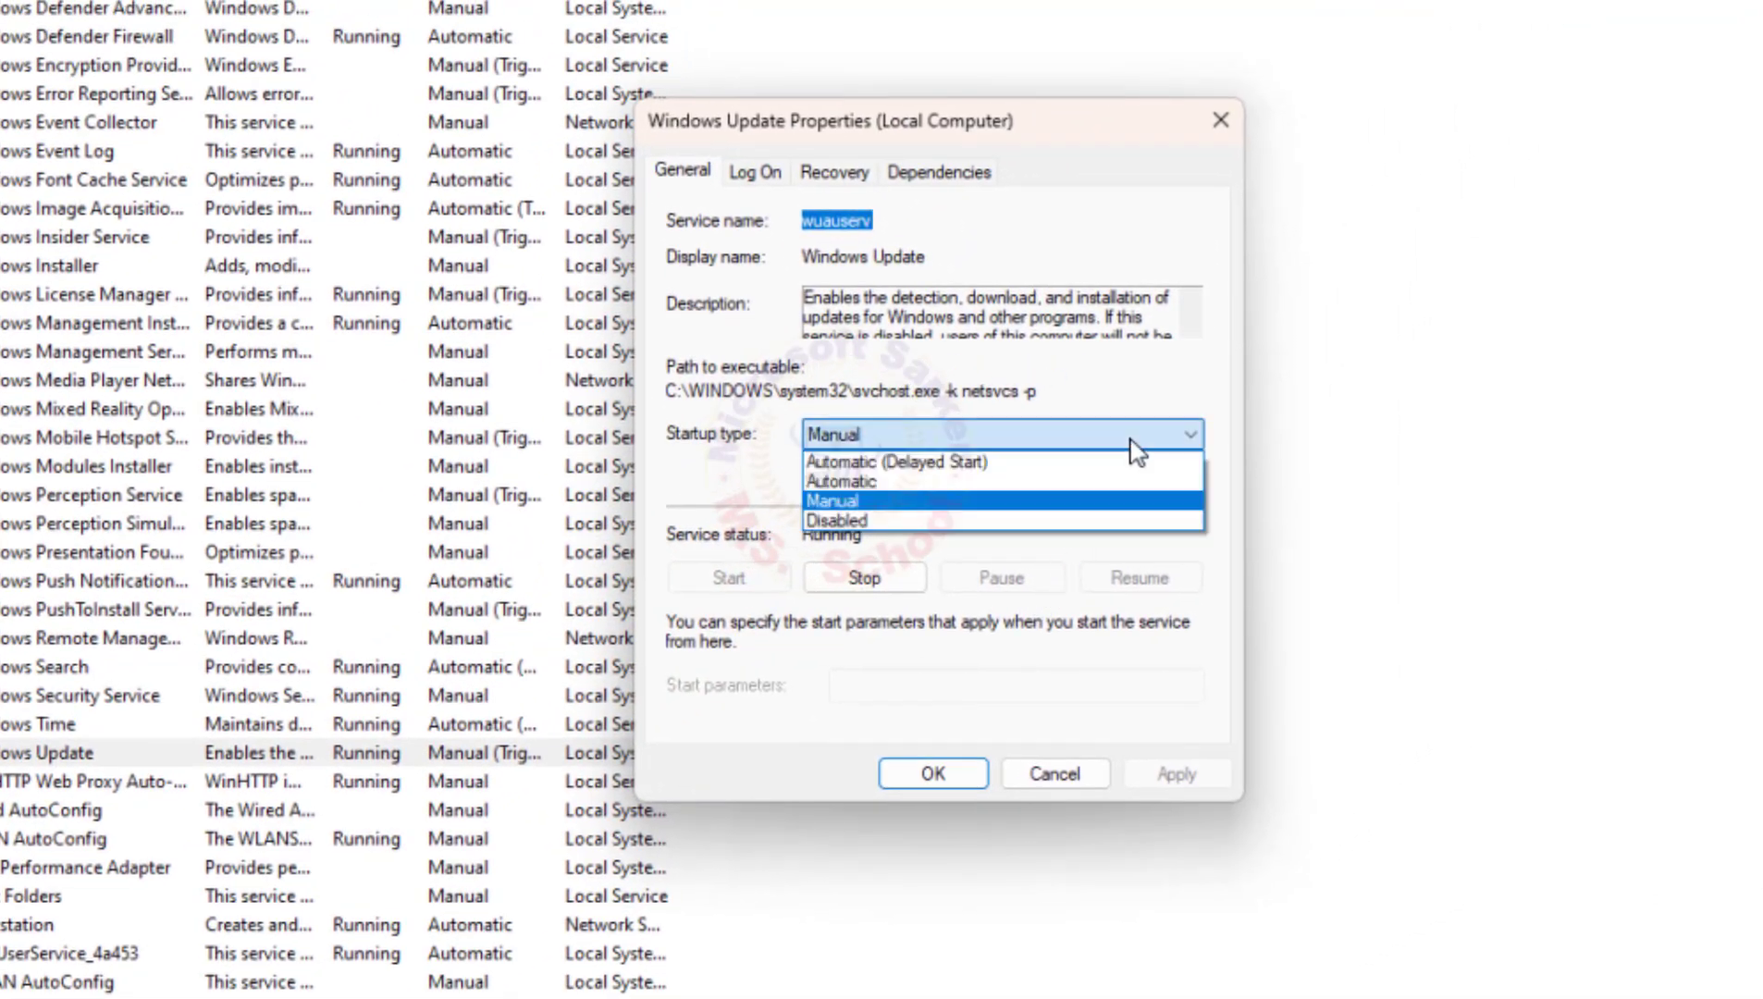
{"action": "left_click", "coordinate": [1060, 522]}
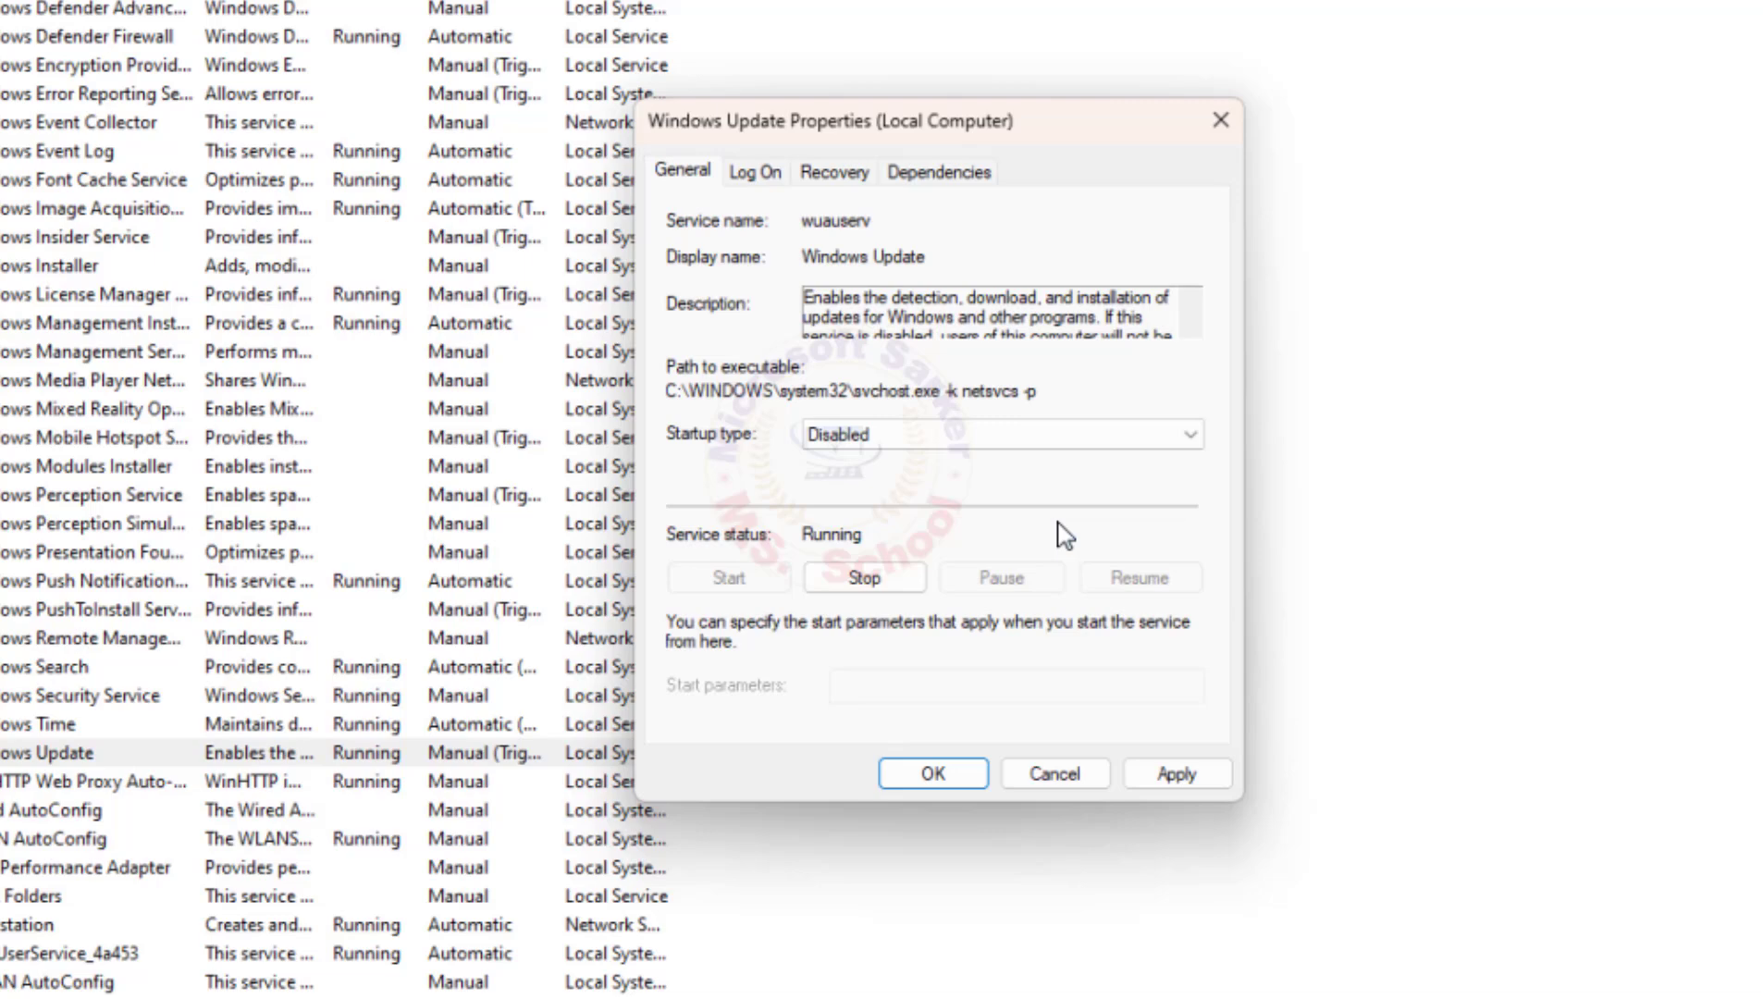
{"action": "left_click", "coordinate": [1173, 773]}
Set Windows Update's first and second failure actions to Take No Action, then close Services.
{"action": "left_click", "coordinate": [804, 266]}
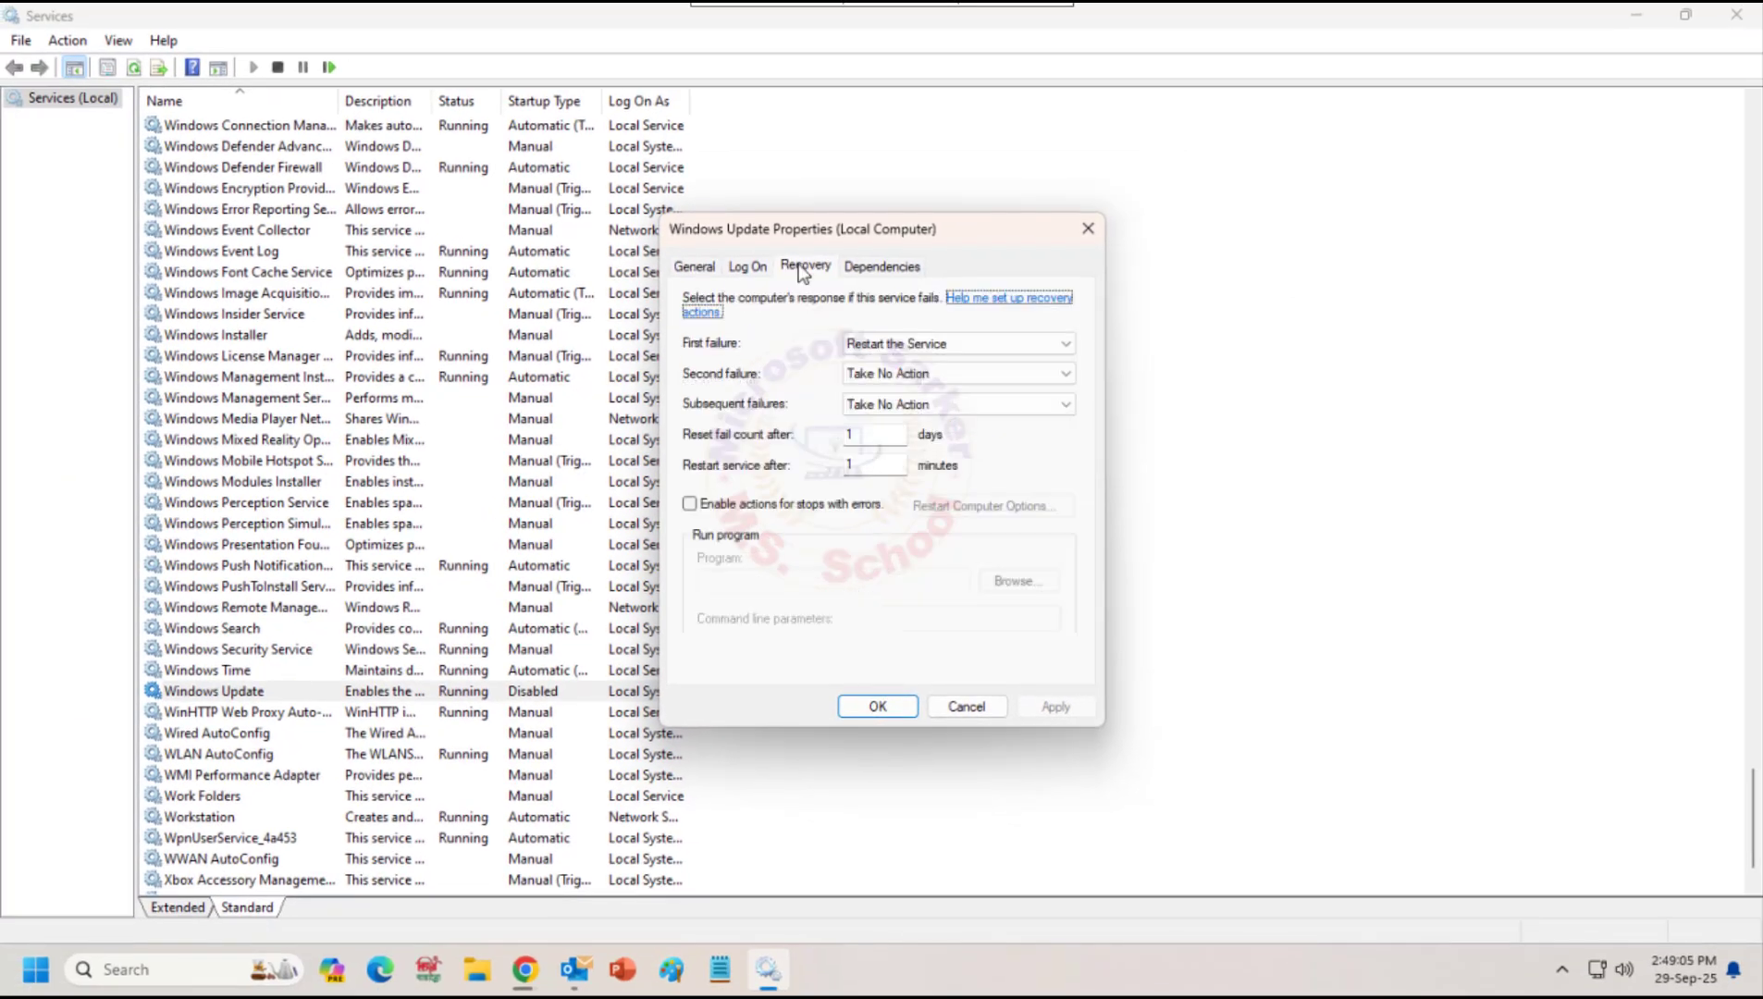
{"action": "left_click", "coordinate": [997, 342]}
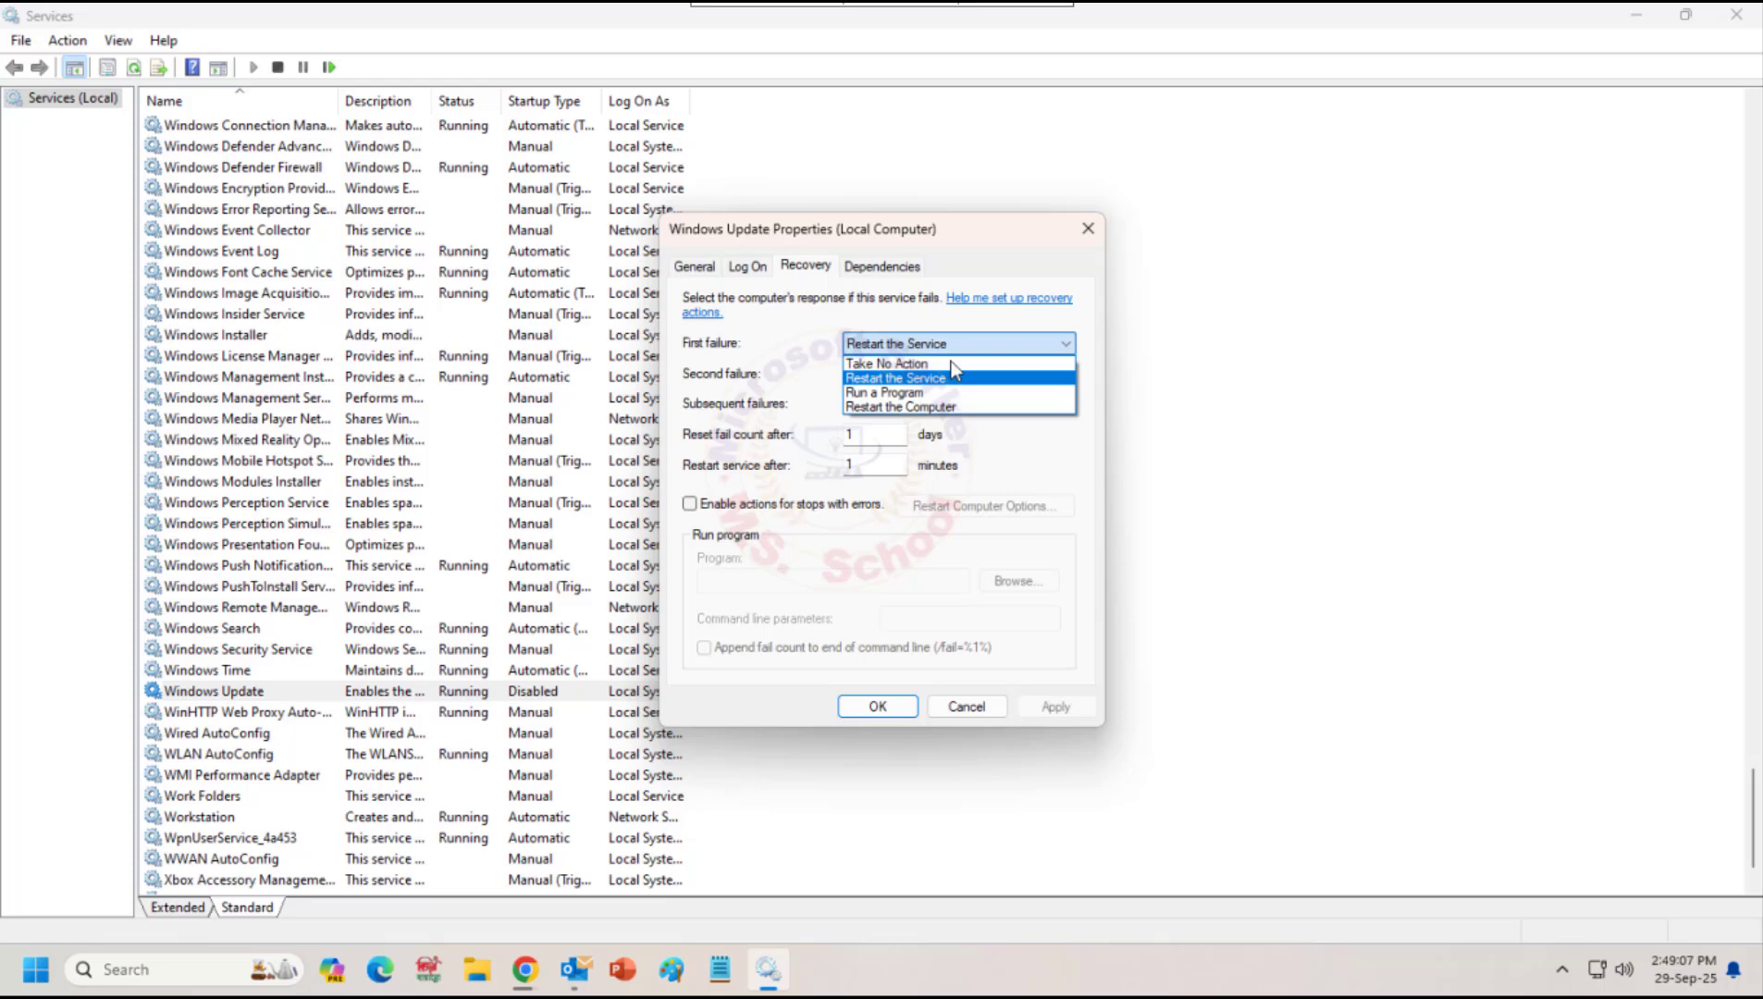
{"action": "left_click", "coordinate": [953, 363]}
{"action": "left_click", "coordinate": [939, 394]}
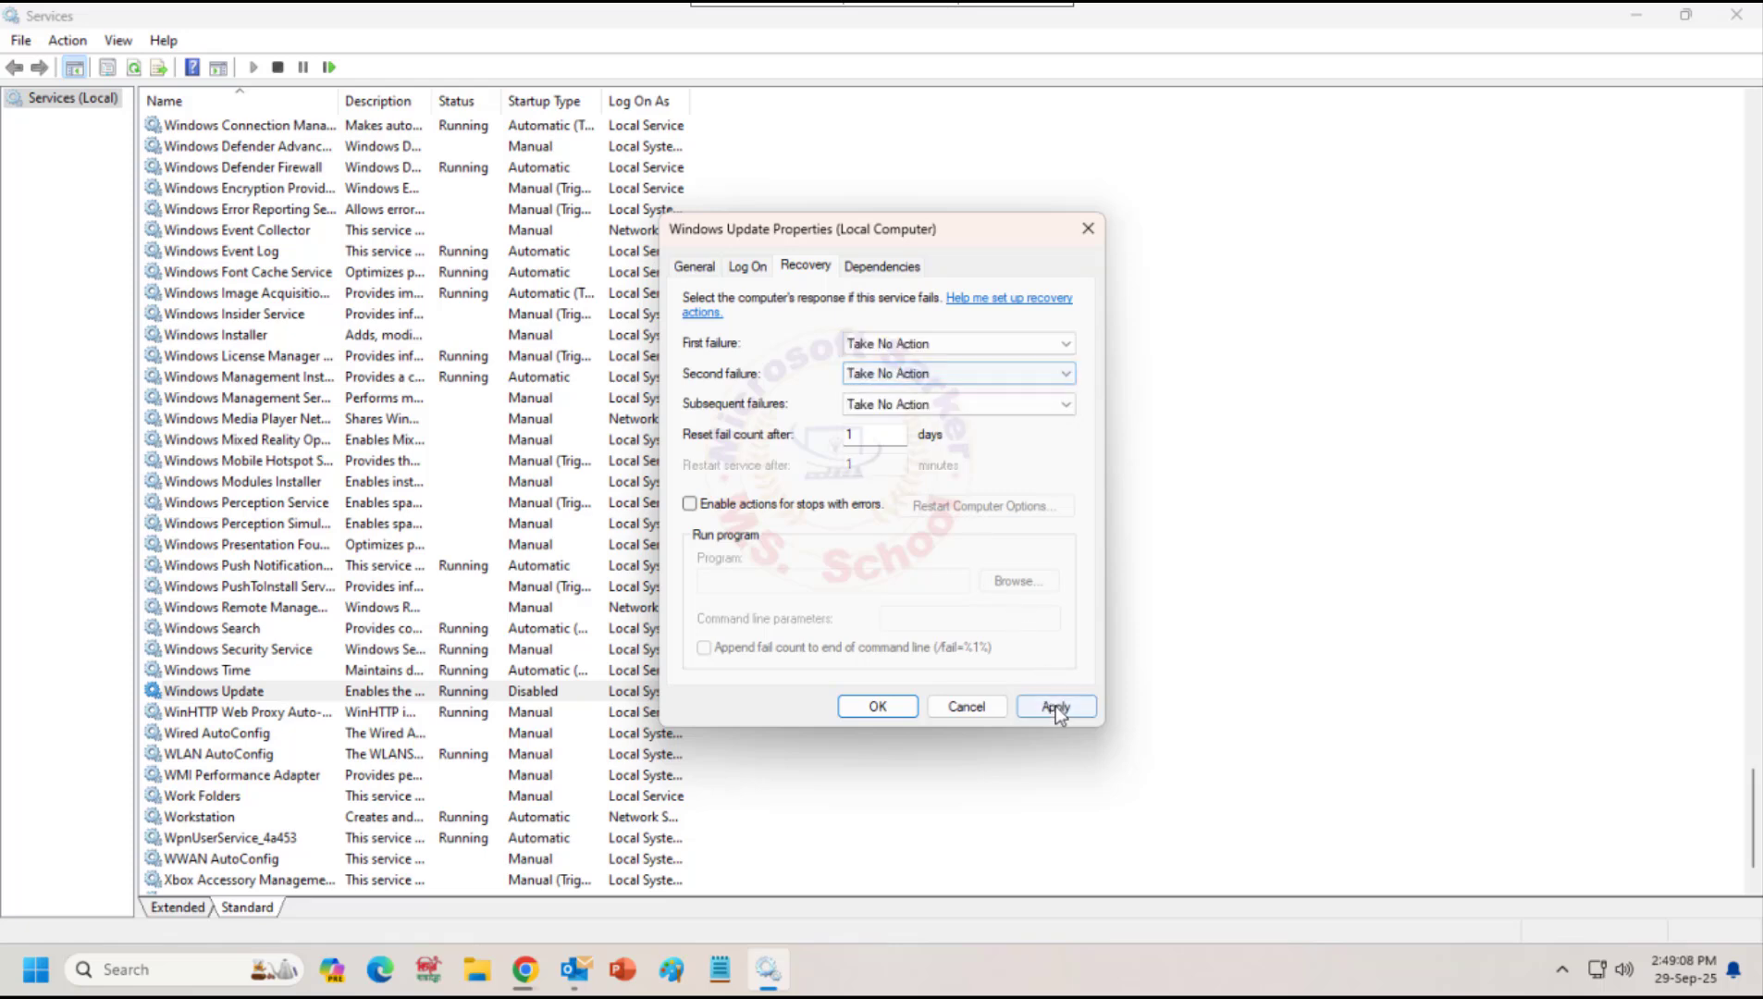
{"action": "left_click", "coordinate": [1056, 705]}
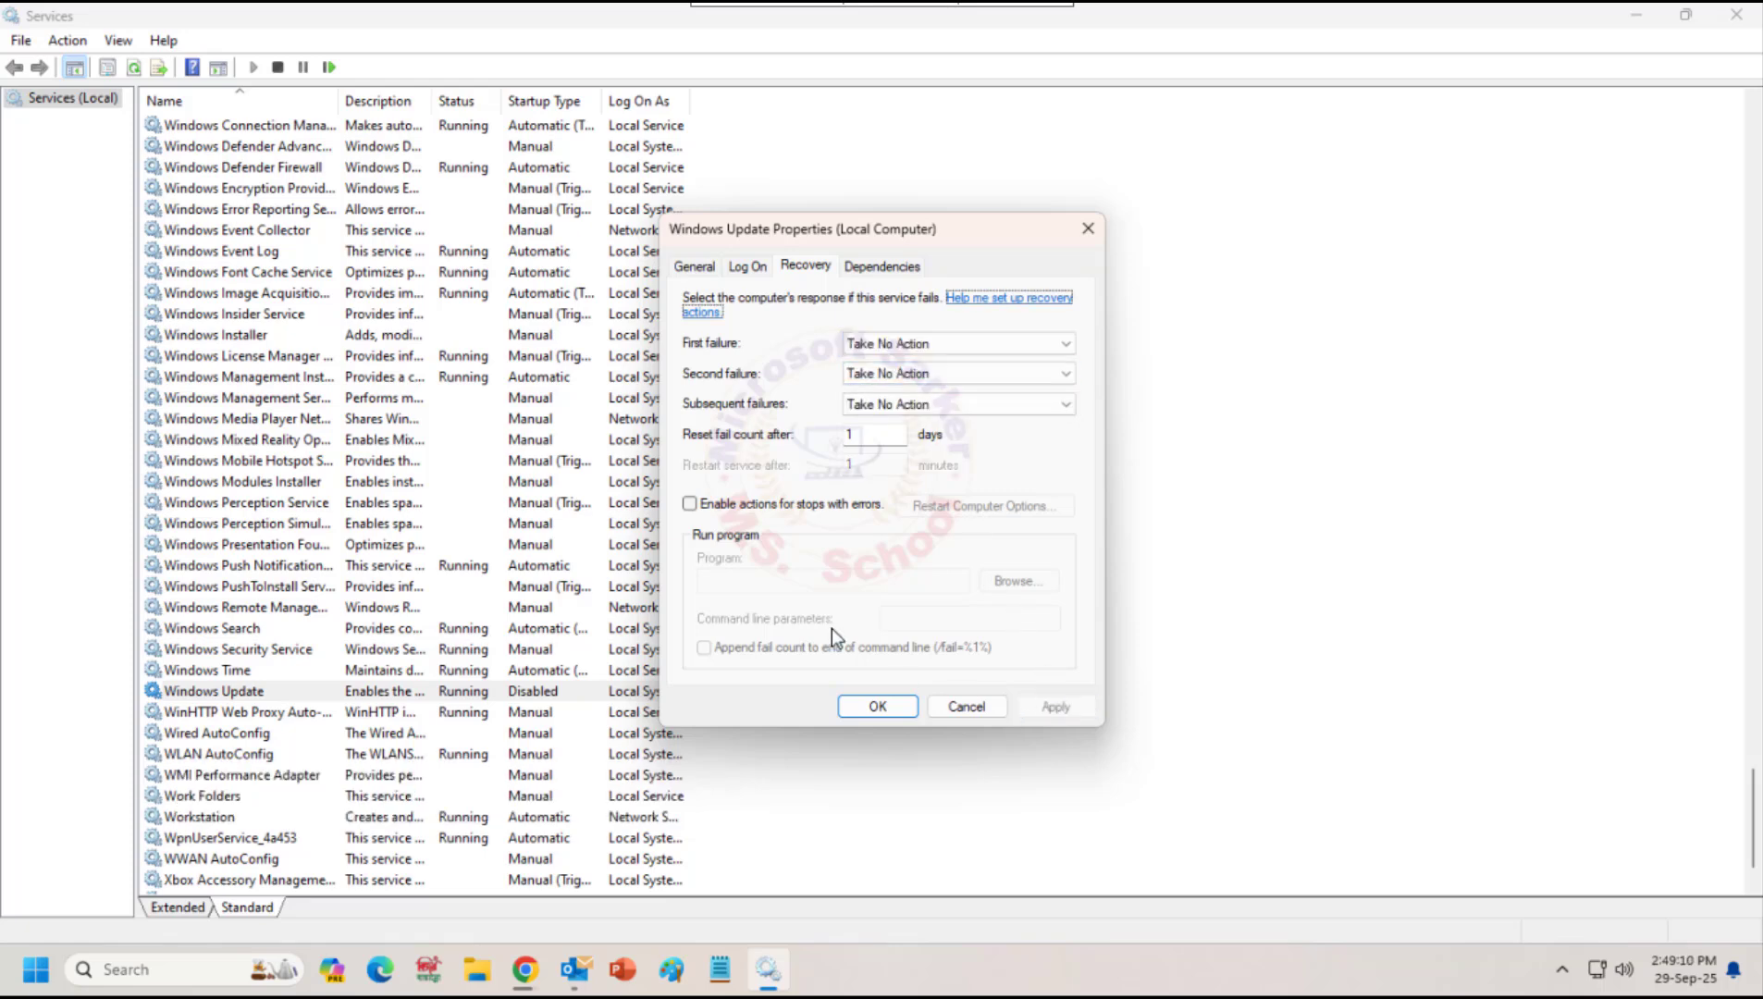
{"action": "left_click", "coordinate": [708, 267]}
{"action": "left_click", "coordinate": [877, 708]}
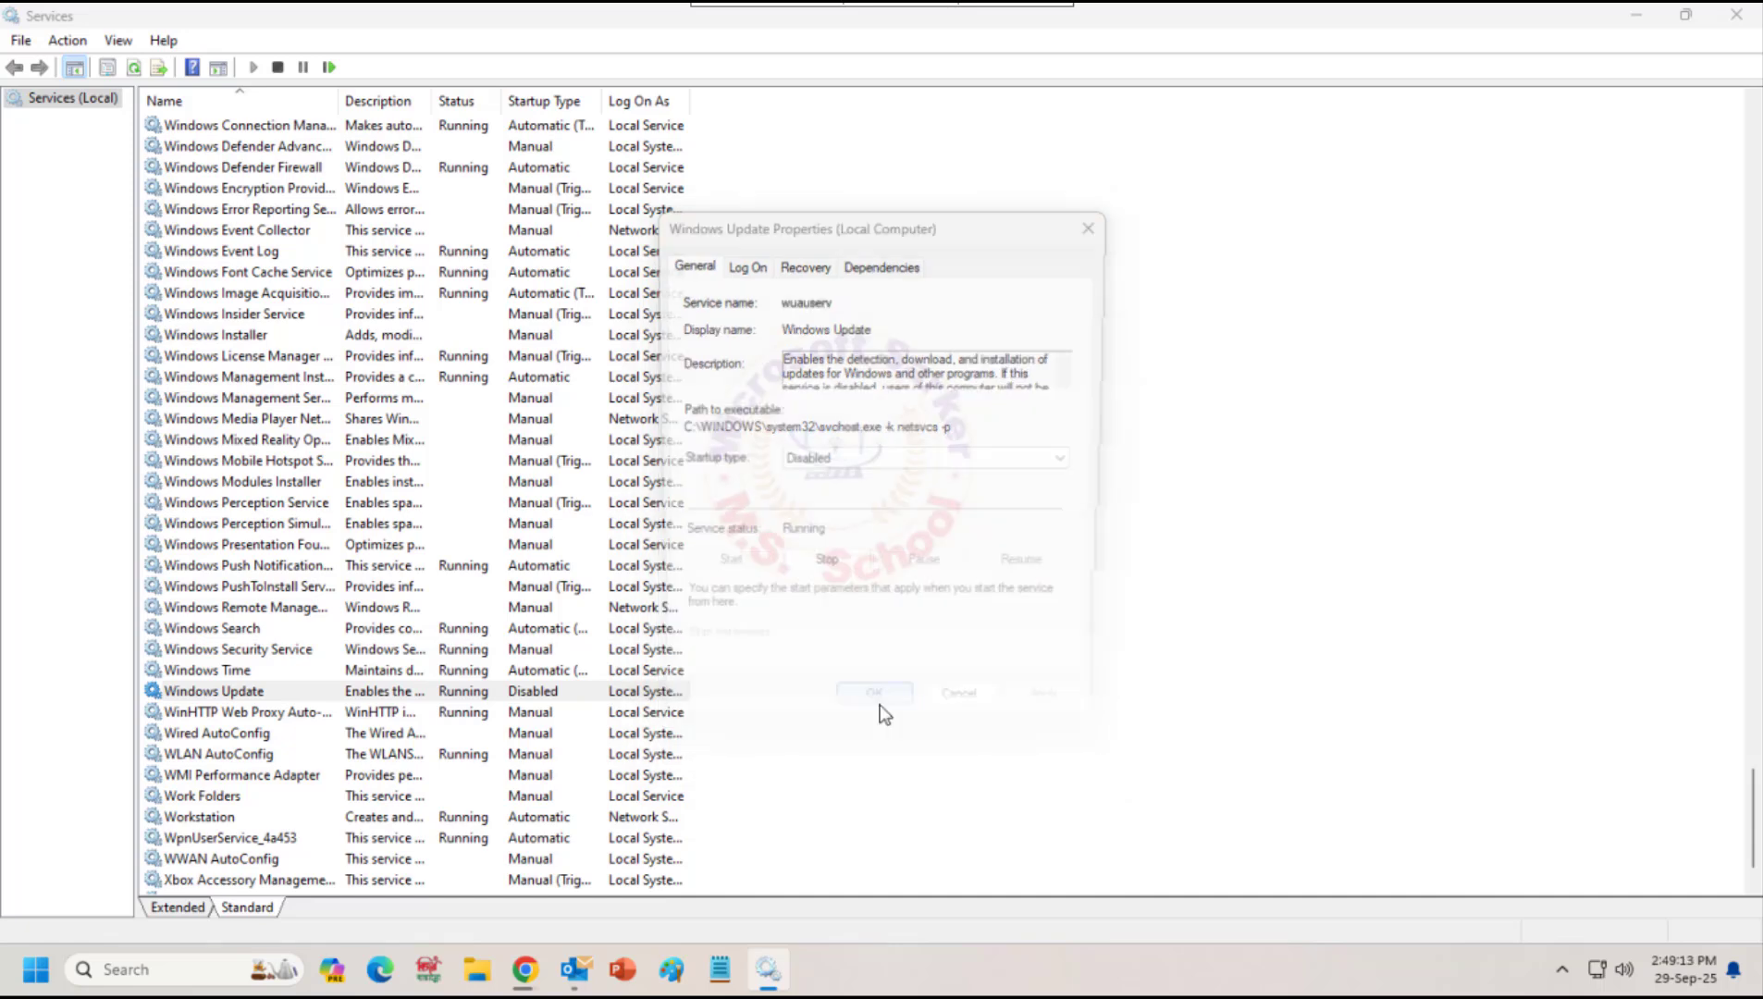
{"action": "left_click", "coordinate": [1735, 18]}
Launch gpedit.msc, maximize the editor, and widen the policy tree pane.
{"action": "key", "text": "super+r"}
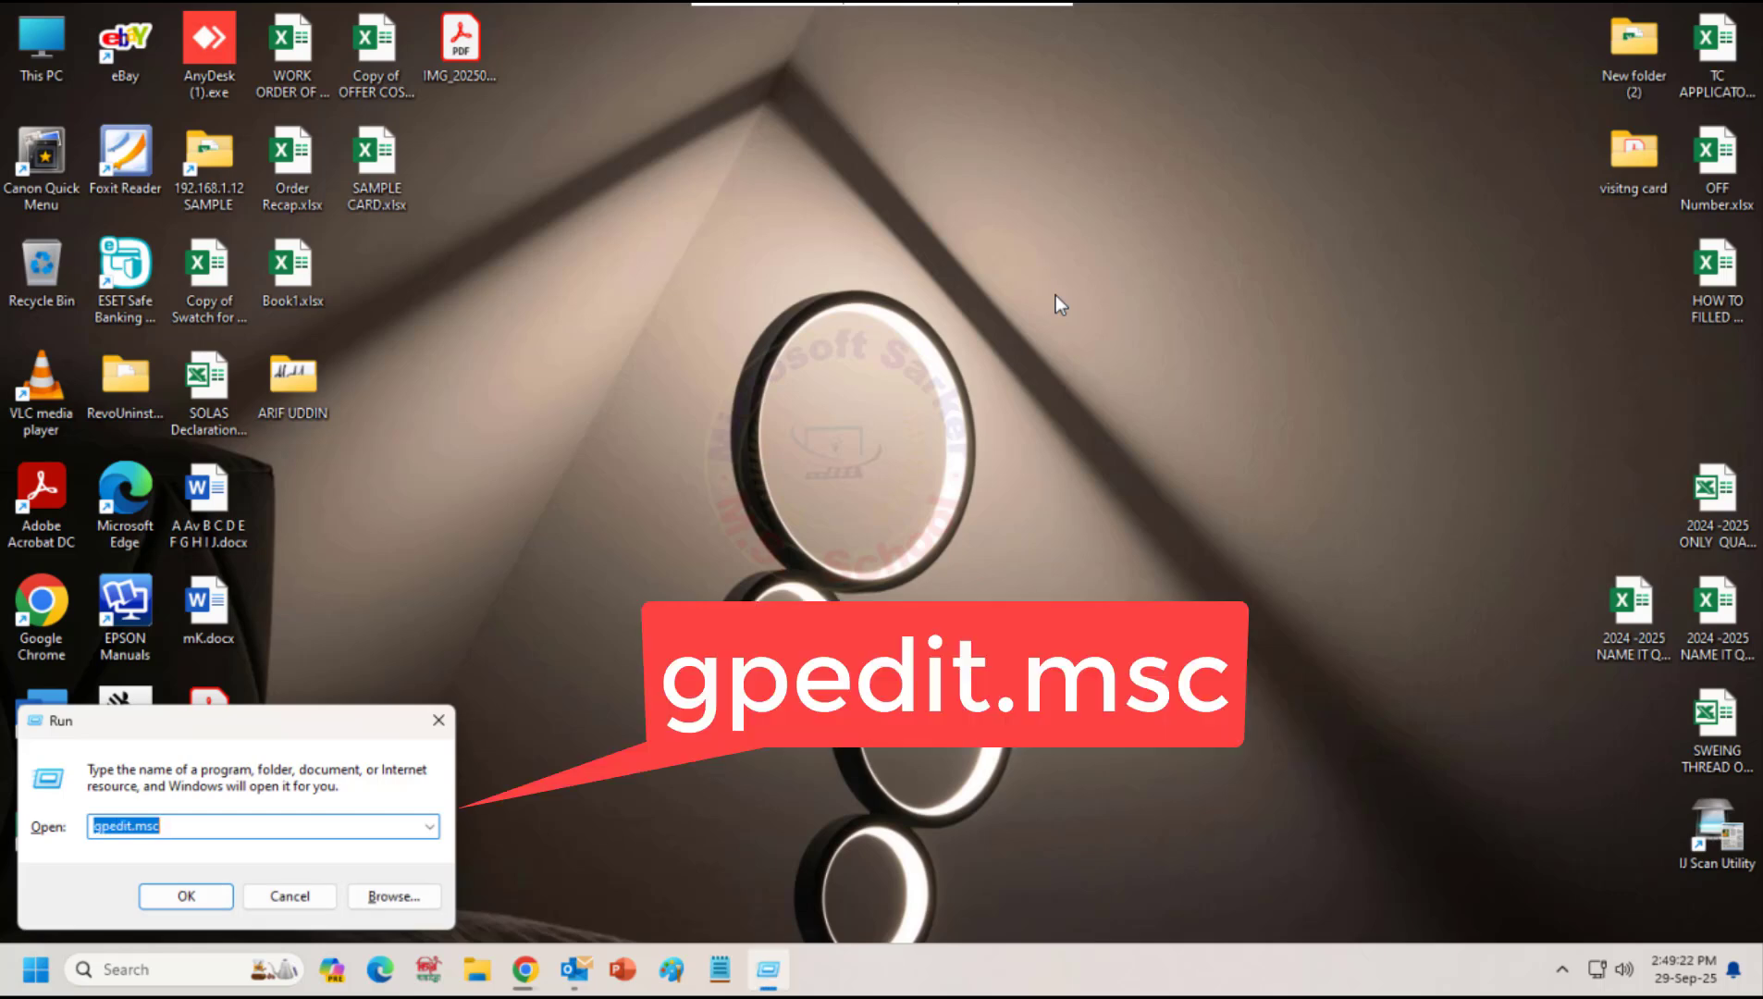
{"action": "type", "text": "gp"}
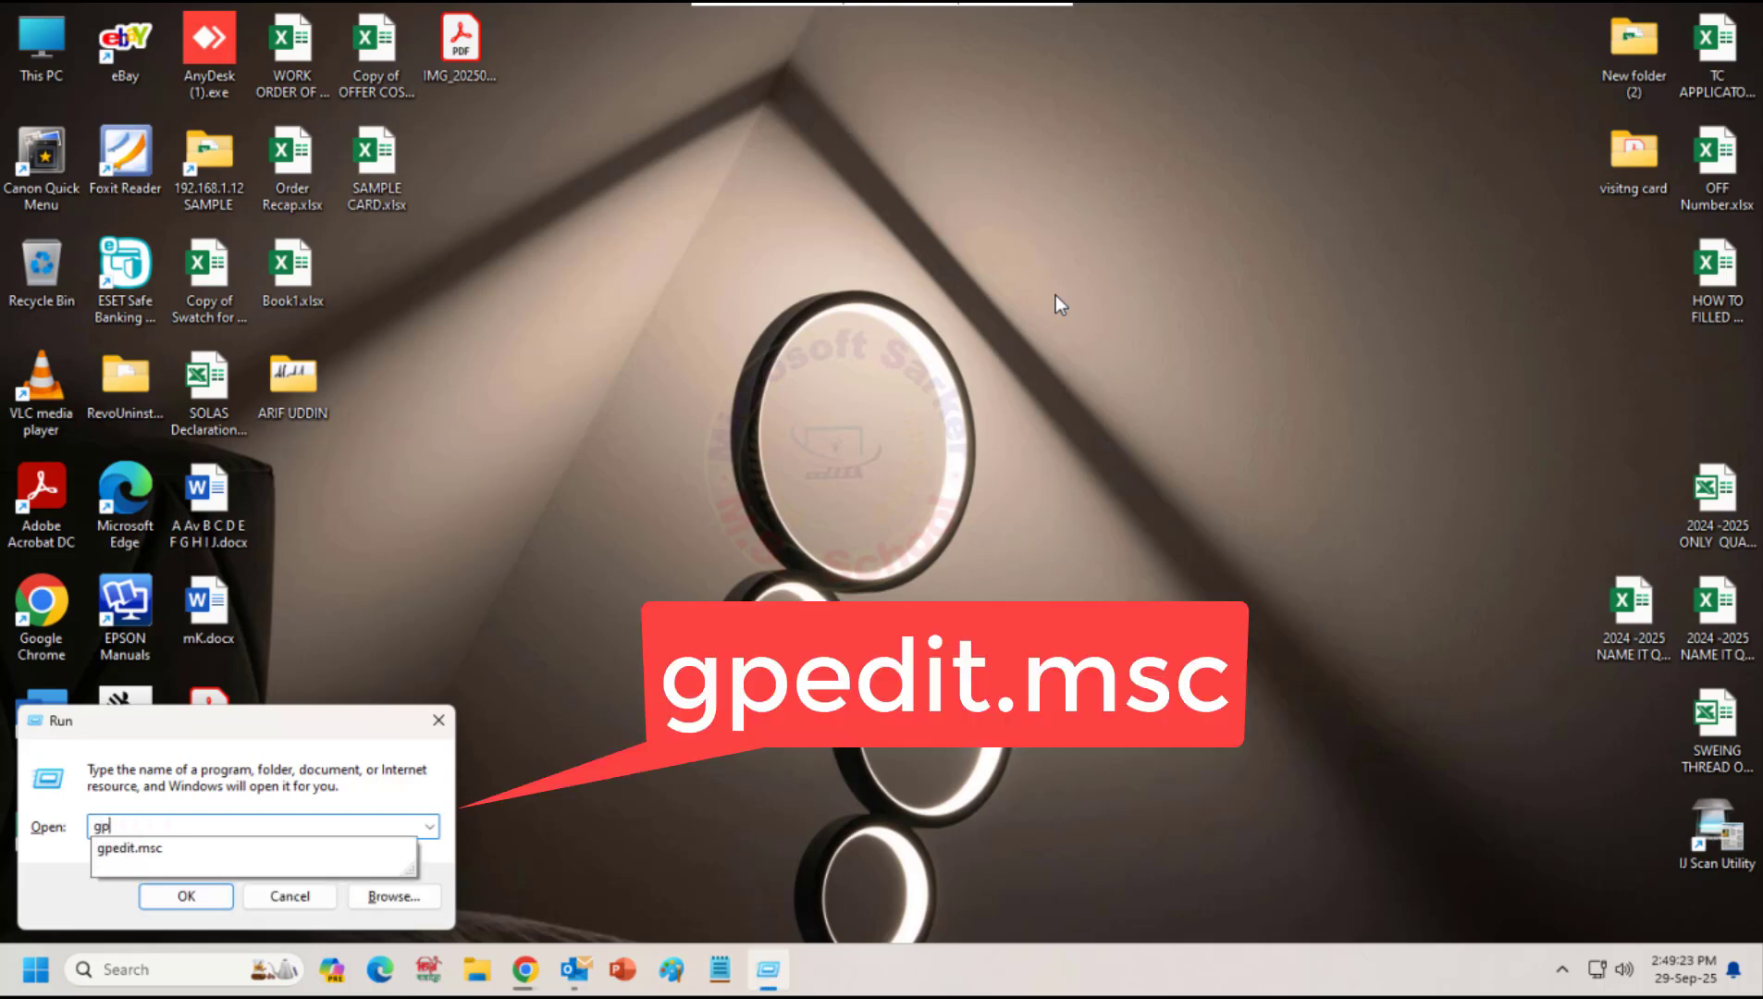
{"action": "type", "text": "edit.msc"}
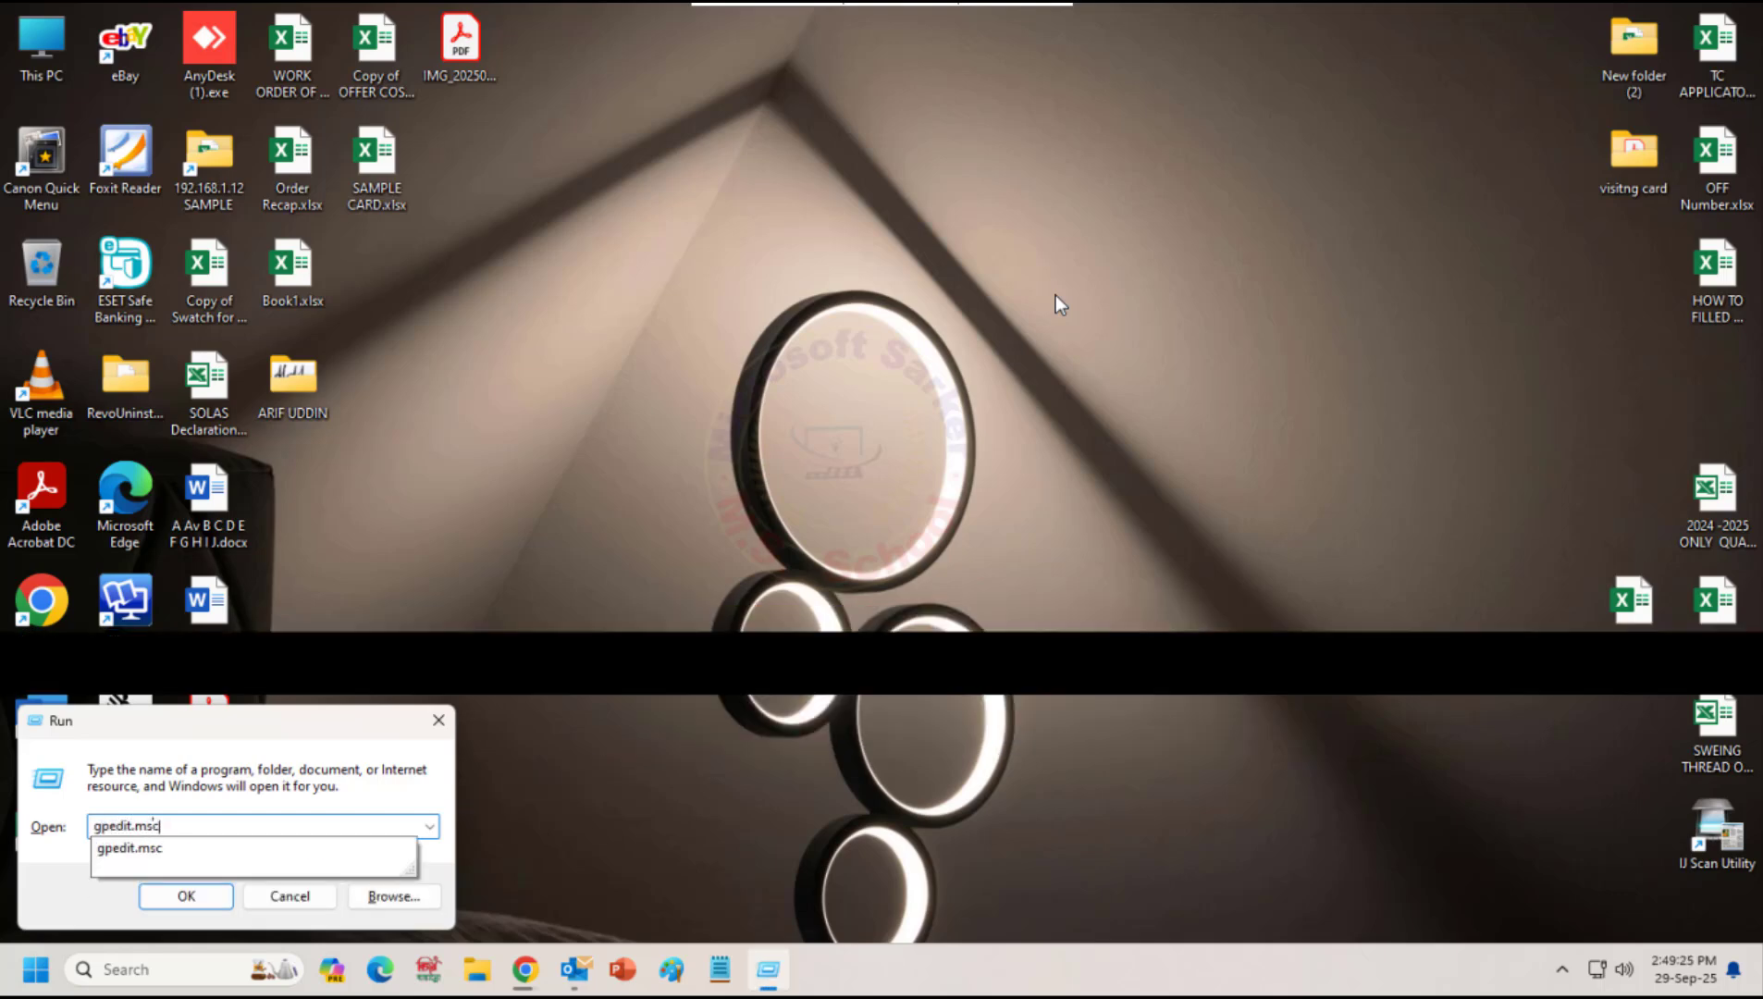
{"action": "key", "text": "Return"}
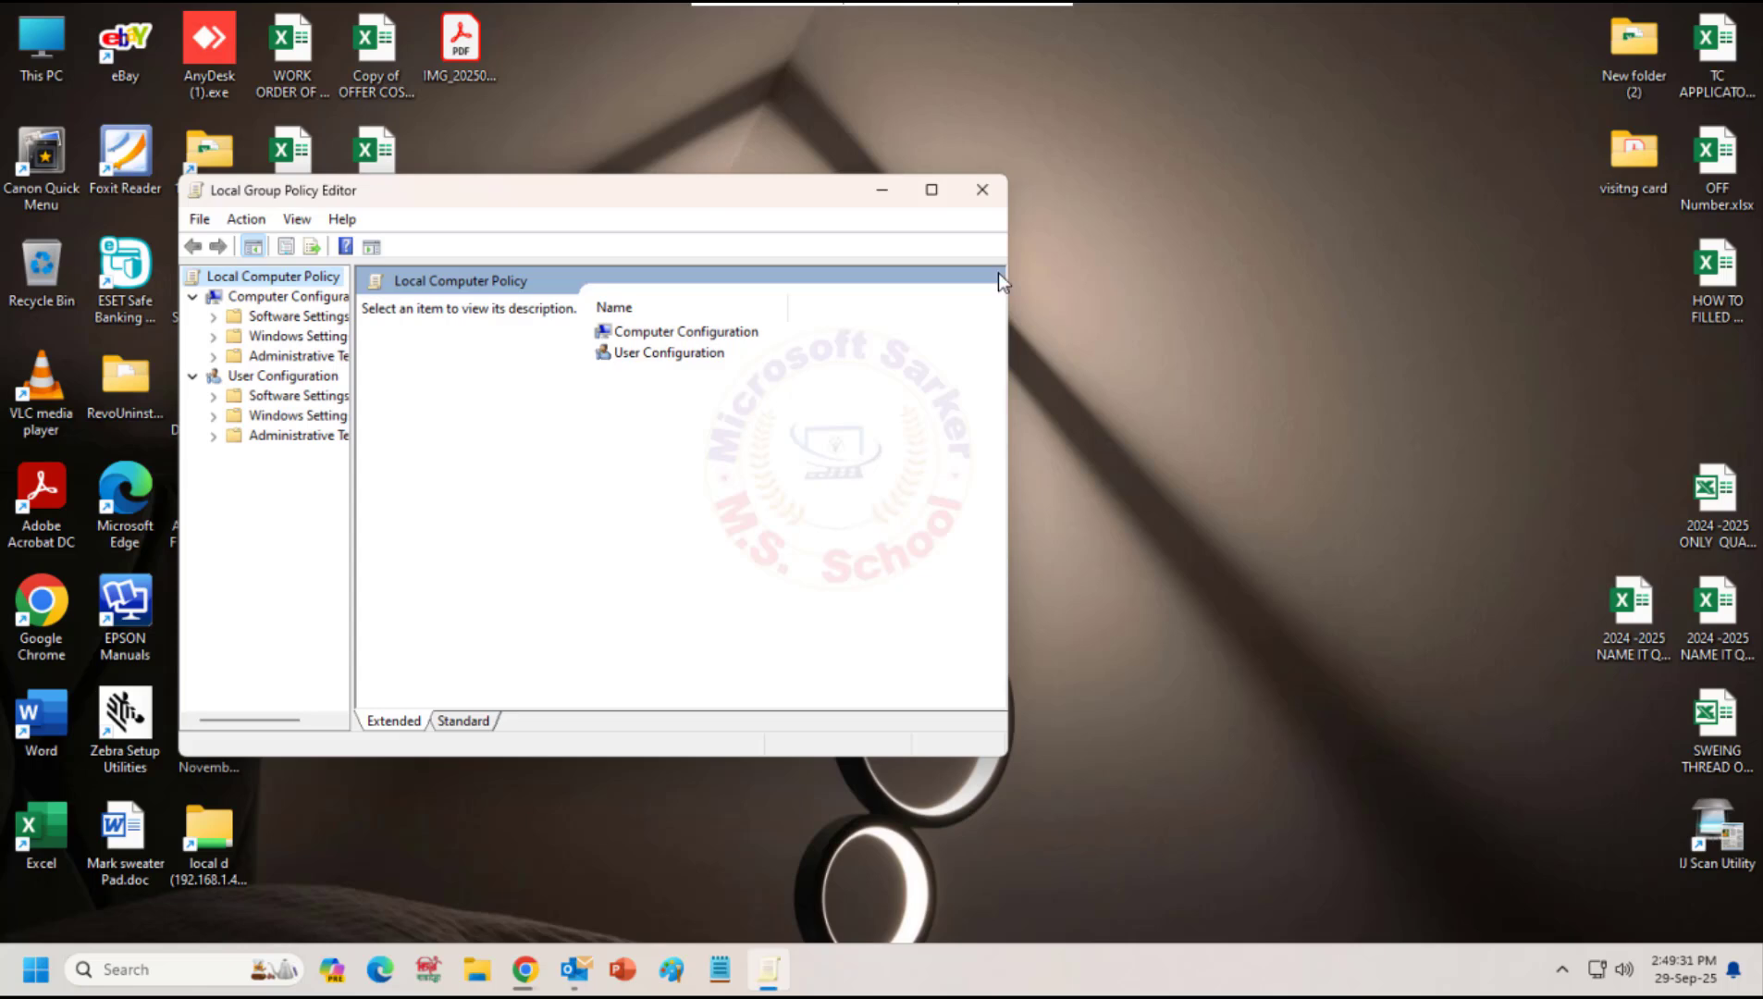
{"action": "left_click", "coordinate": [935, 190]}
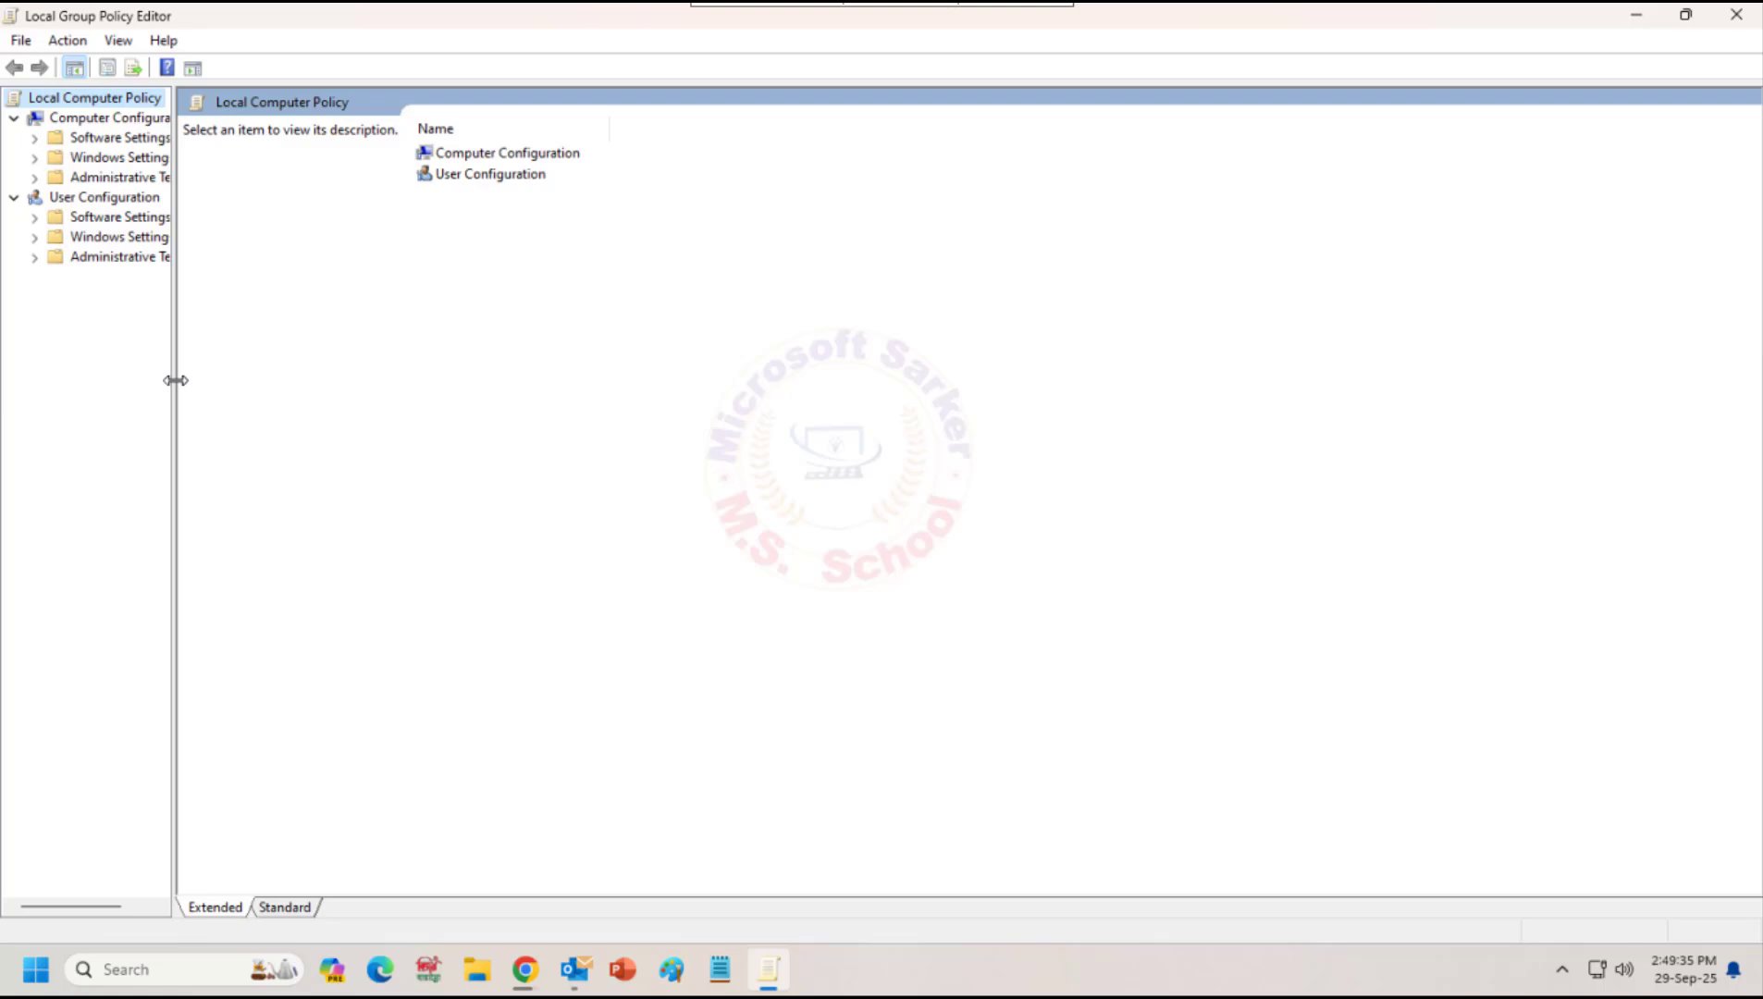
{"action": "left_click_drag", "start_coordinate": [176, 380], "coordinate": [370, 500]}
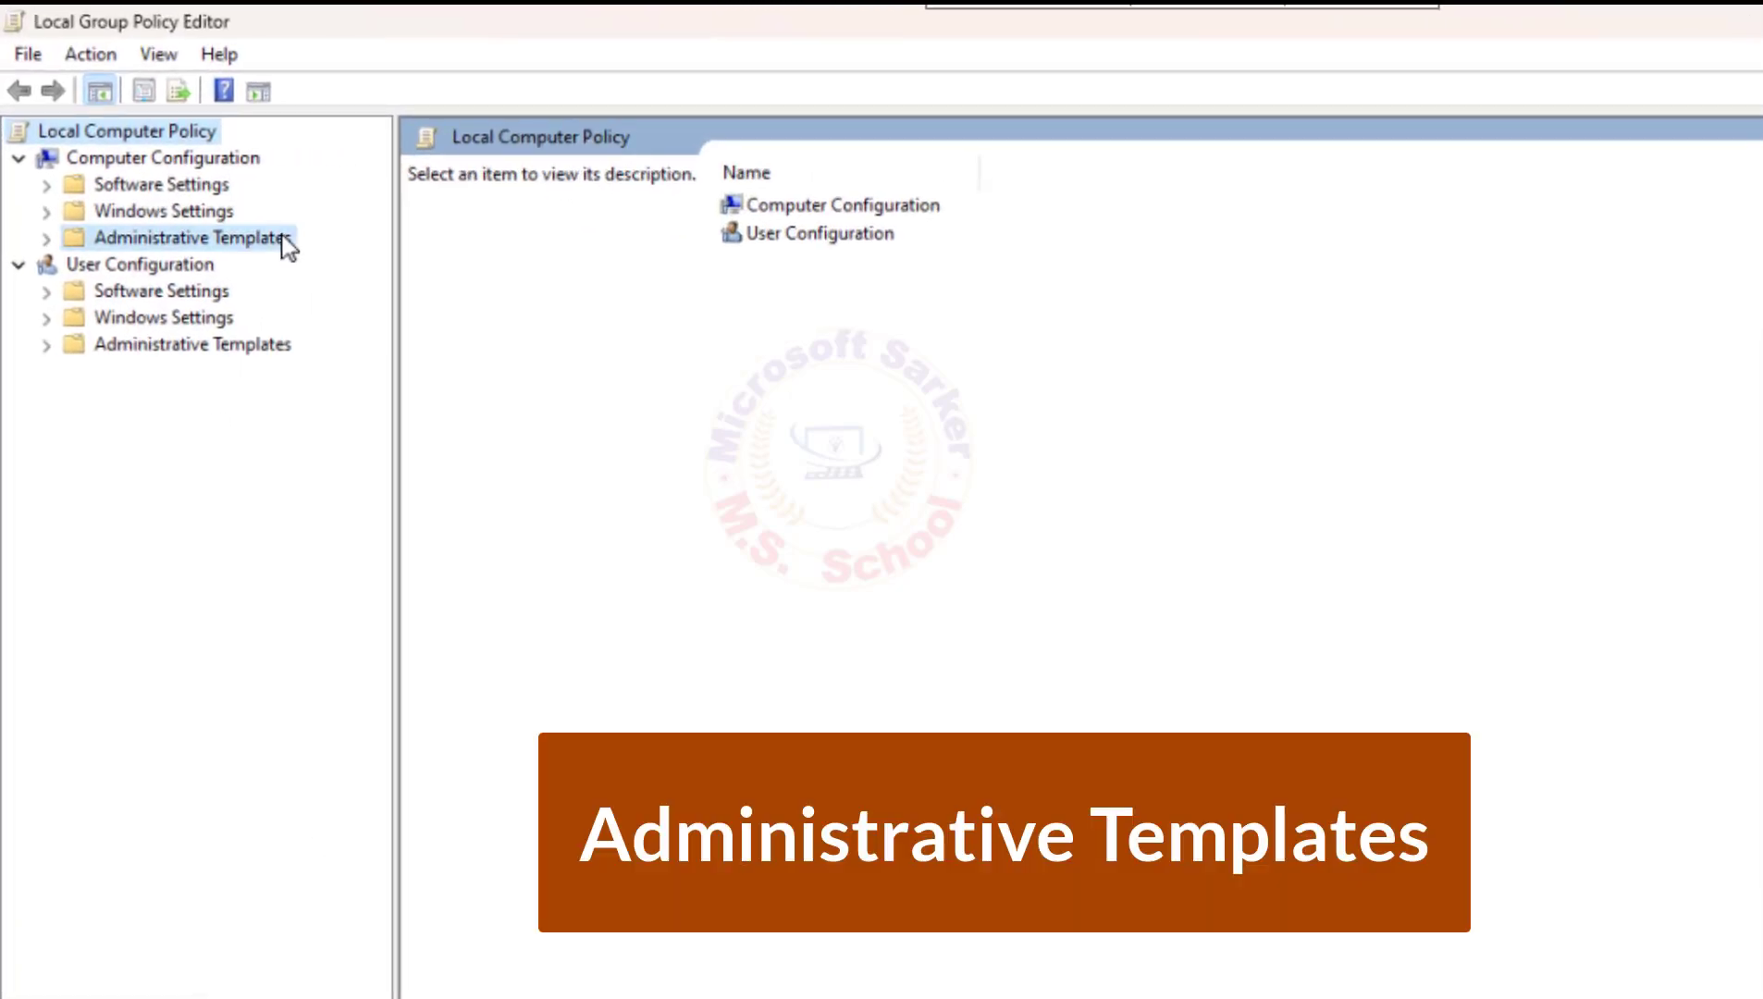
Browse Administrative Templates > Windows Components > Windows Update > Manage end user experience.
{"action": "double_click", "coordinate": [287, 242]}
{"action": "left_click", "coordinate": [869, 413]}
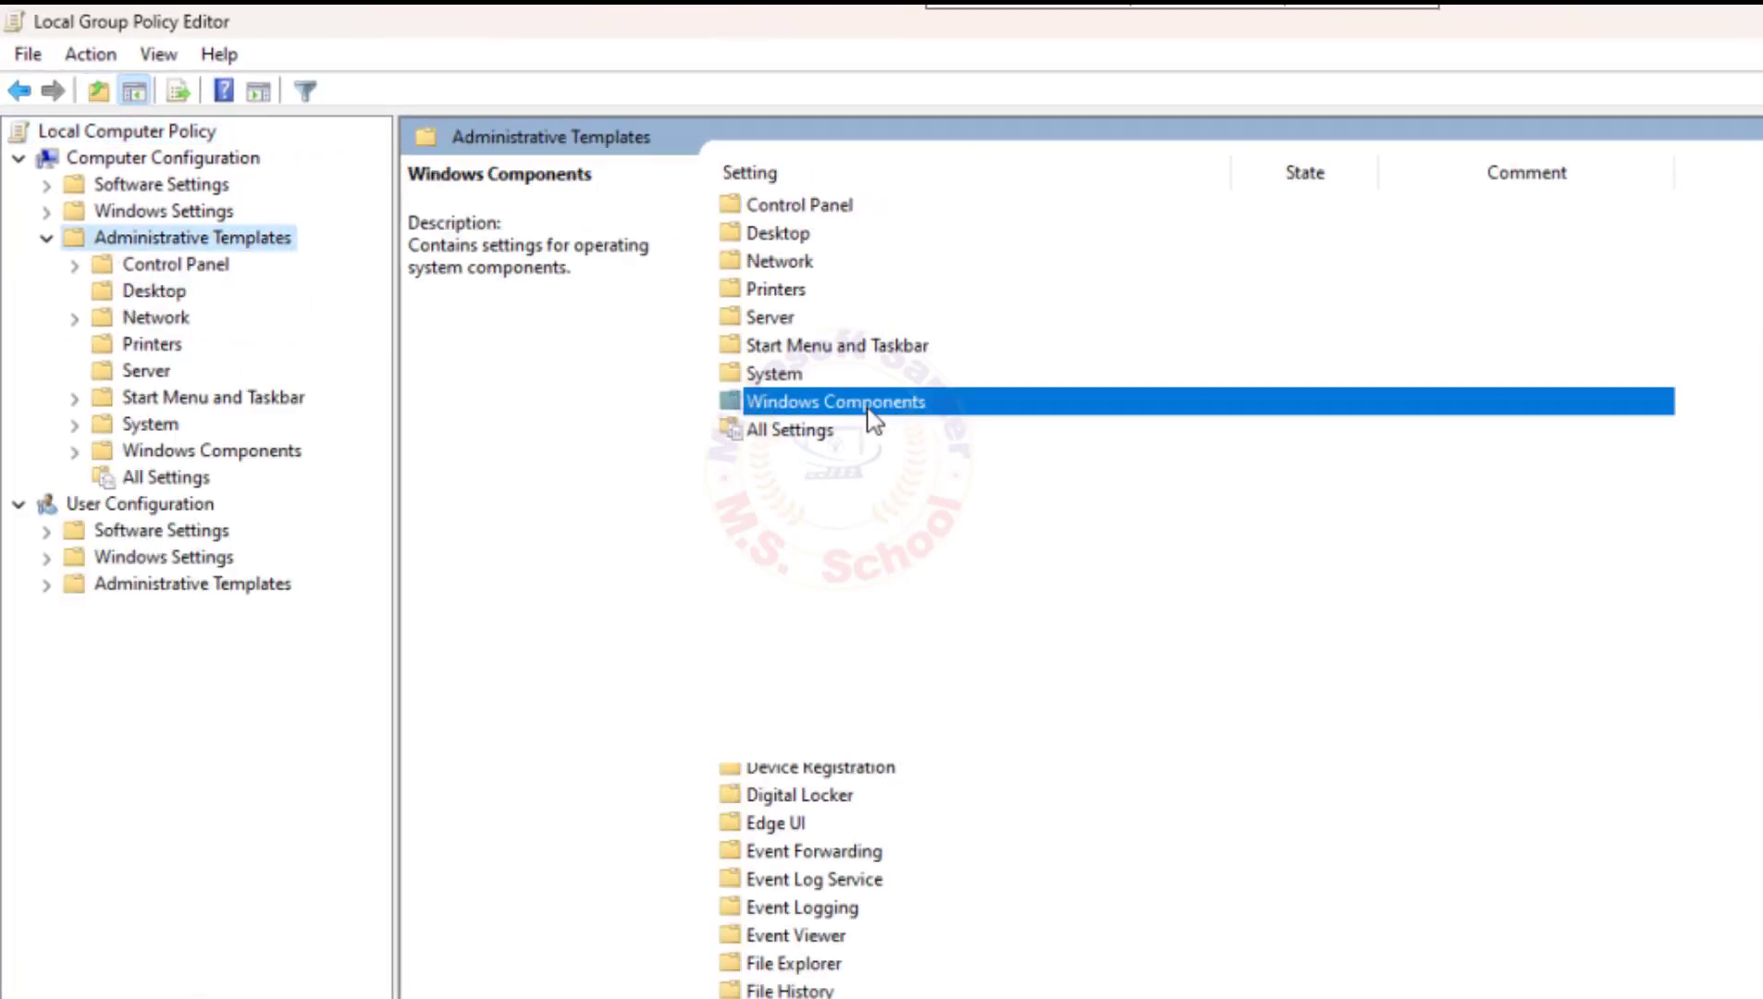
{"action": "left_click", "coordinate": [455, 909]}
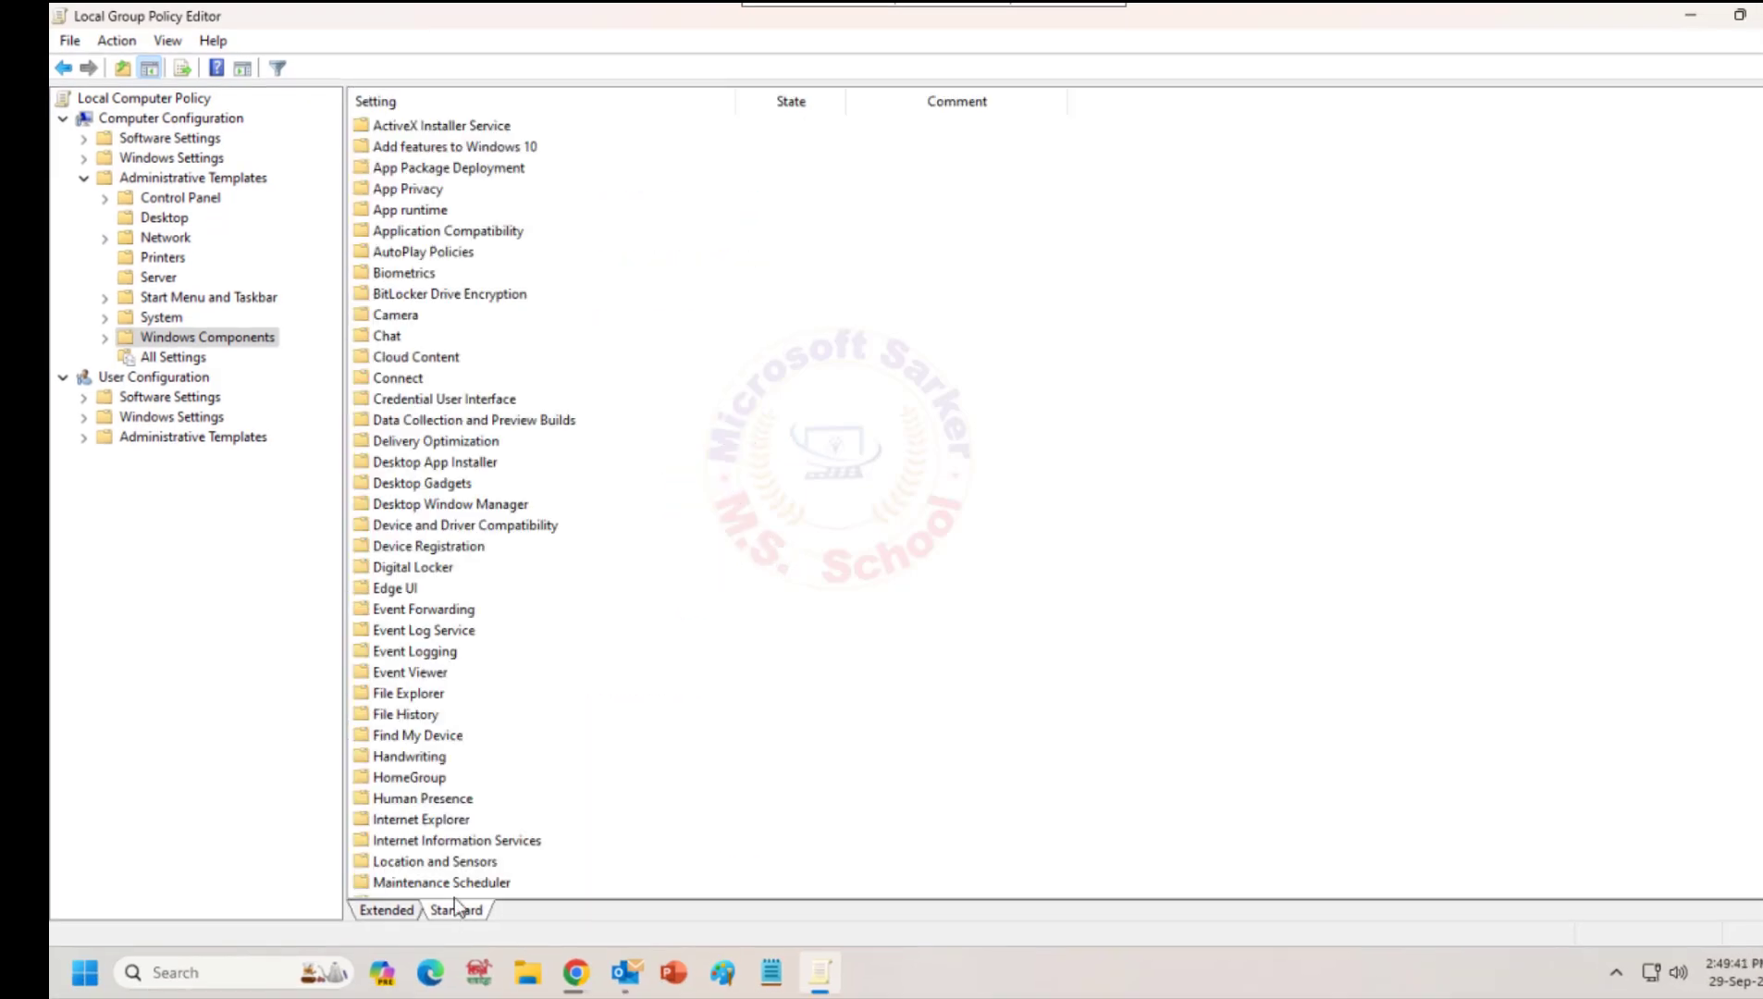
{"action": "left_click", "coordinate": [453, 861]}
{"action": "scroll", "coordinate": [454, 865], "scroll_direction": "down", "scroll_amount": 10}
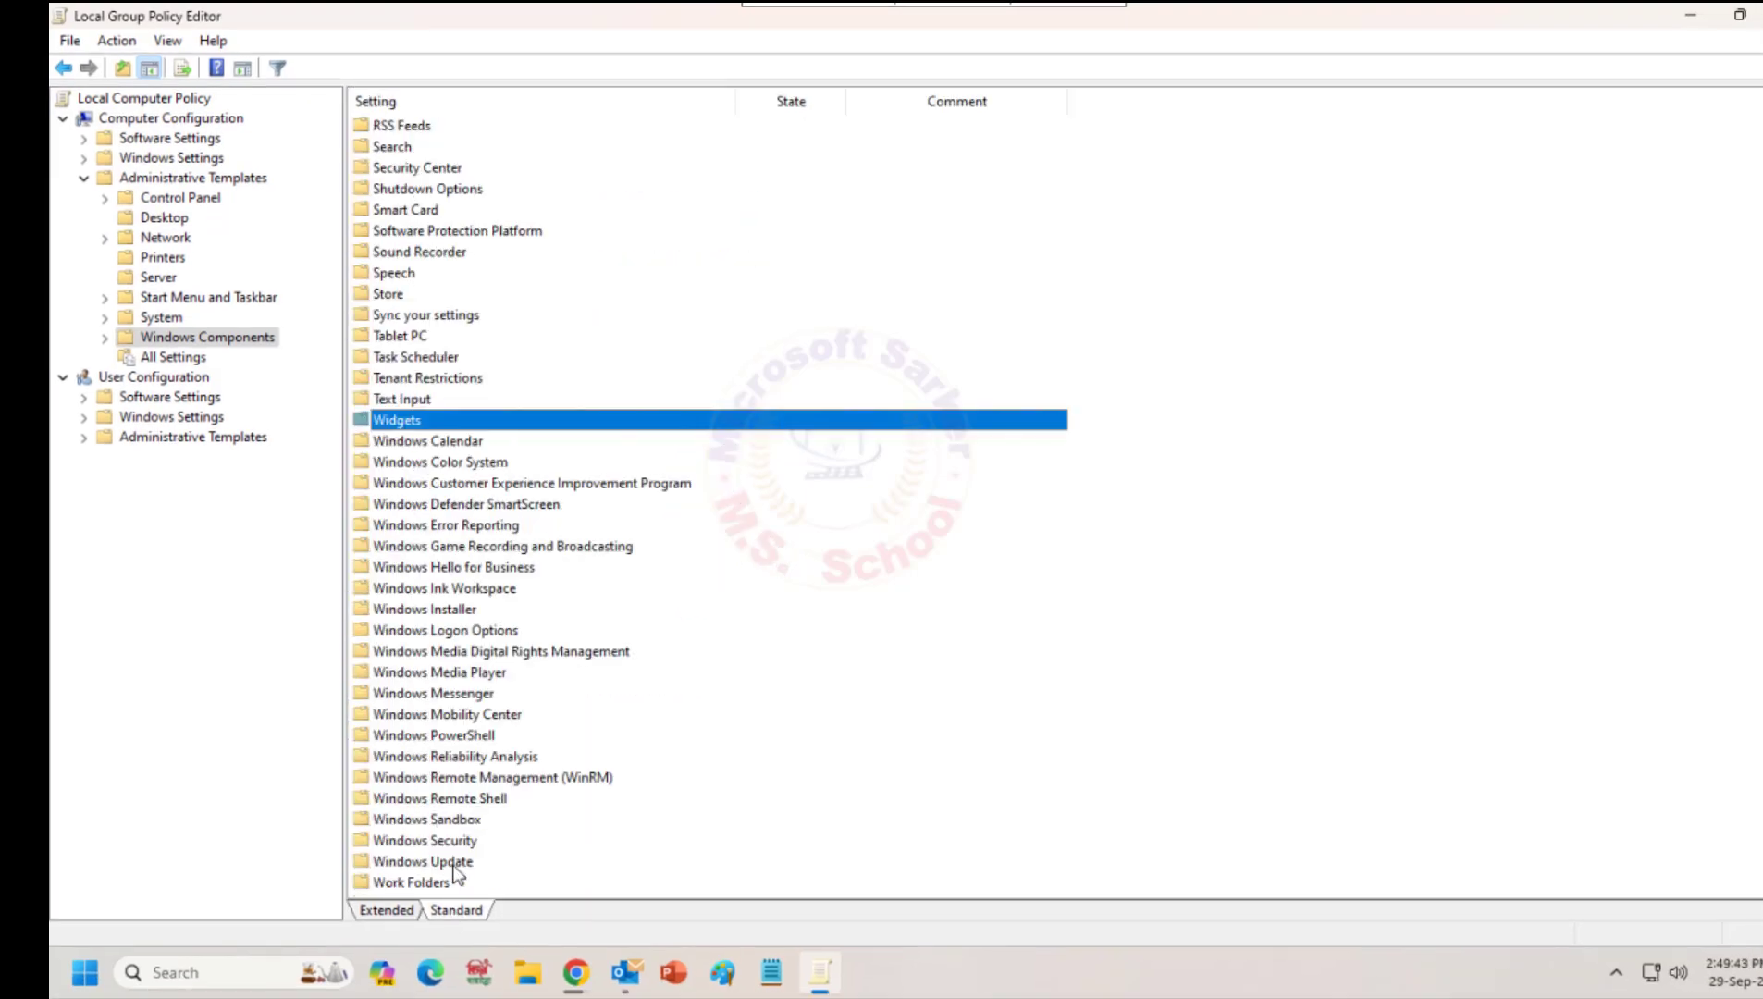
{"action": "left_click", "coordinate": [481, 861]}
{"action": "double_click", "coordinate": [476, 862]}
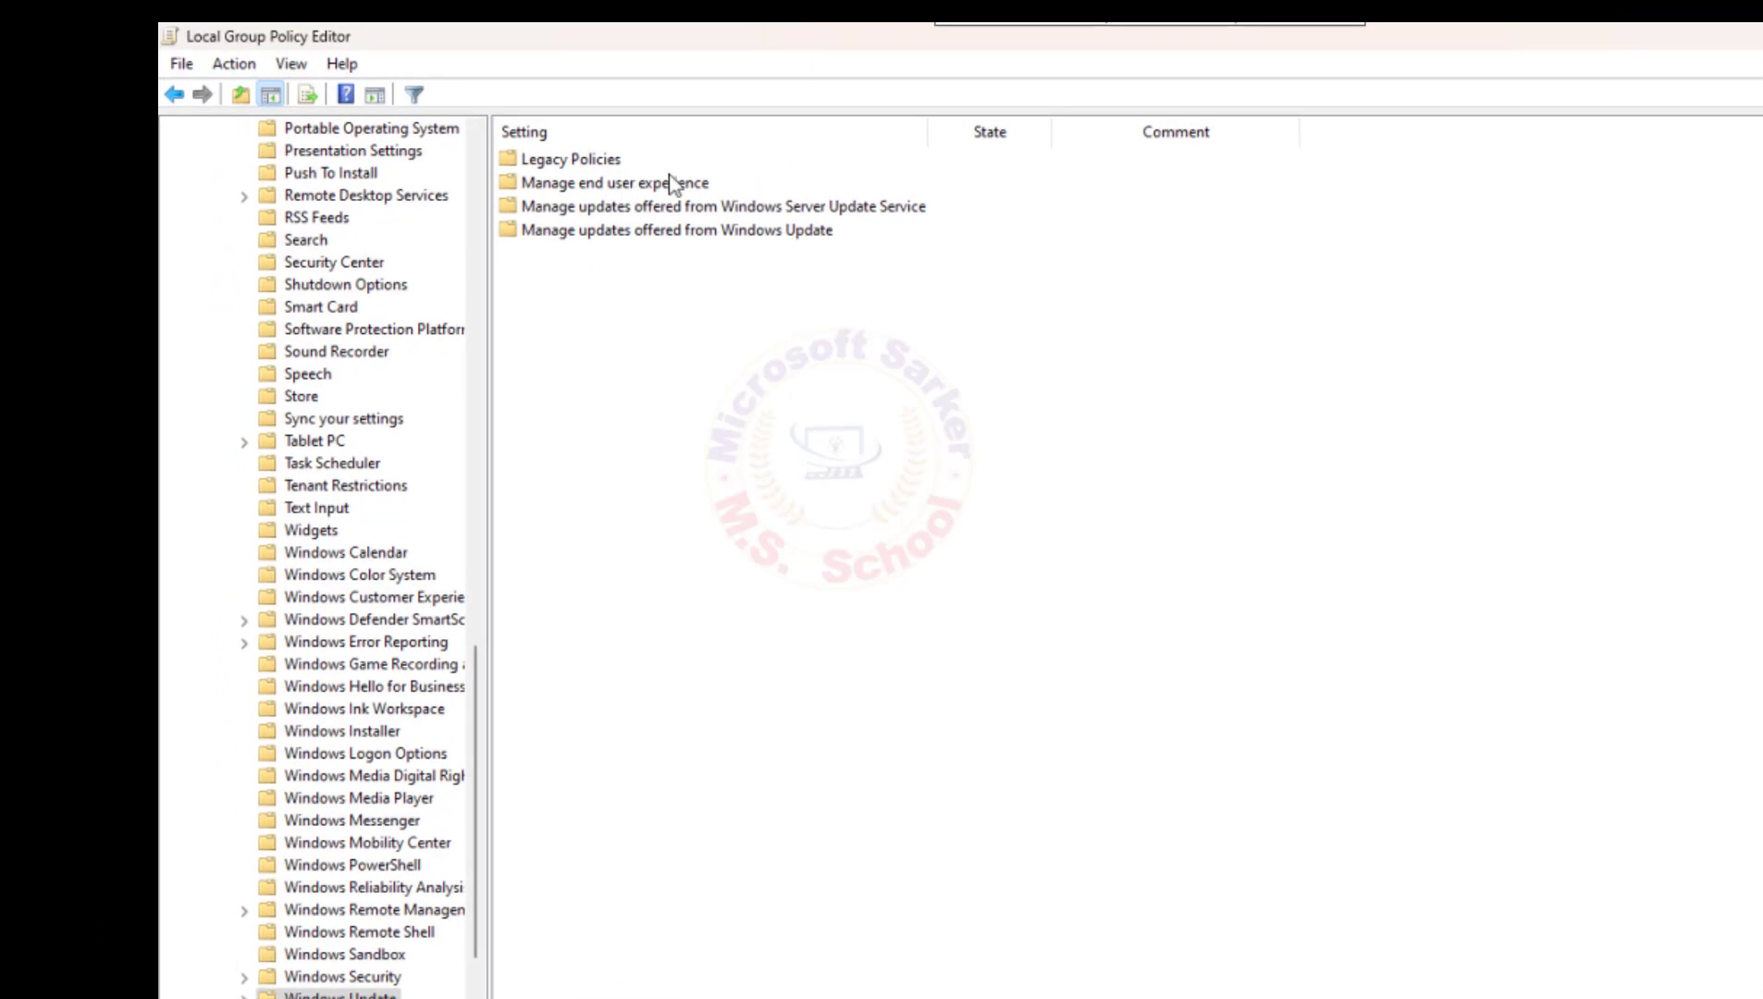
{"action": "double_click", "coordinate": [658, 184]}
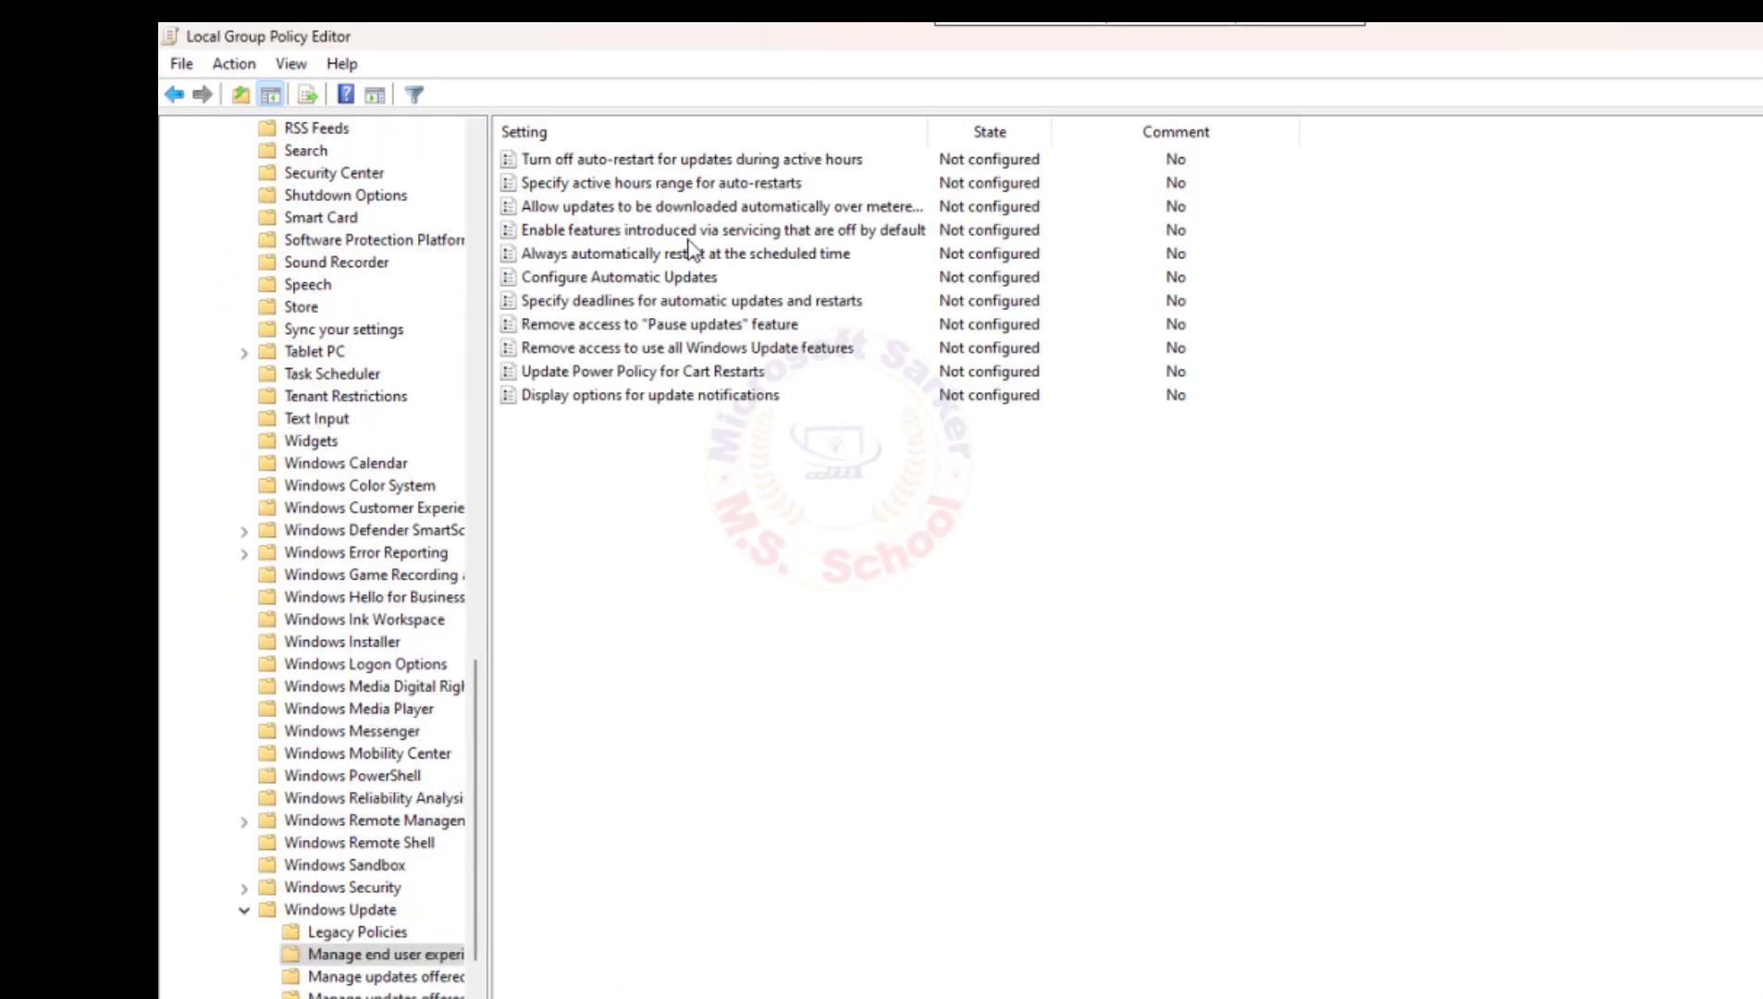
Set the Configure Automatic Updates policy to Disabled, then close the policy editor.
{"action": "double_click", "coordinate": [679, 277]}
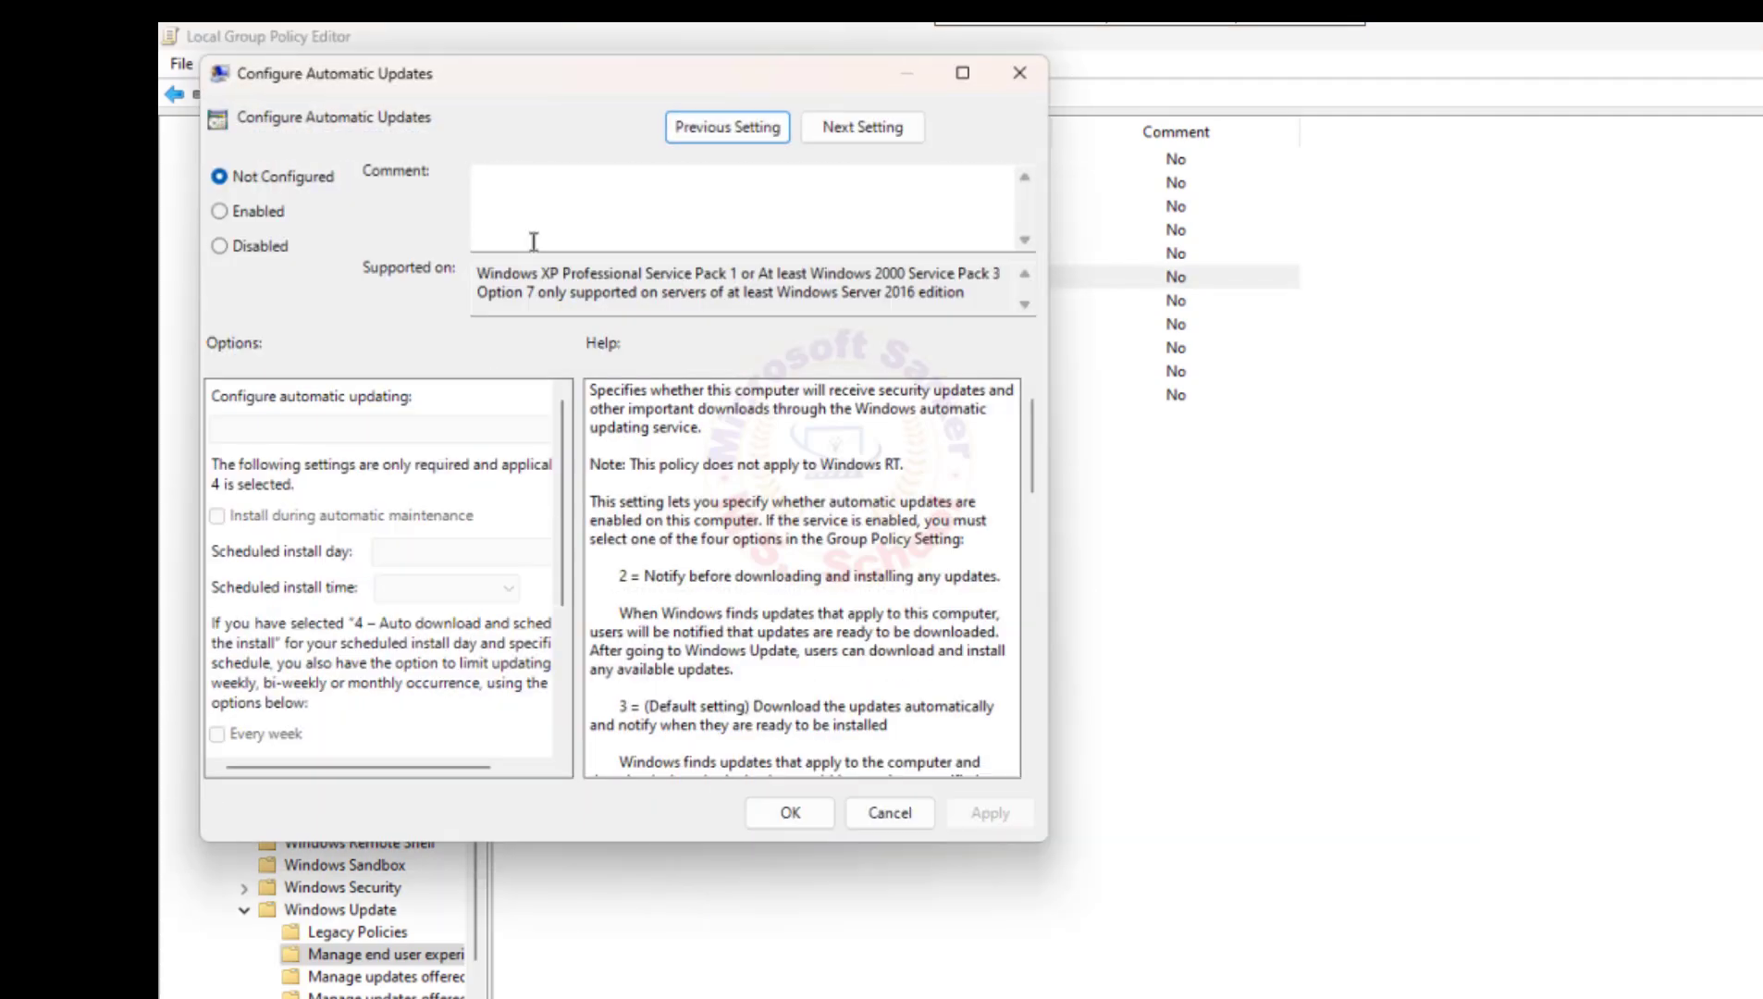
{"action": "left_click", "coordinate": [269, 248]}
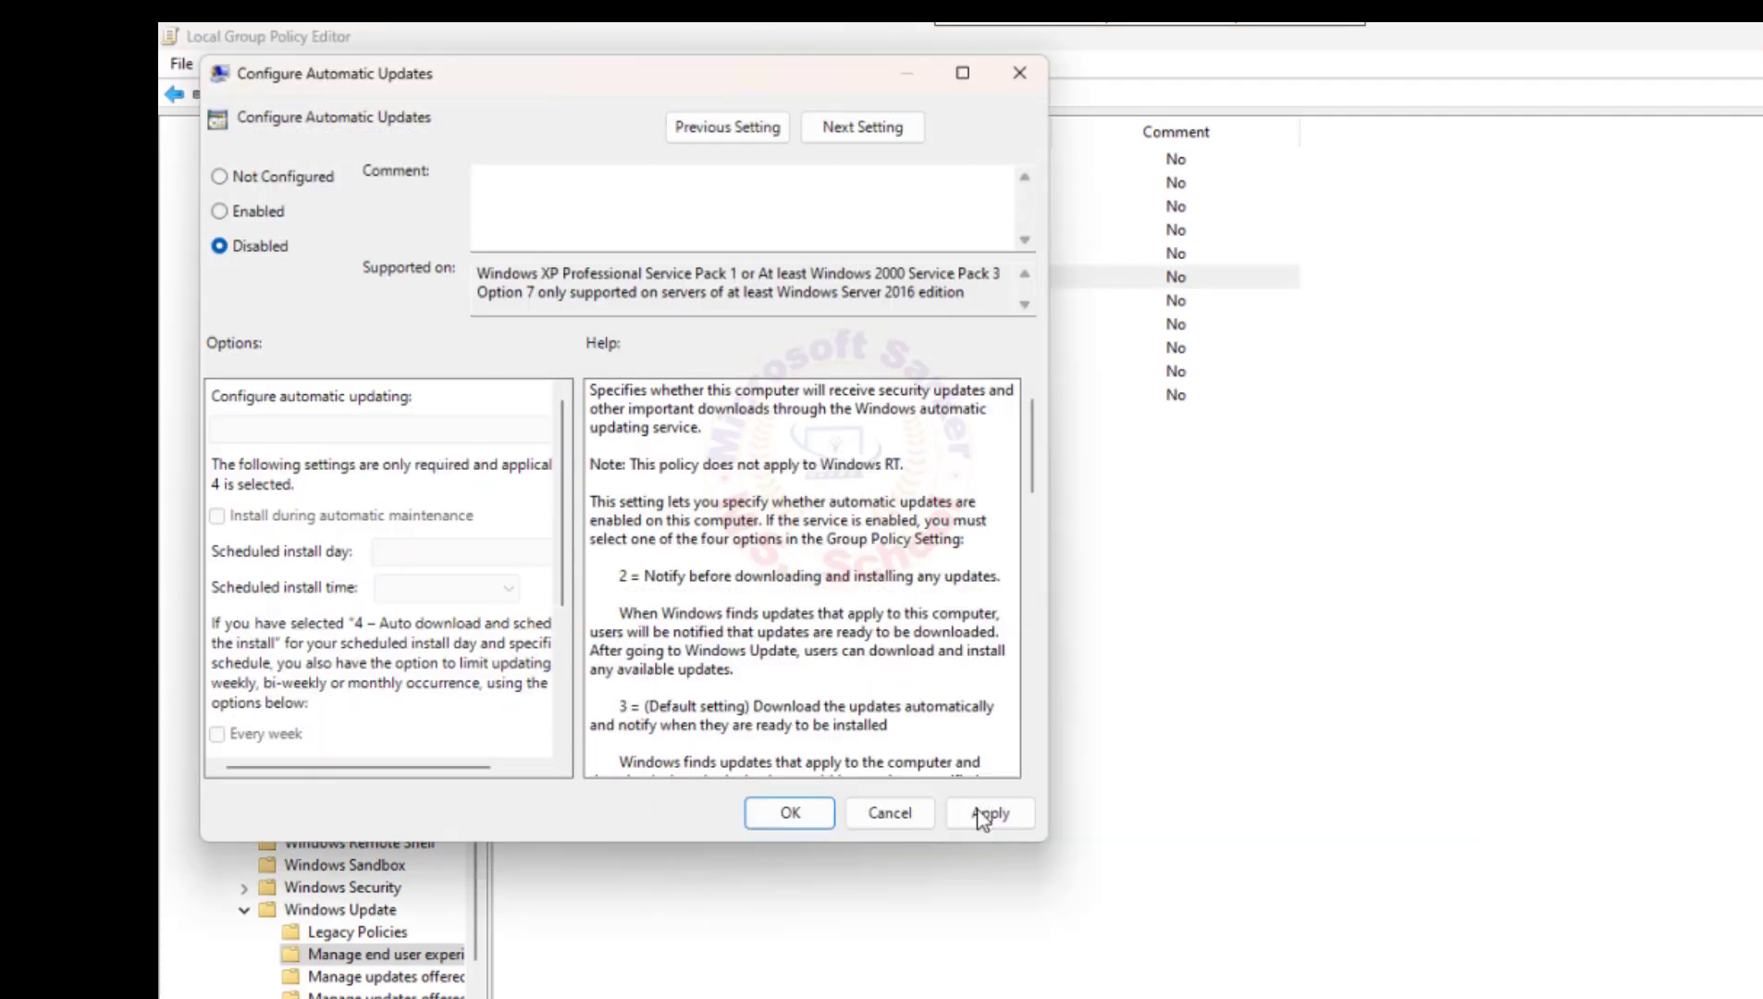
{"action": "left_click", "coordinate": [983, 814]}
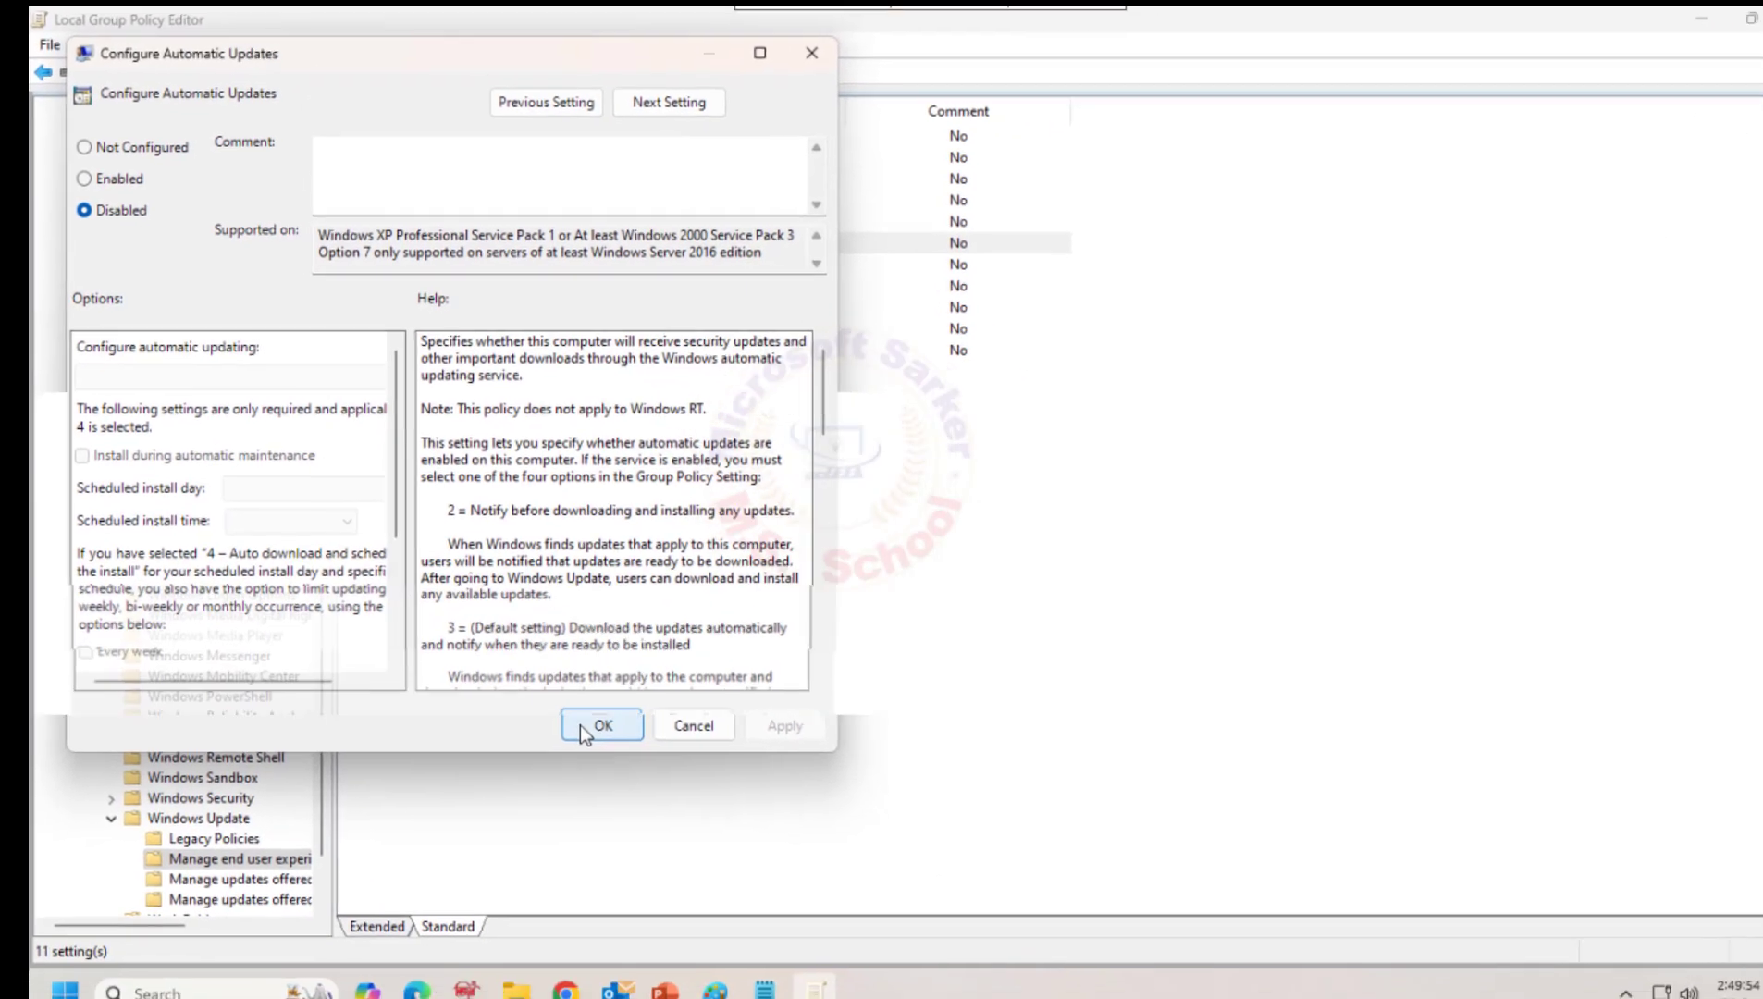
{"action": "left_click", "coordinate": [790, 812]}
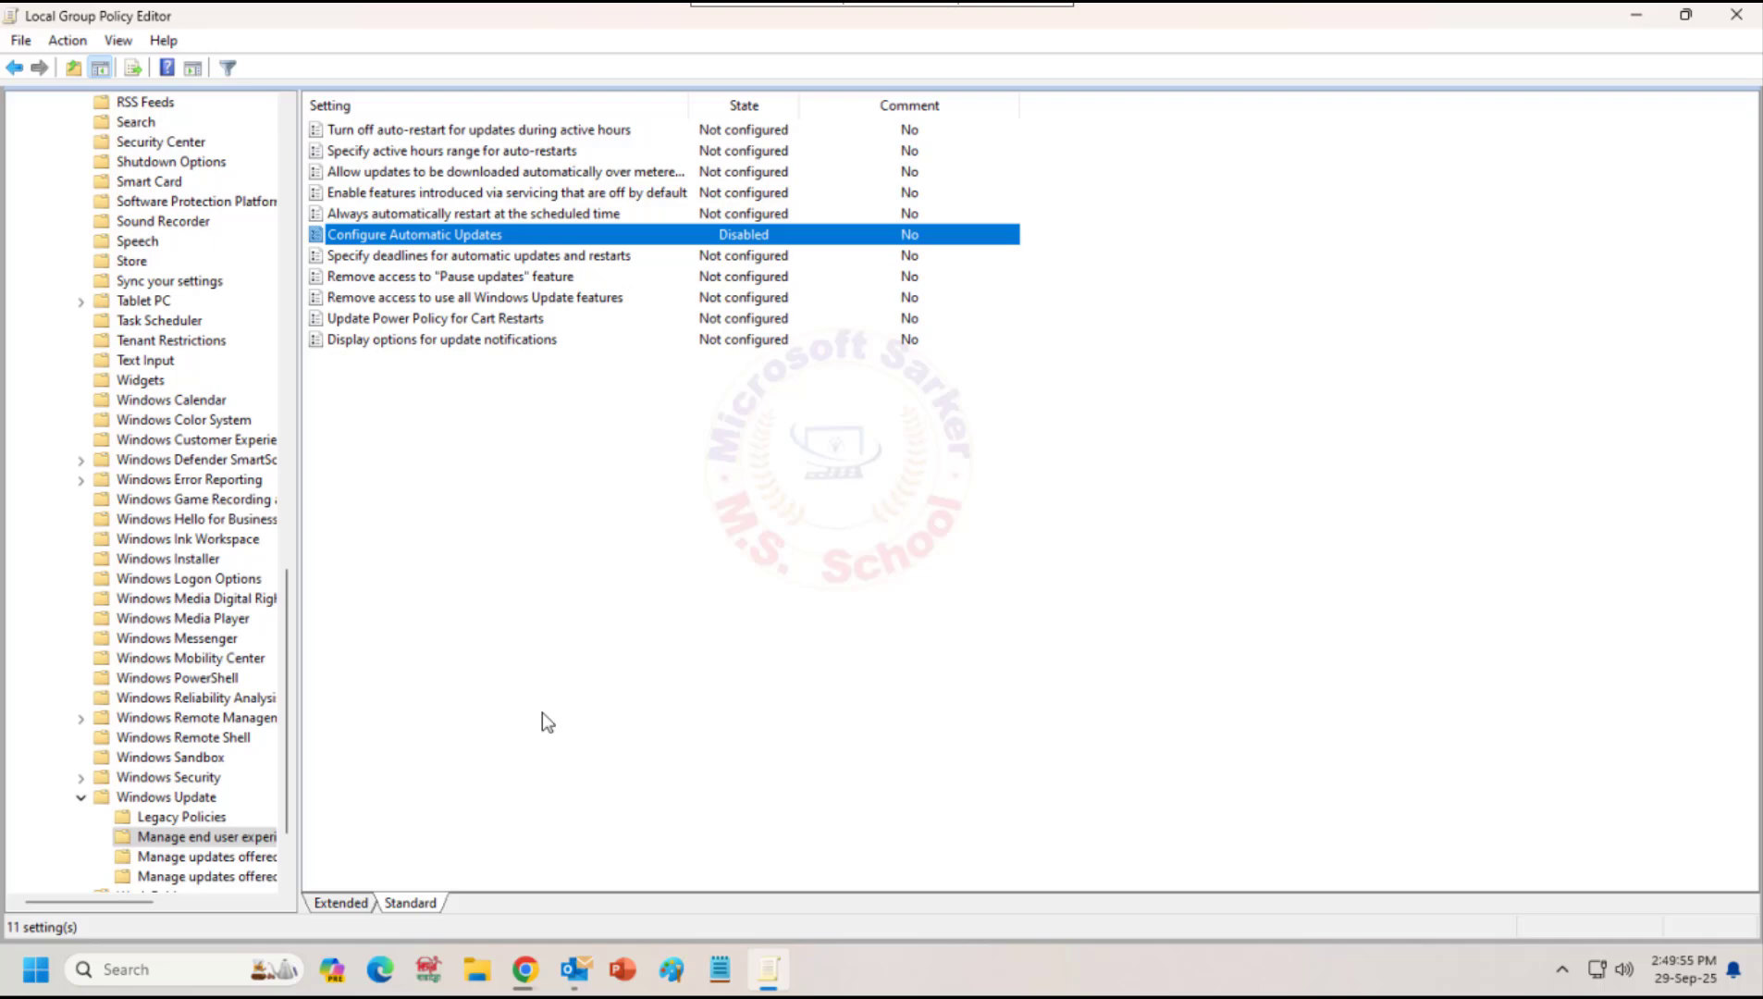
{"action": "left_click", "coordinate": [1726, 15]}
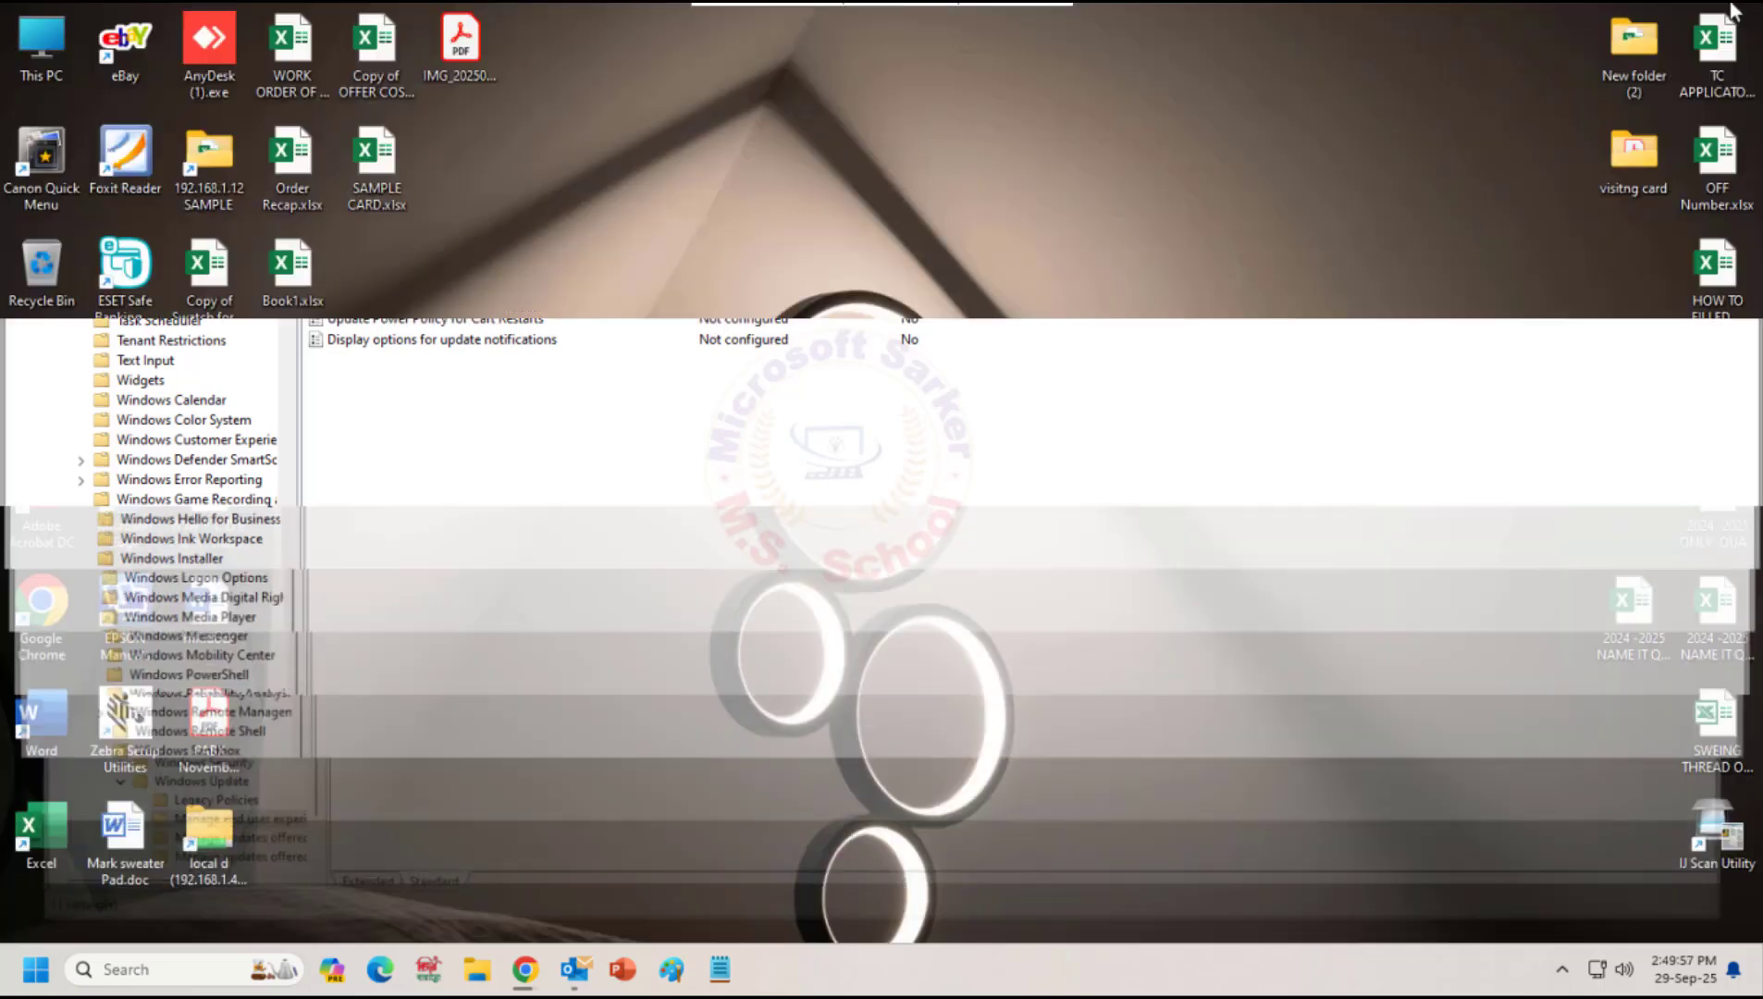
Launch Registry Editor from the Run prompt.
{"action": "key", "text": "super+r"}
{"action": "type", "text": "re"}
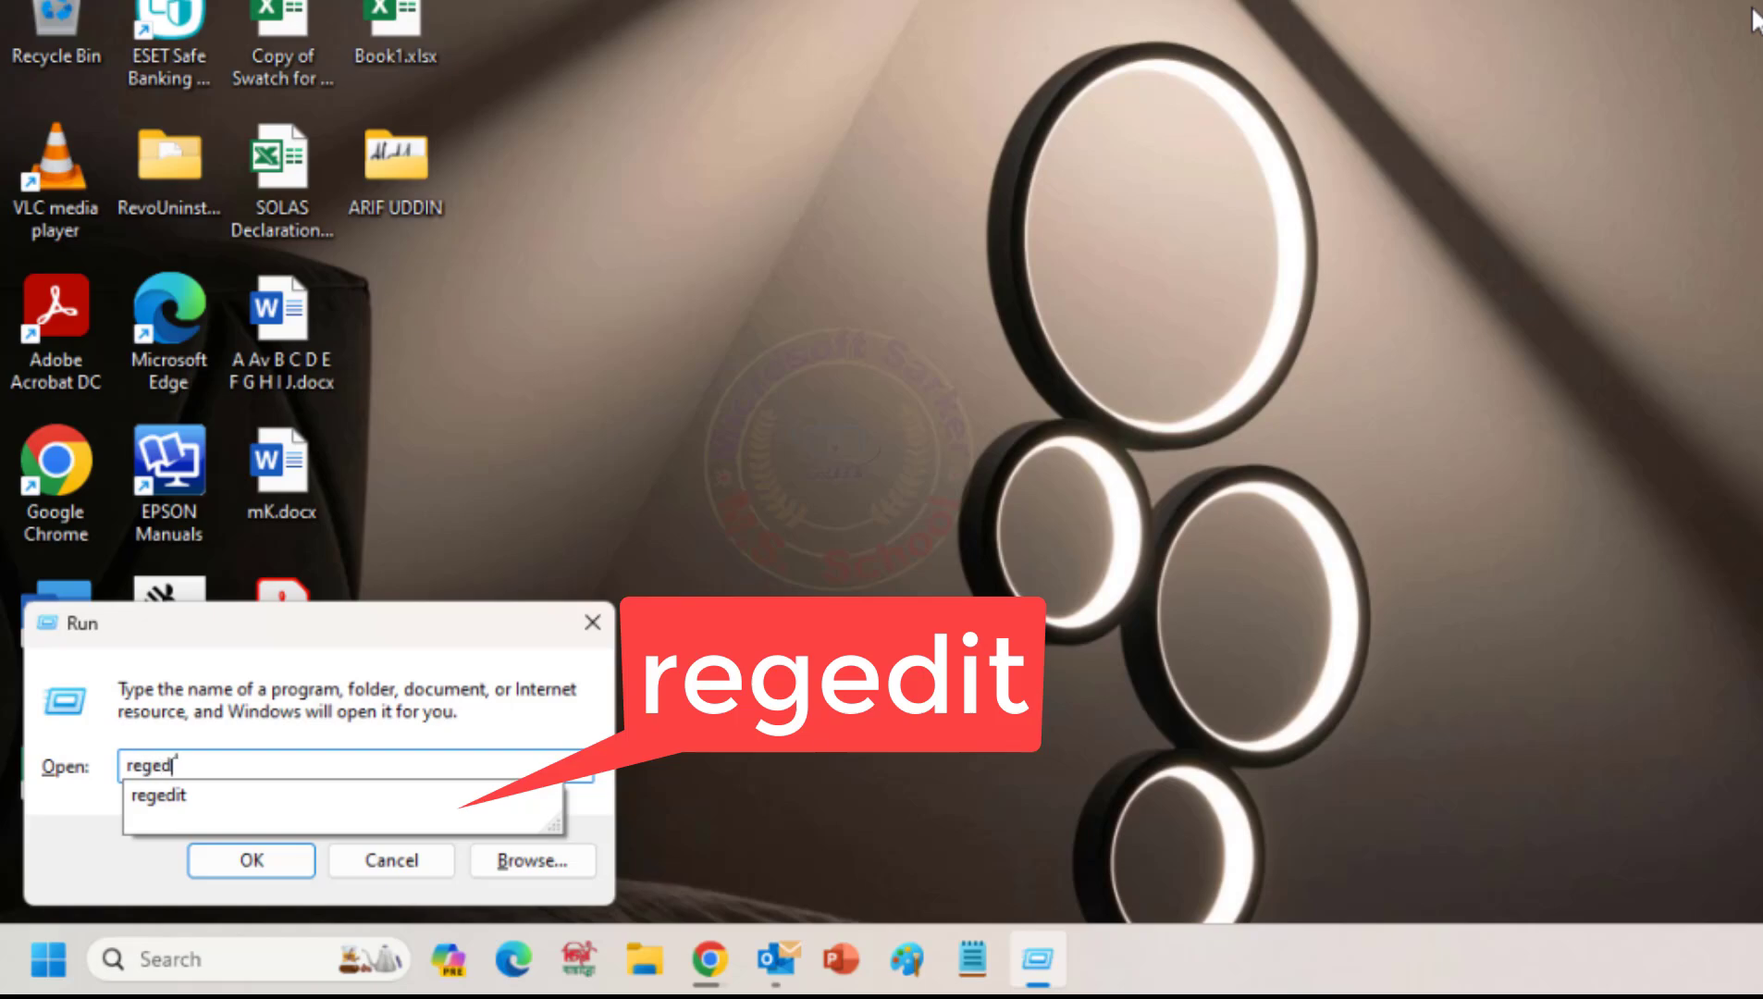
{"action": "type", "text": "it"}
{"action": "key", "text": "Return"}
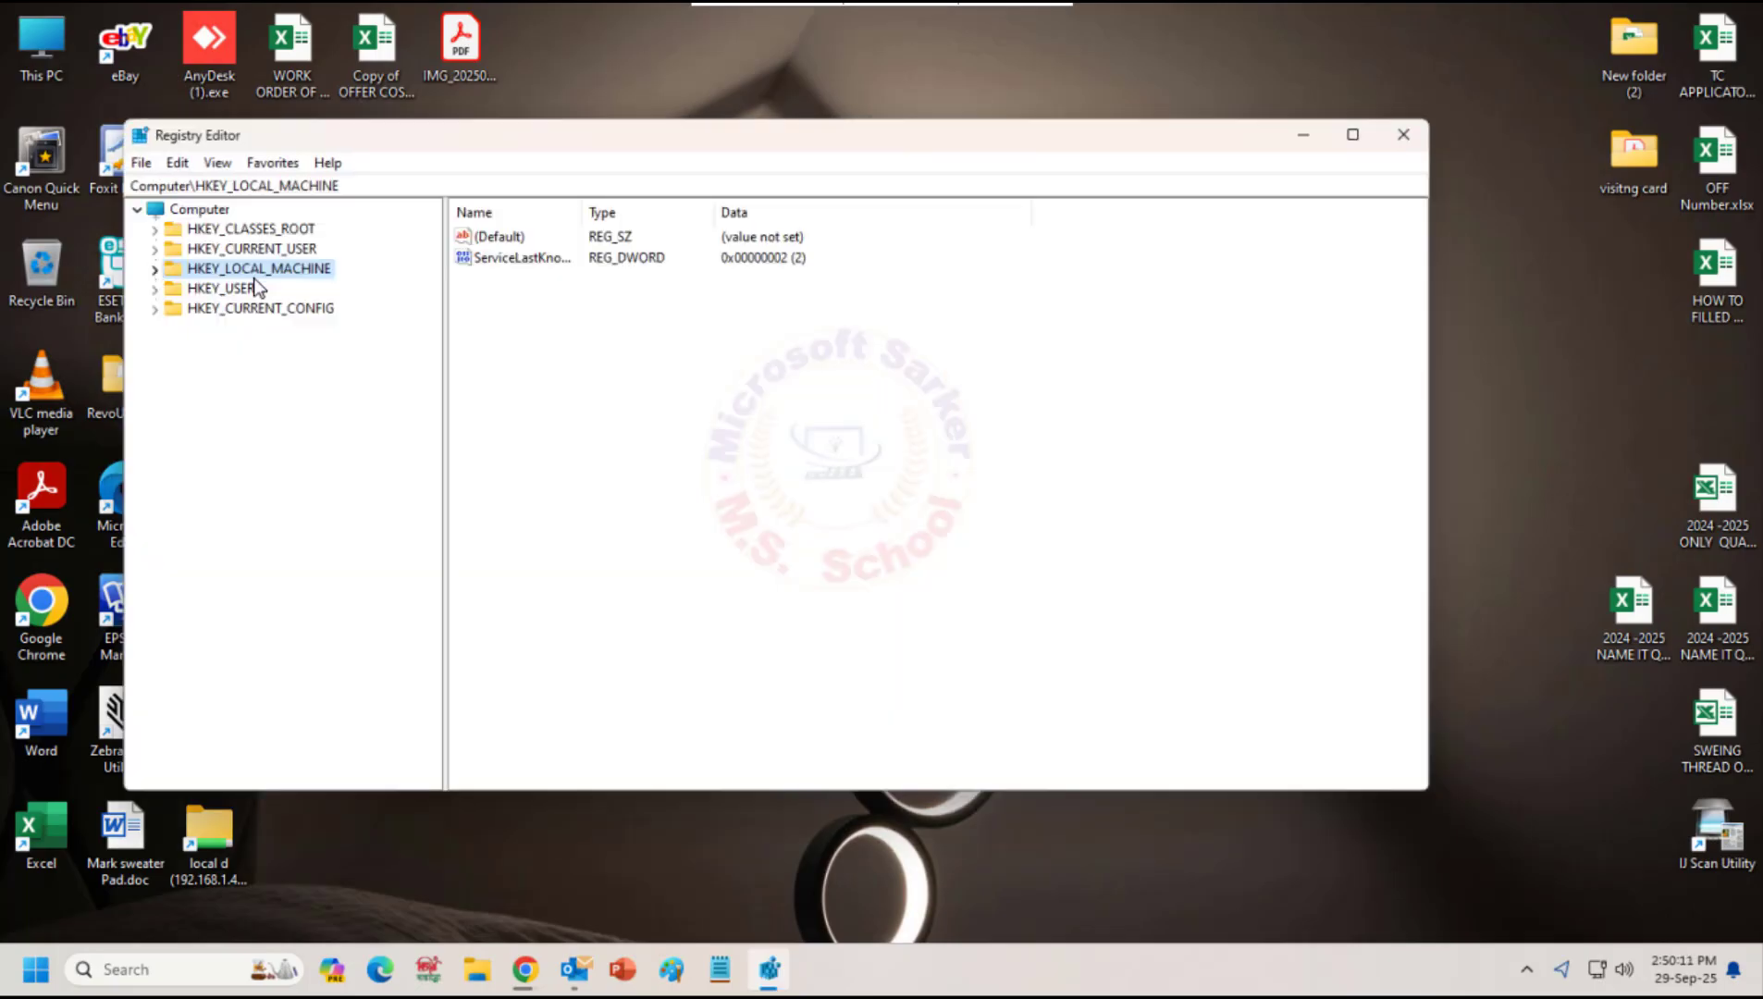
Expand HKEY_LOCAL_MACHINE\SOFTWARE\Policies\Microsoft\Windows and open the WindowsUpdate key.
{"action": "left_click", "coordinate": [154, 269]}
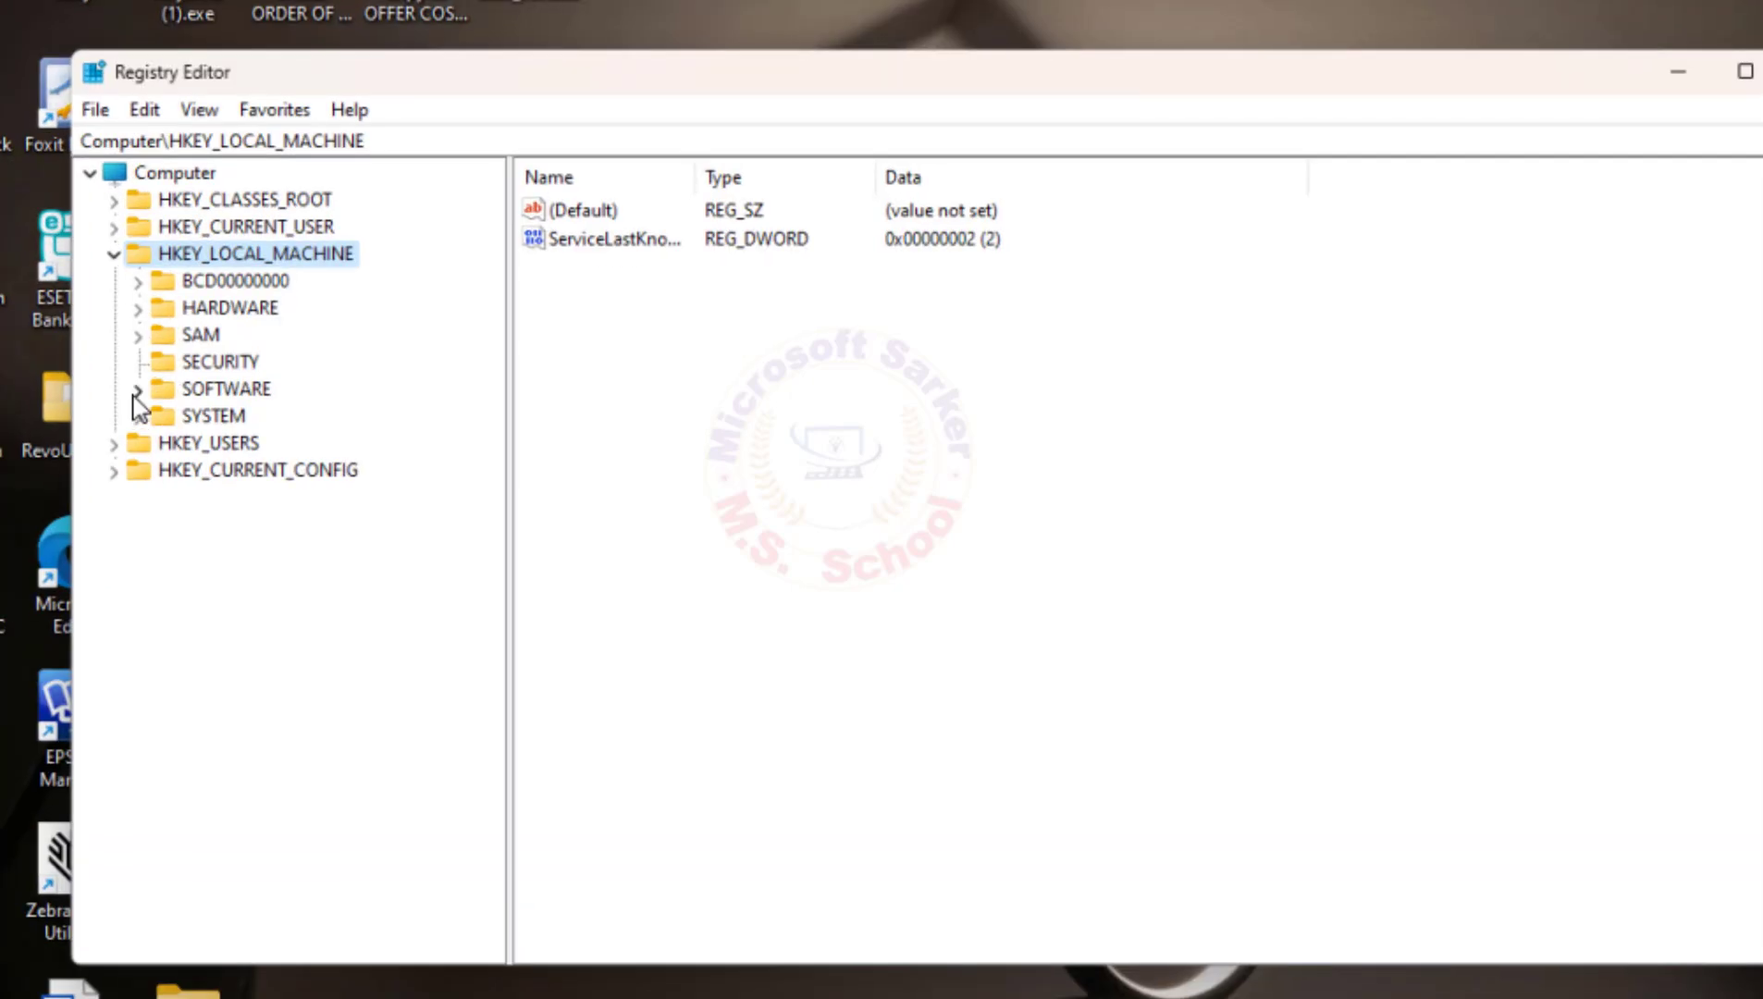
{"action": "left_click", "coordinate": [172, 367]}
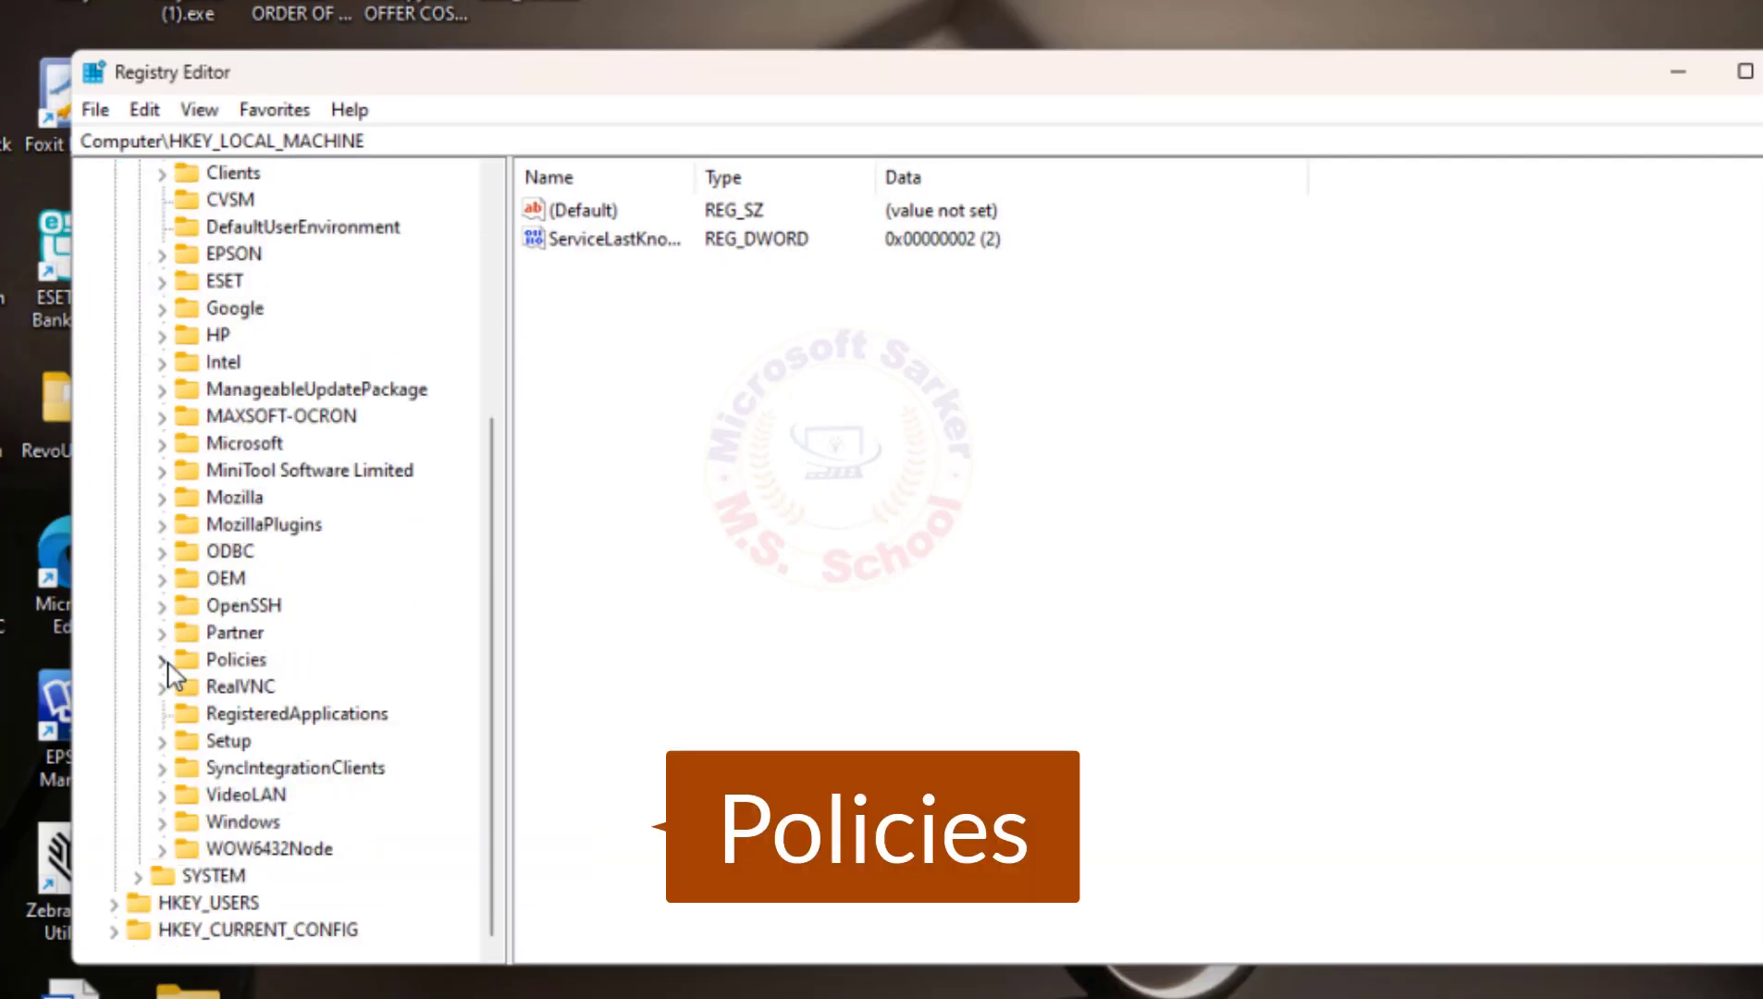
{"action": "left_click", "coordinate": [162, 660]}
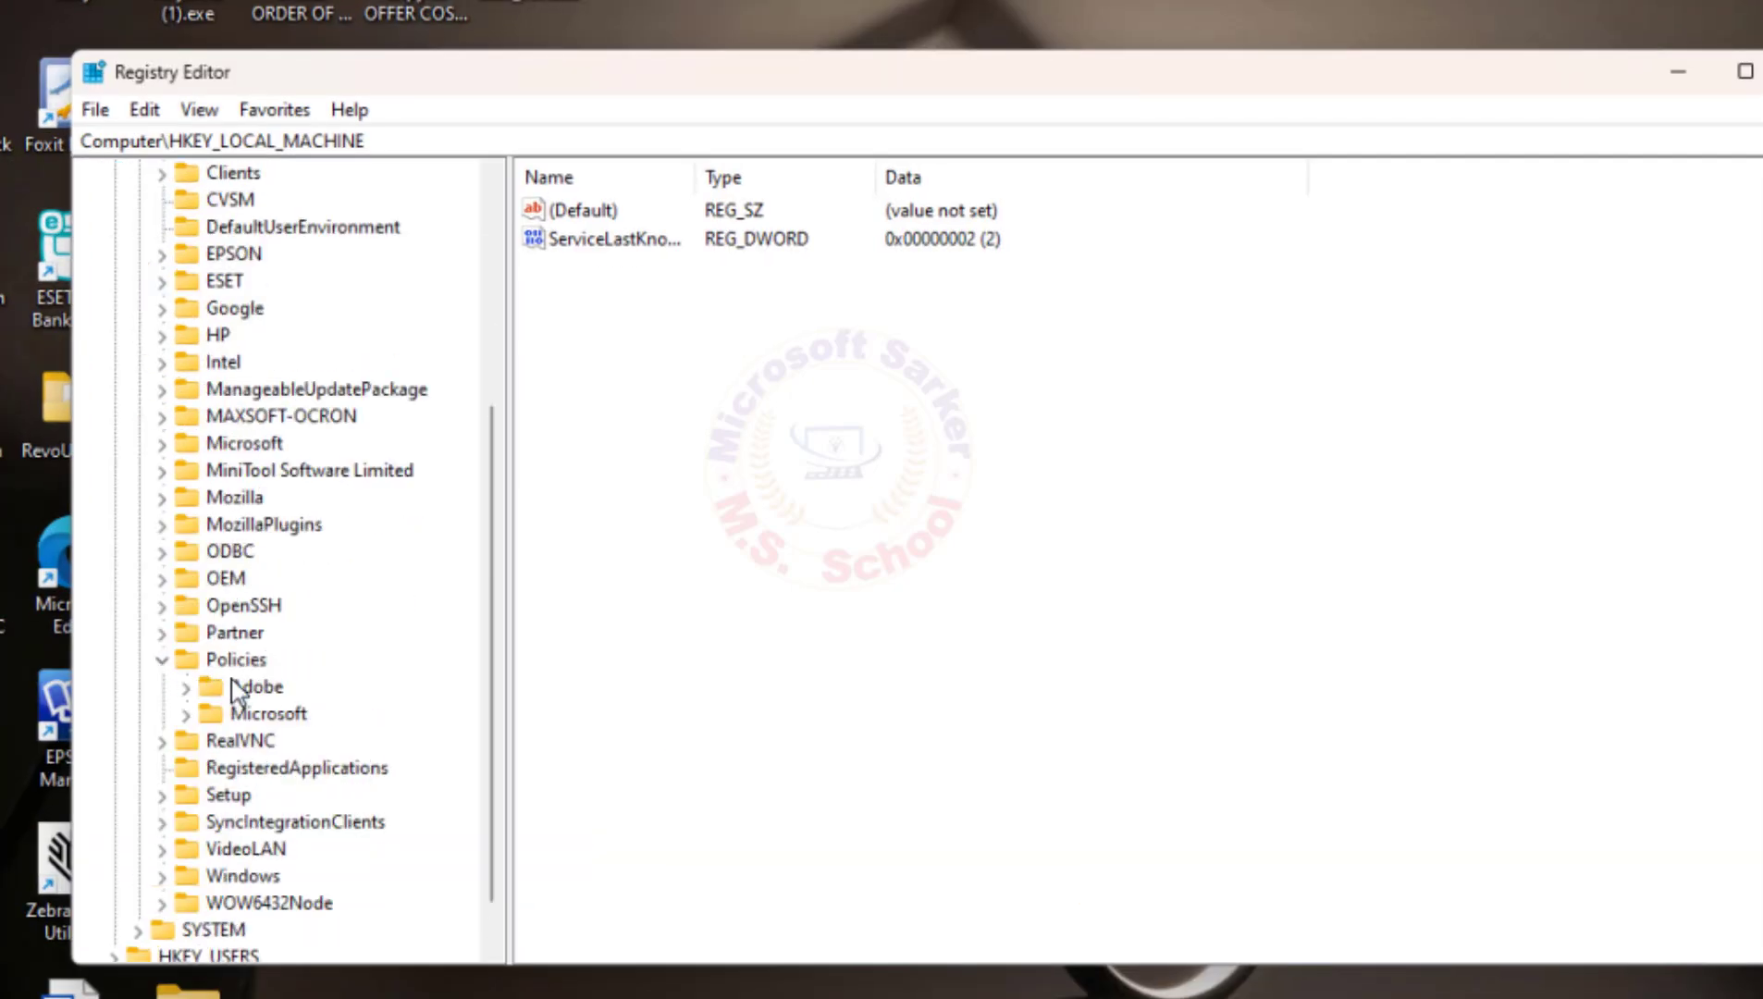
{"action": "left_click", "coordinate": [186, 714]}
{"action": "scroll", "coordinate": [343, 740], "scroll_direction": "down", "scroll_amount": 1}
{"action": "scroll", "coordinate": [343, 740], "scroll_direction": "down", "scroll_amount": 1}
{"action": "scroll", "coordinate": [342, 740], "scroll_direction": "down", "scroll_amount": 1}
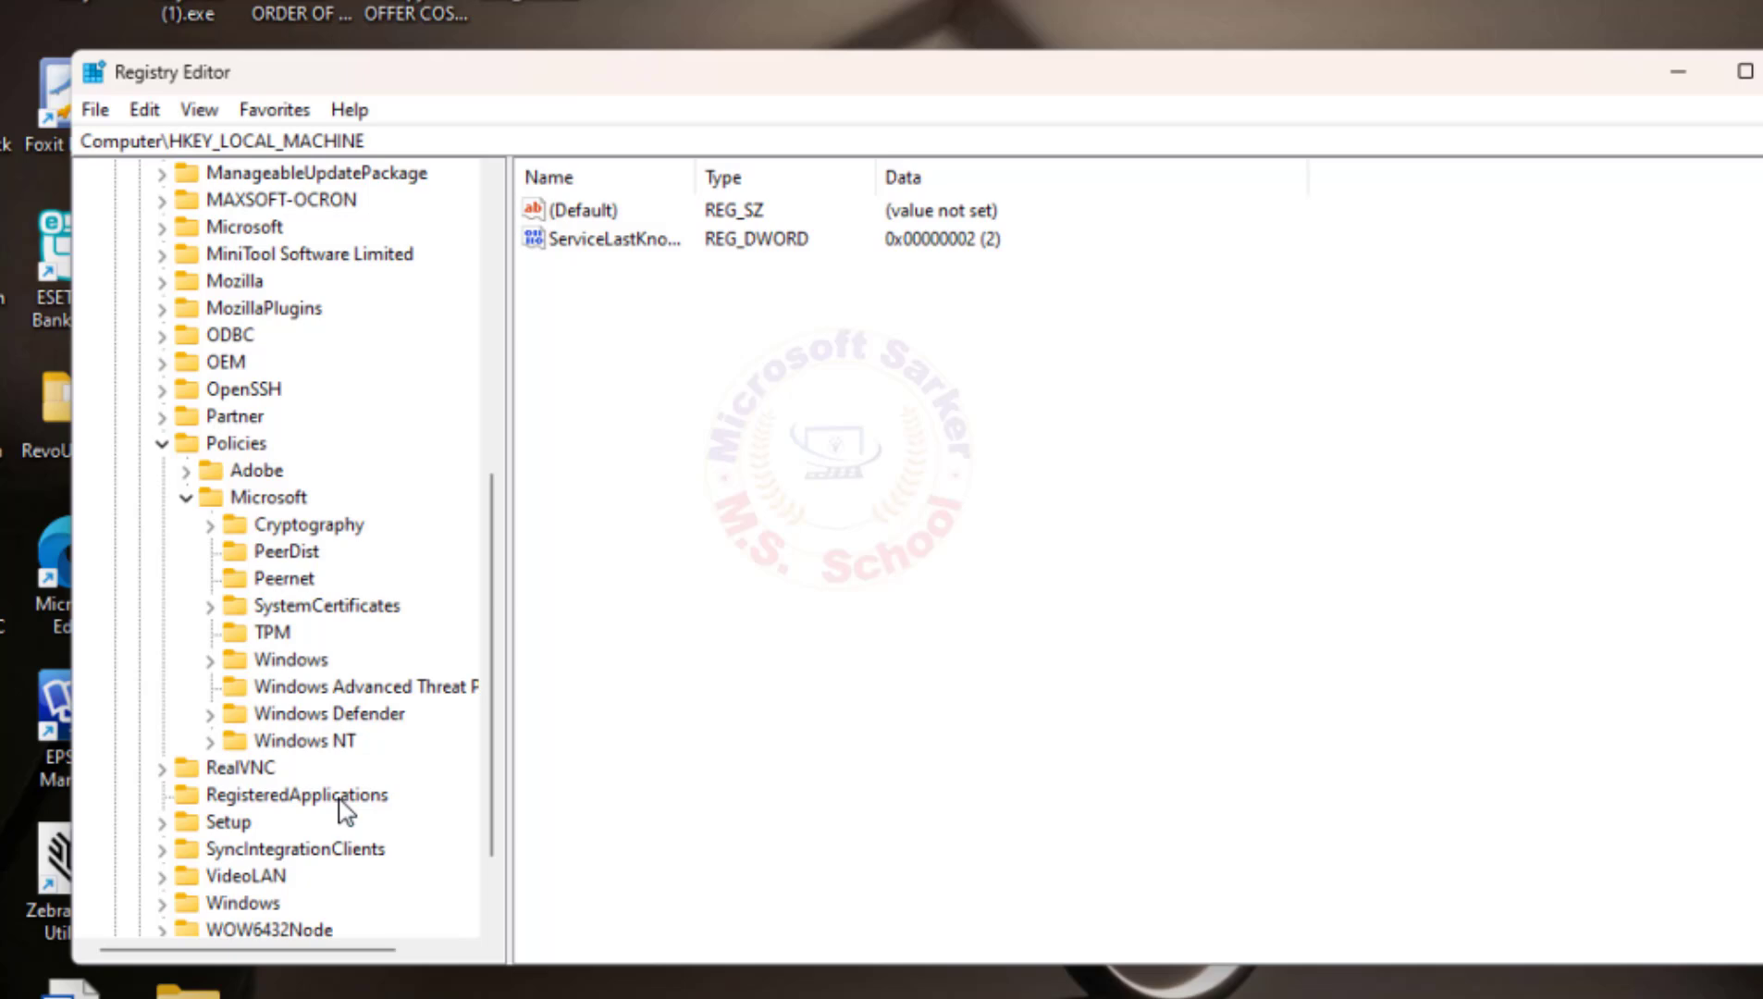
{"action": "left_click", "coordinate": [210, 659]}
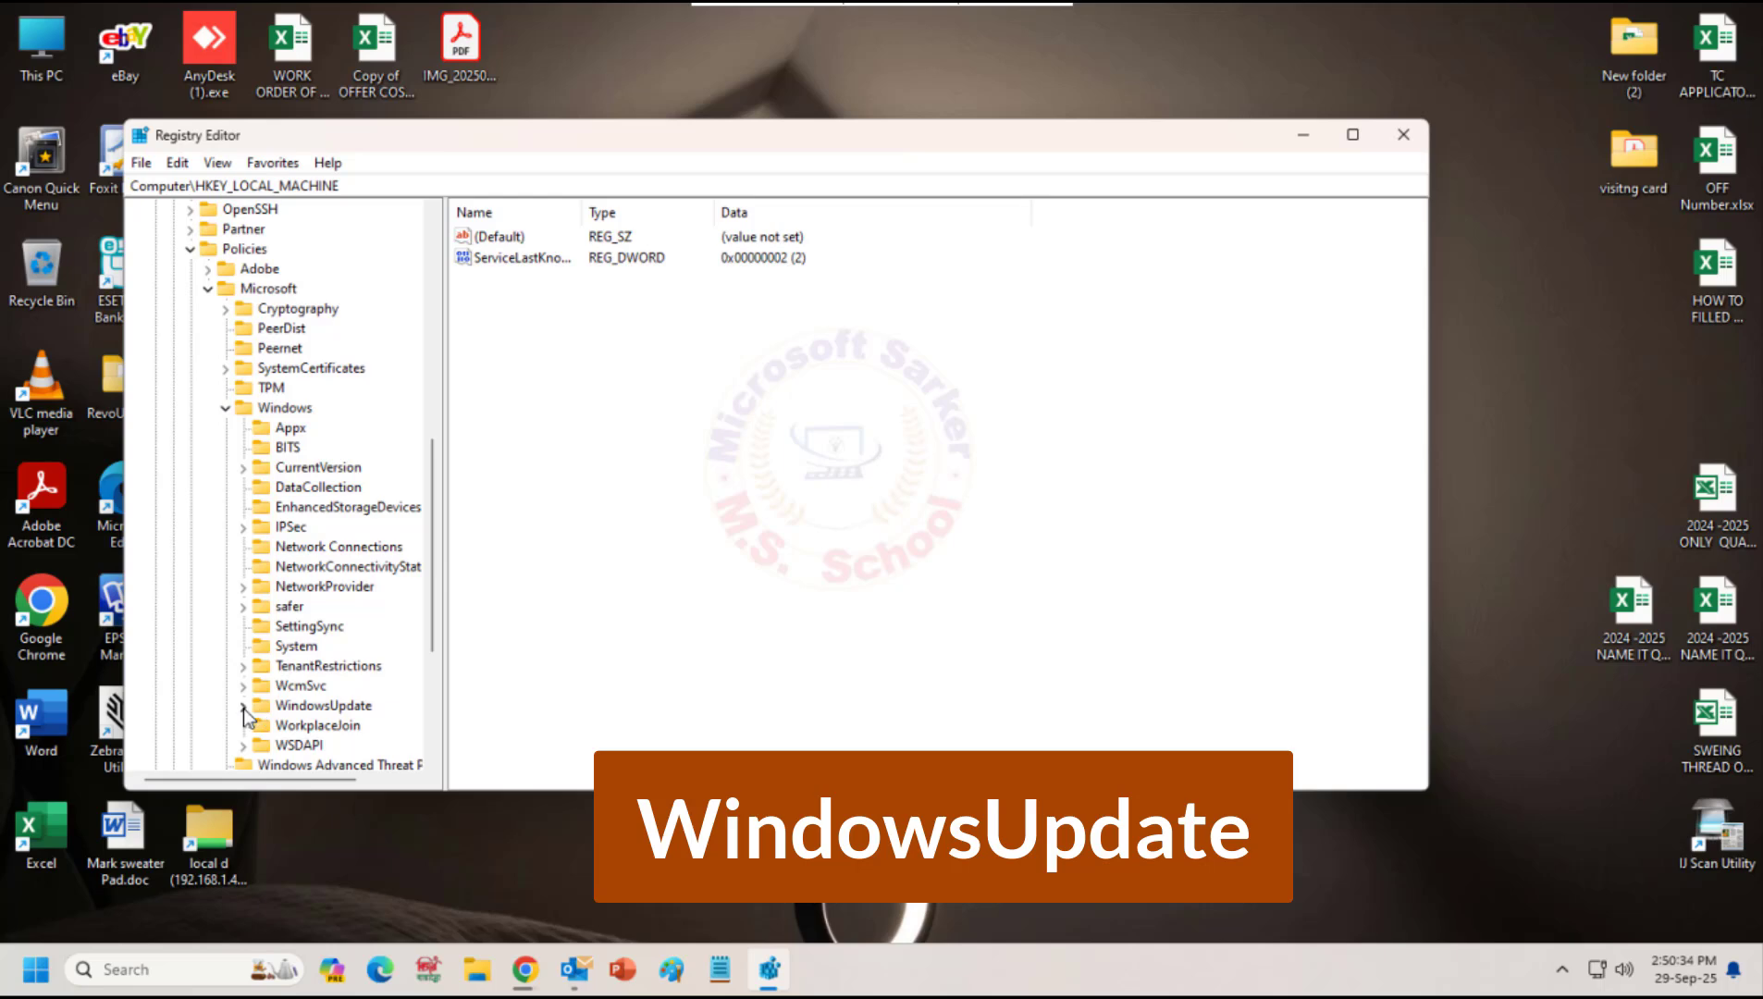
{"action": "double_click", "coordinate": [244, 707]}
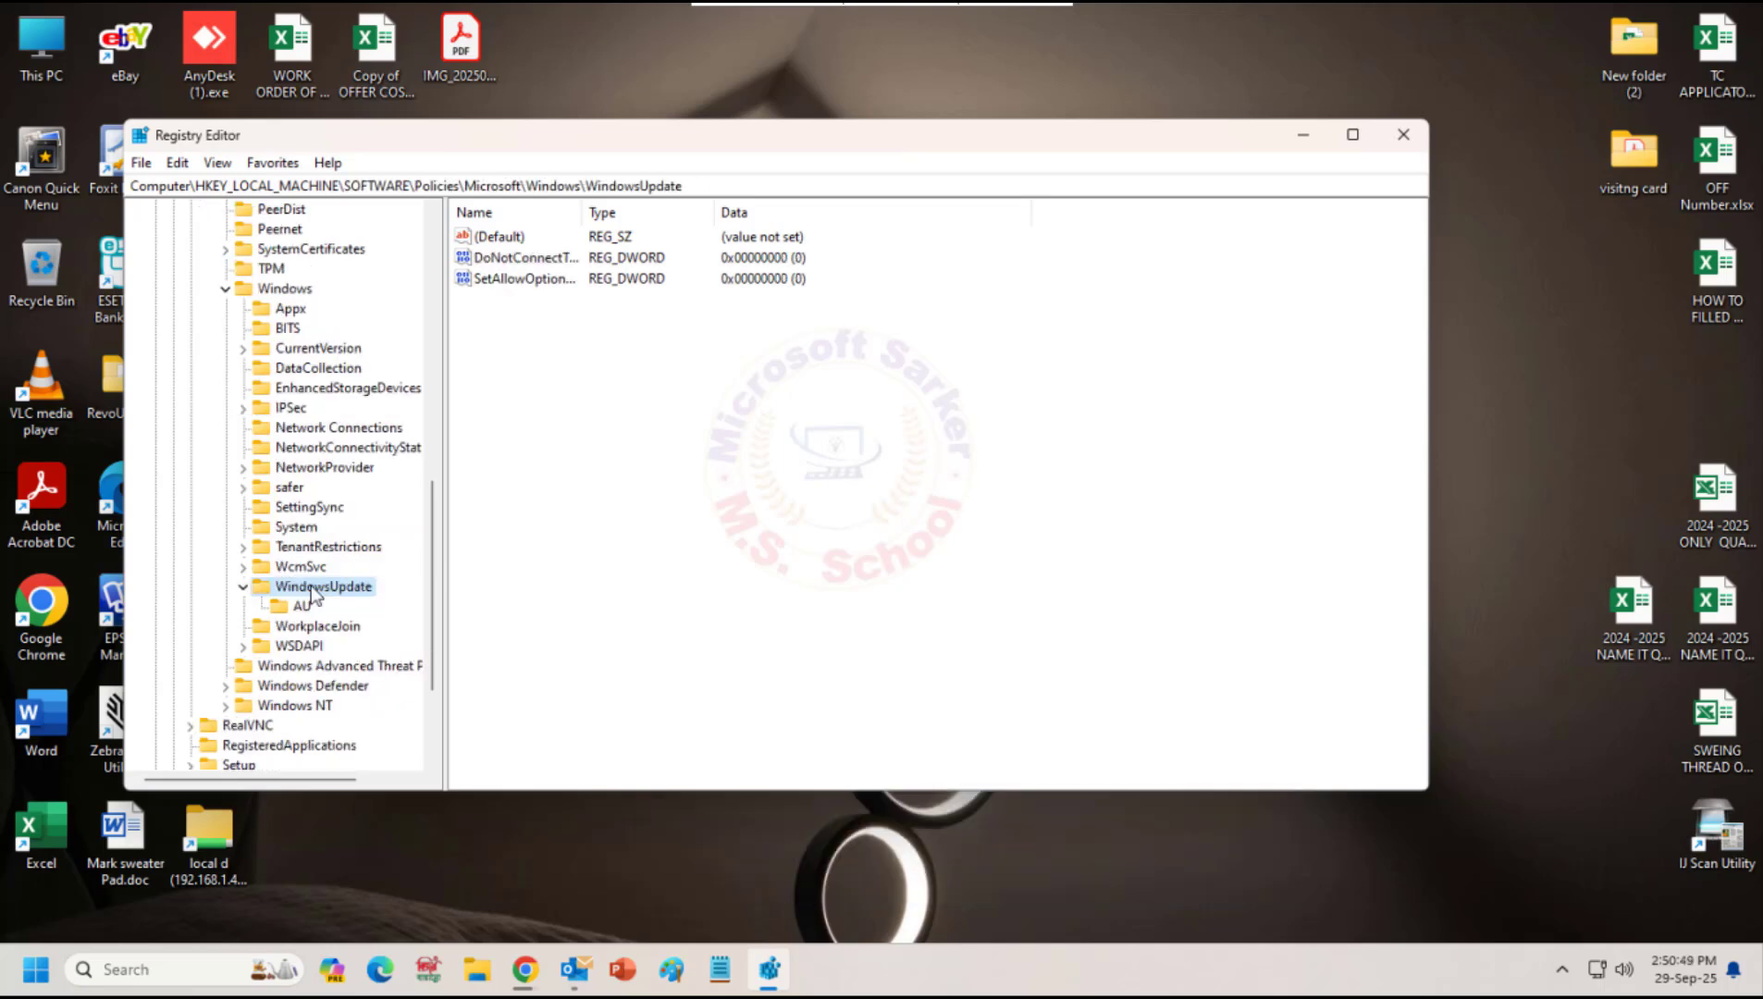
Delete the WindowsUpdate policy key and its AU subkey, confirming the deletion.
{"action": "right_click", "coordinate": [321, 615]}
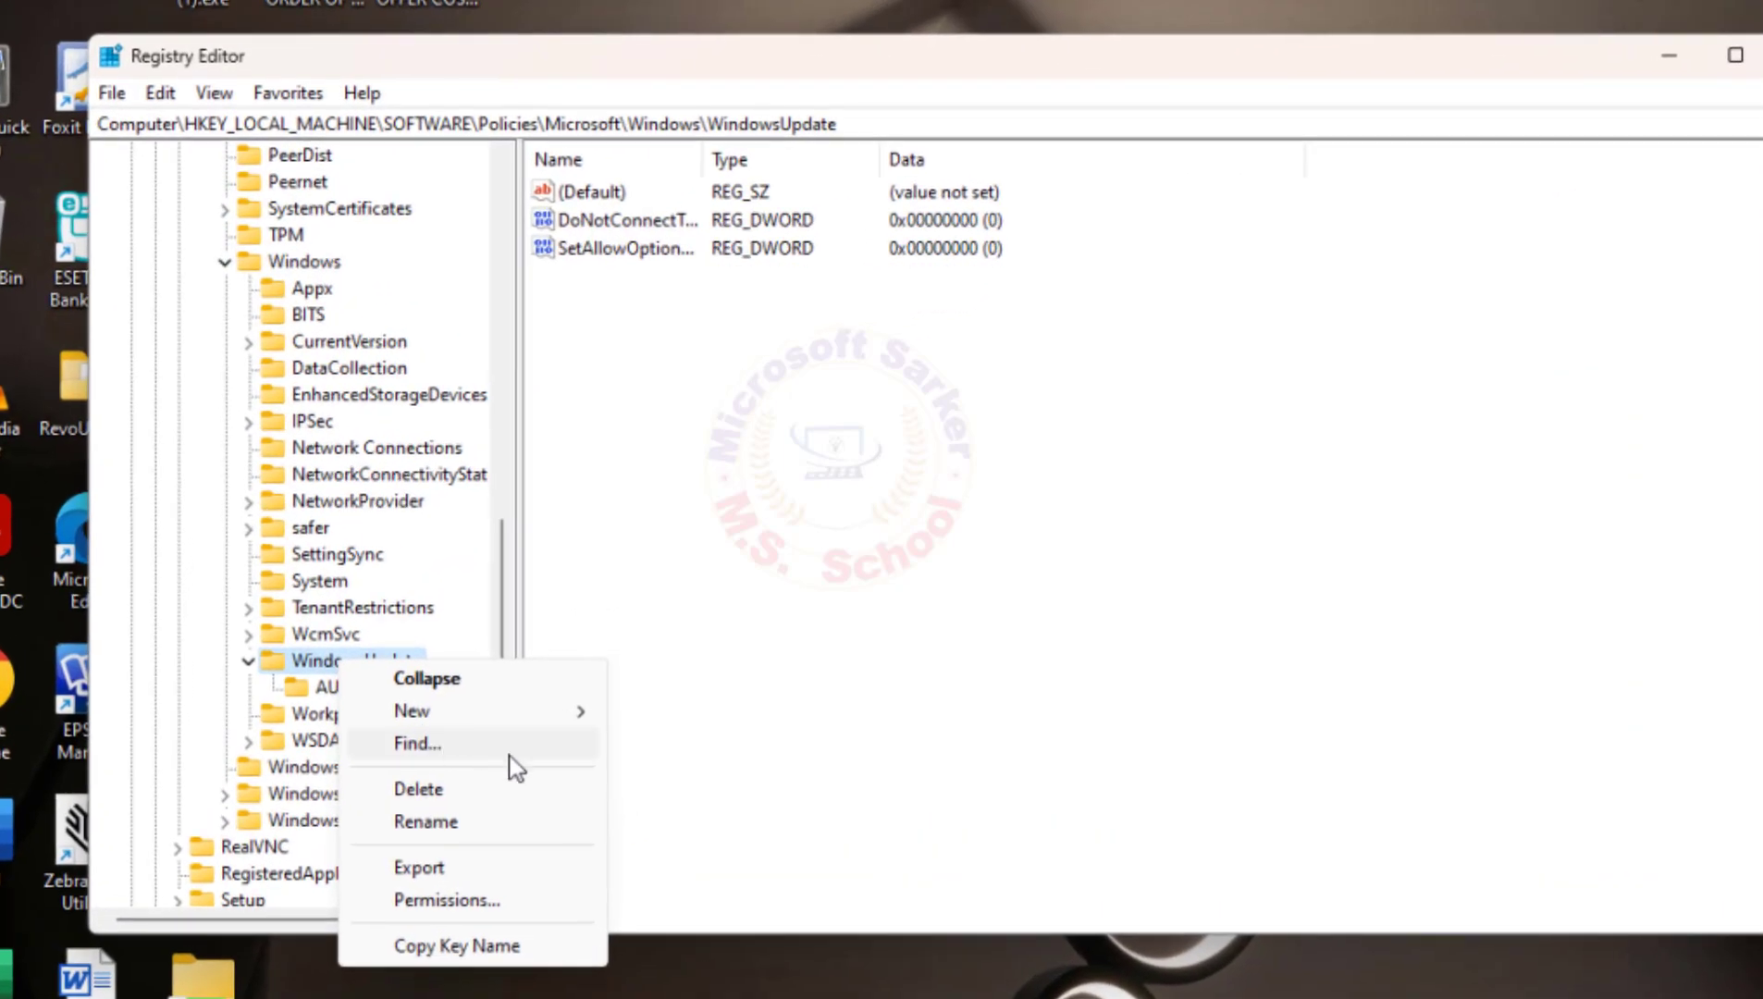
{"action": "left_click", "coordinate": [526, 801]}
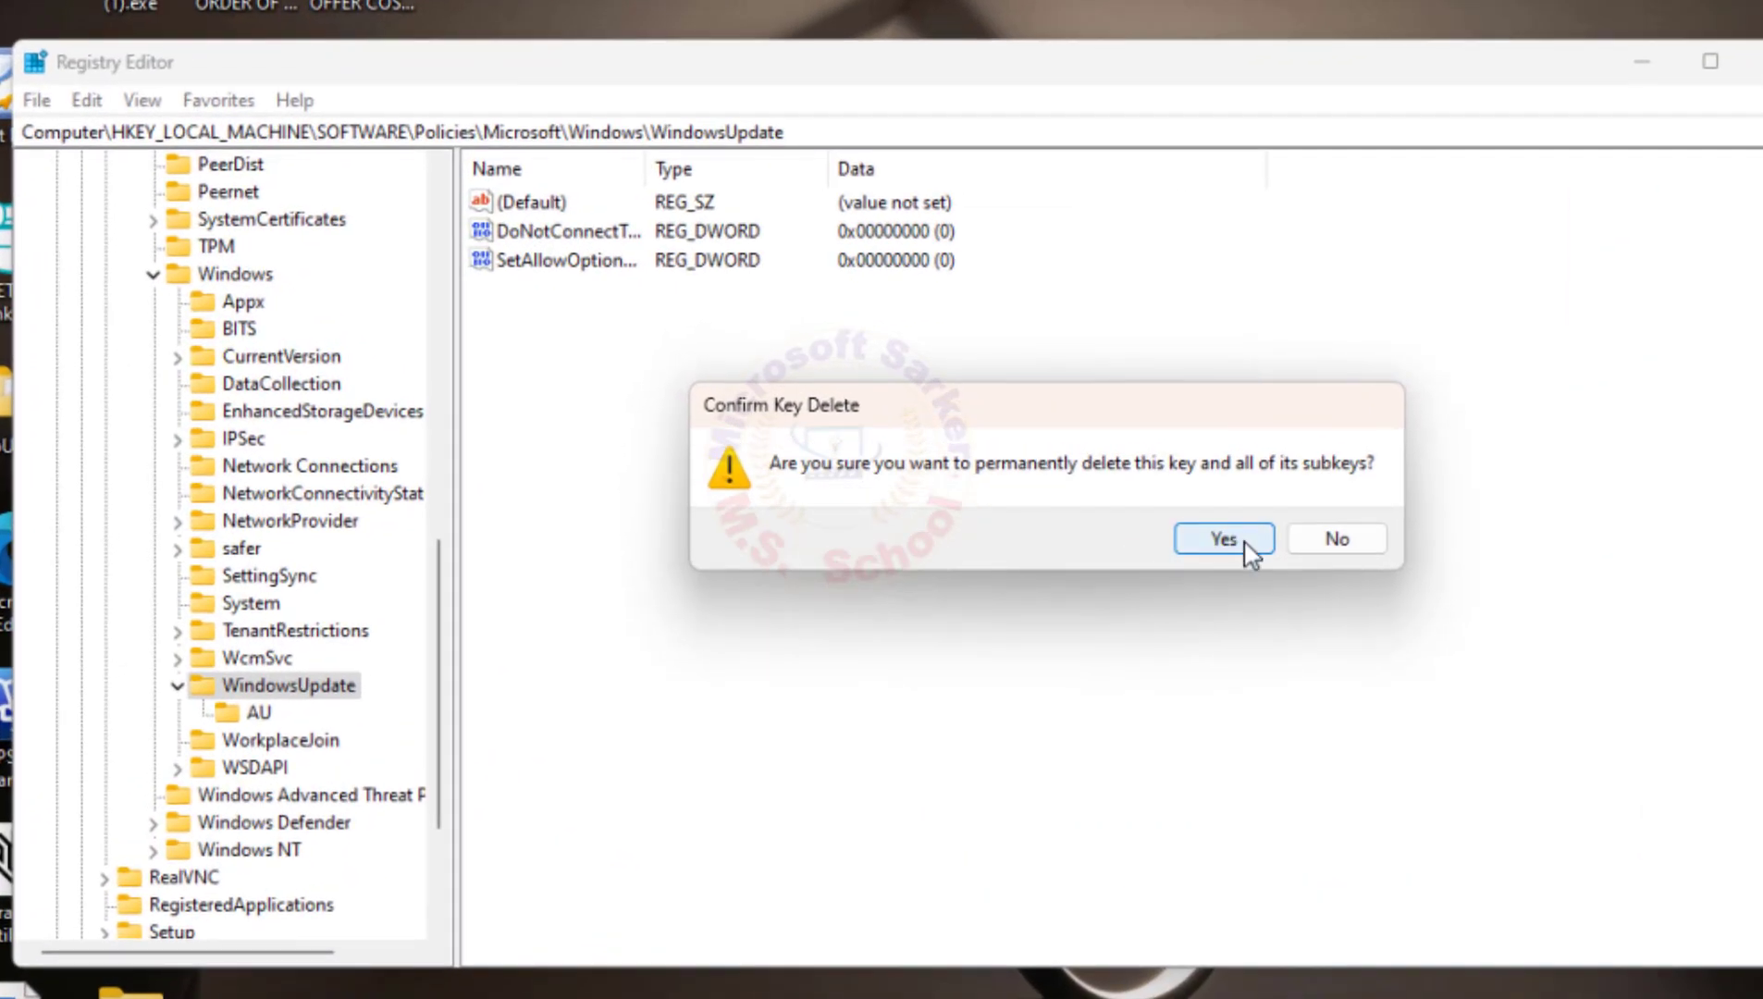
{"action": "left_click", "coordinate": [1198, 534]}
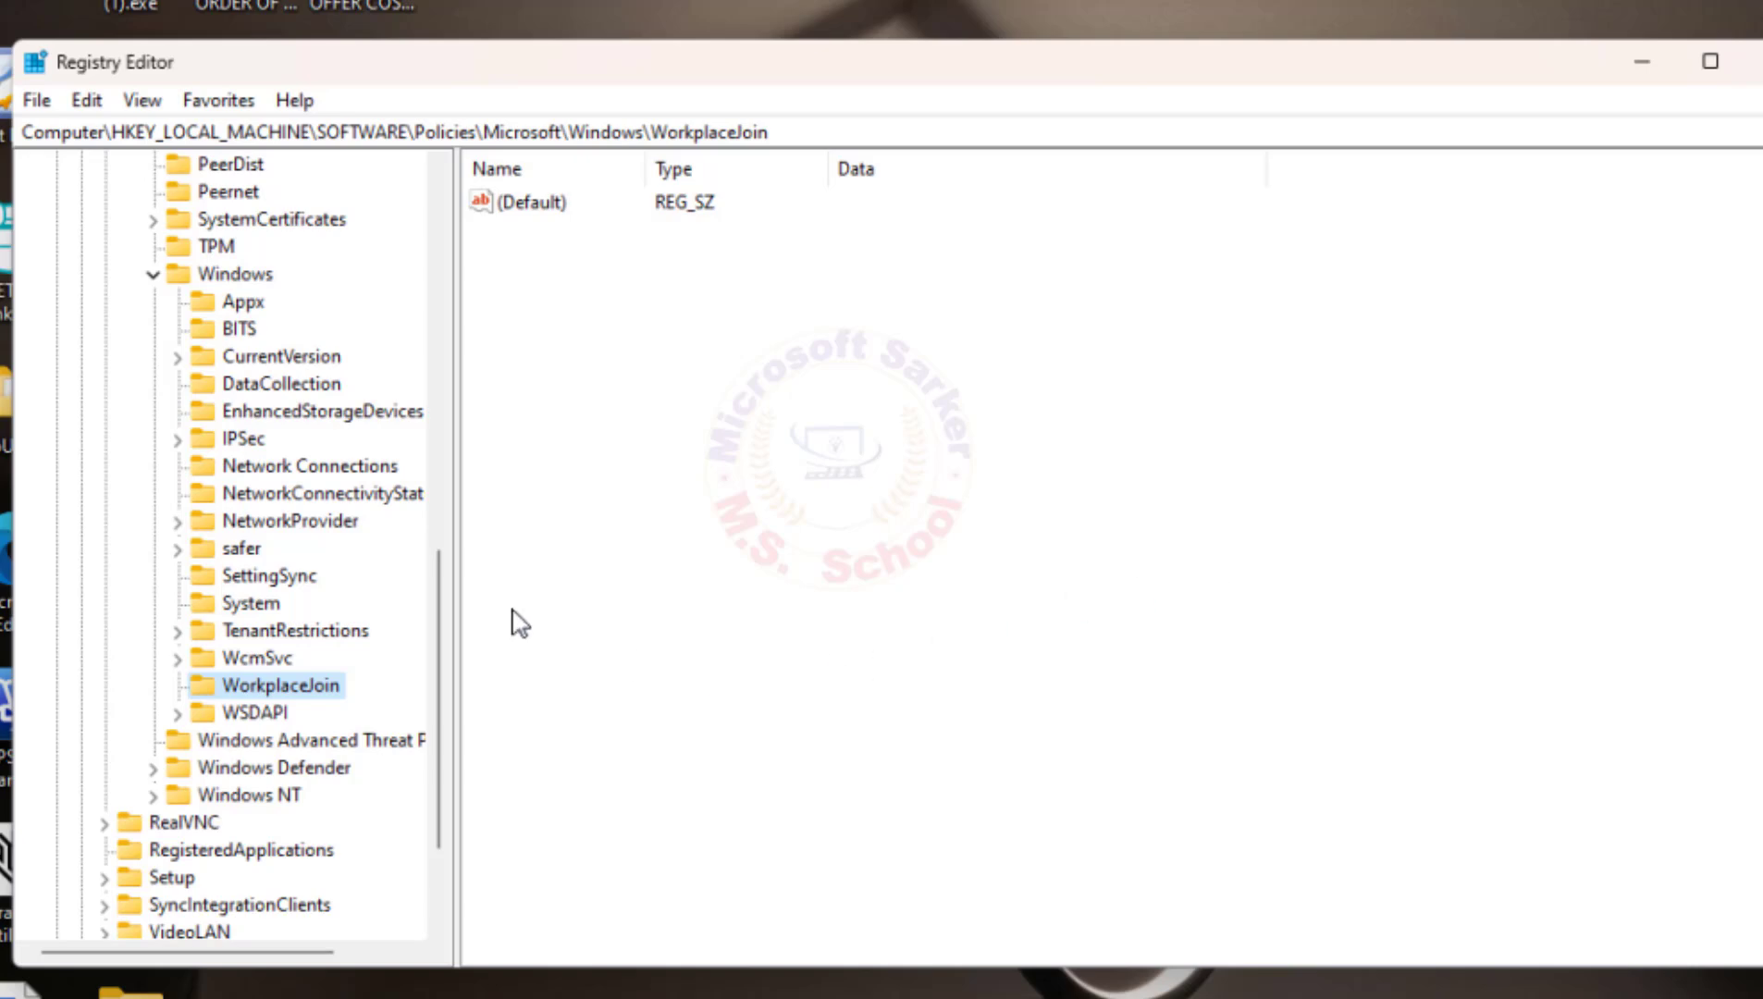
Create a new key named WindowsUpdate under Policies\Microsoft\Windows.
{"action": "right_click", "coordinate": [237, 274]}
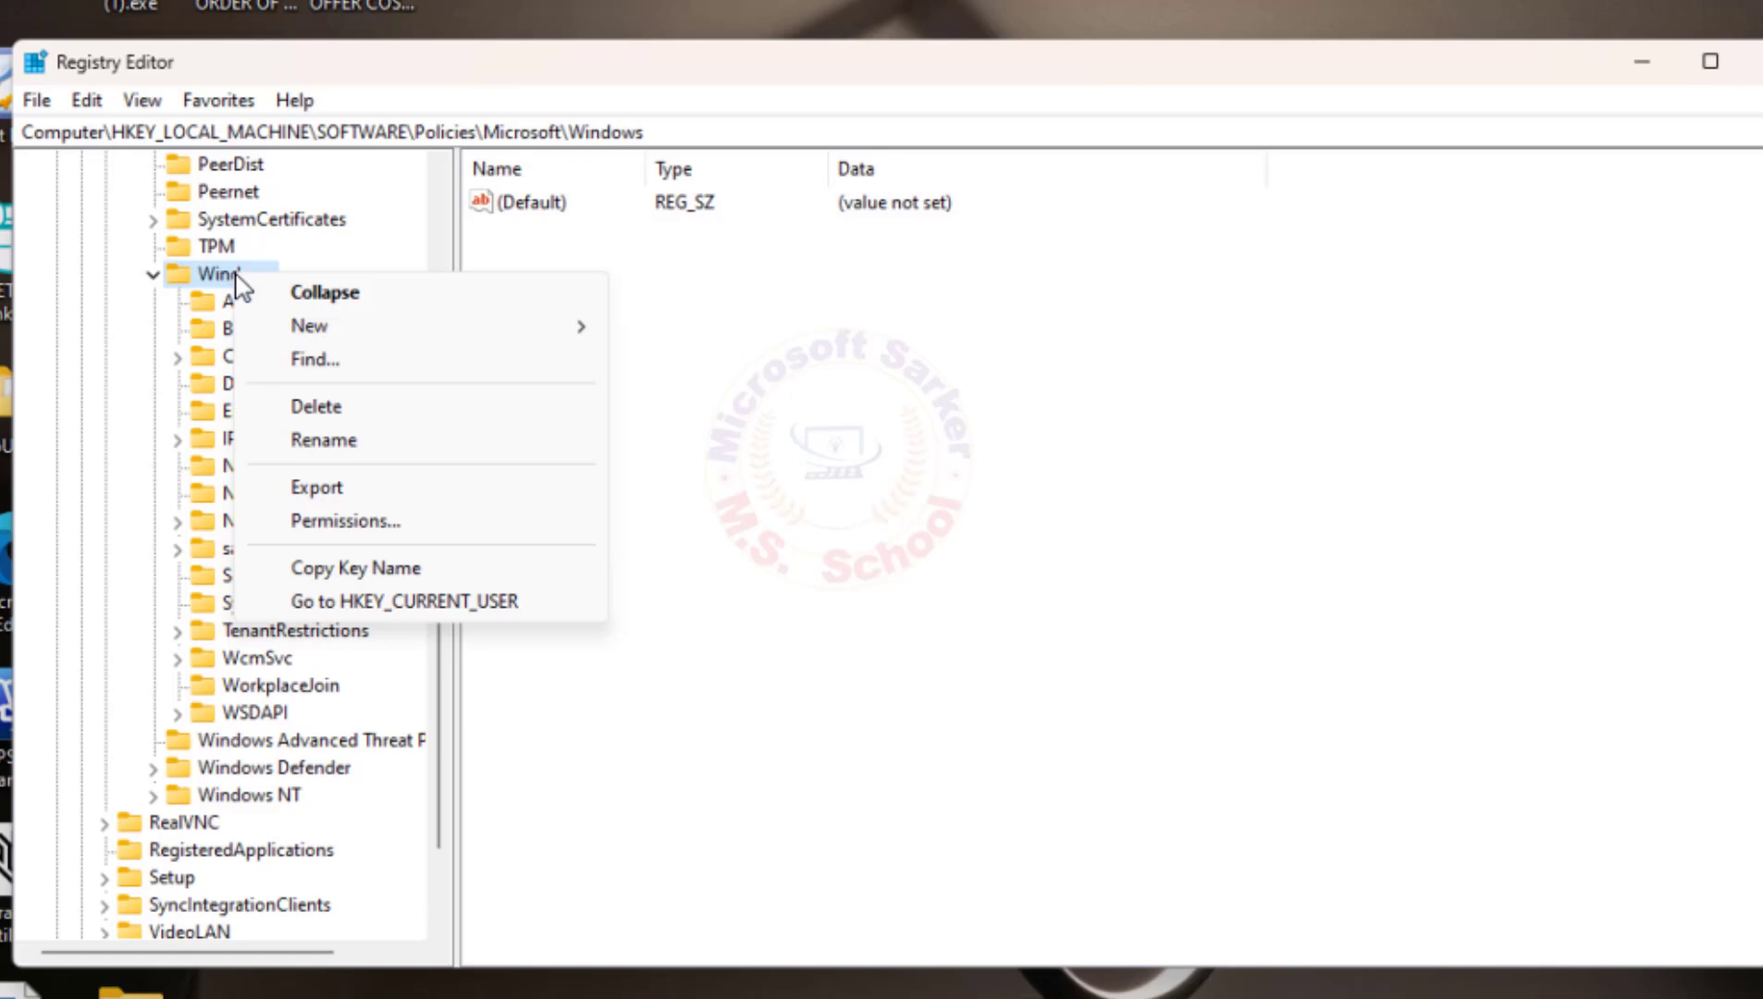
{"action": "mouse_move", "coordinate": [310, 325]}
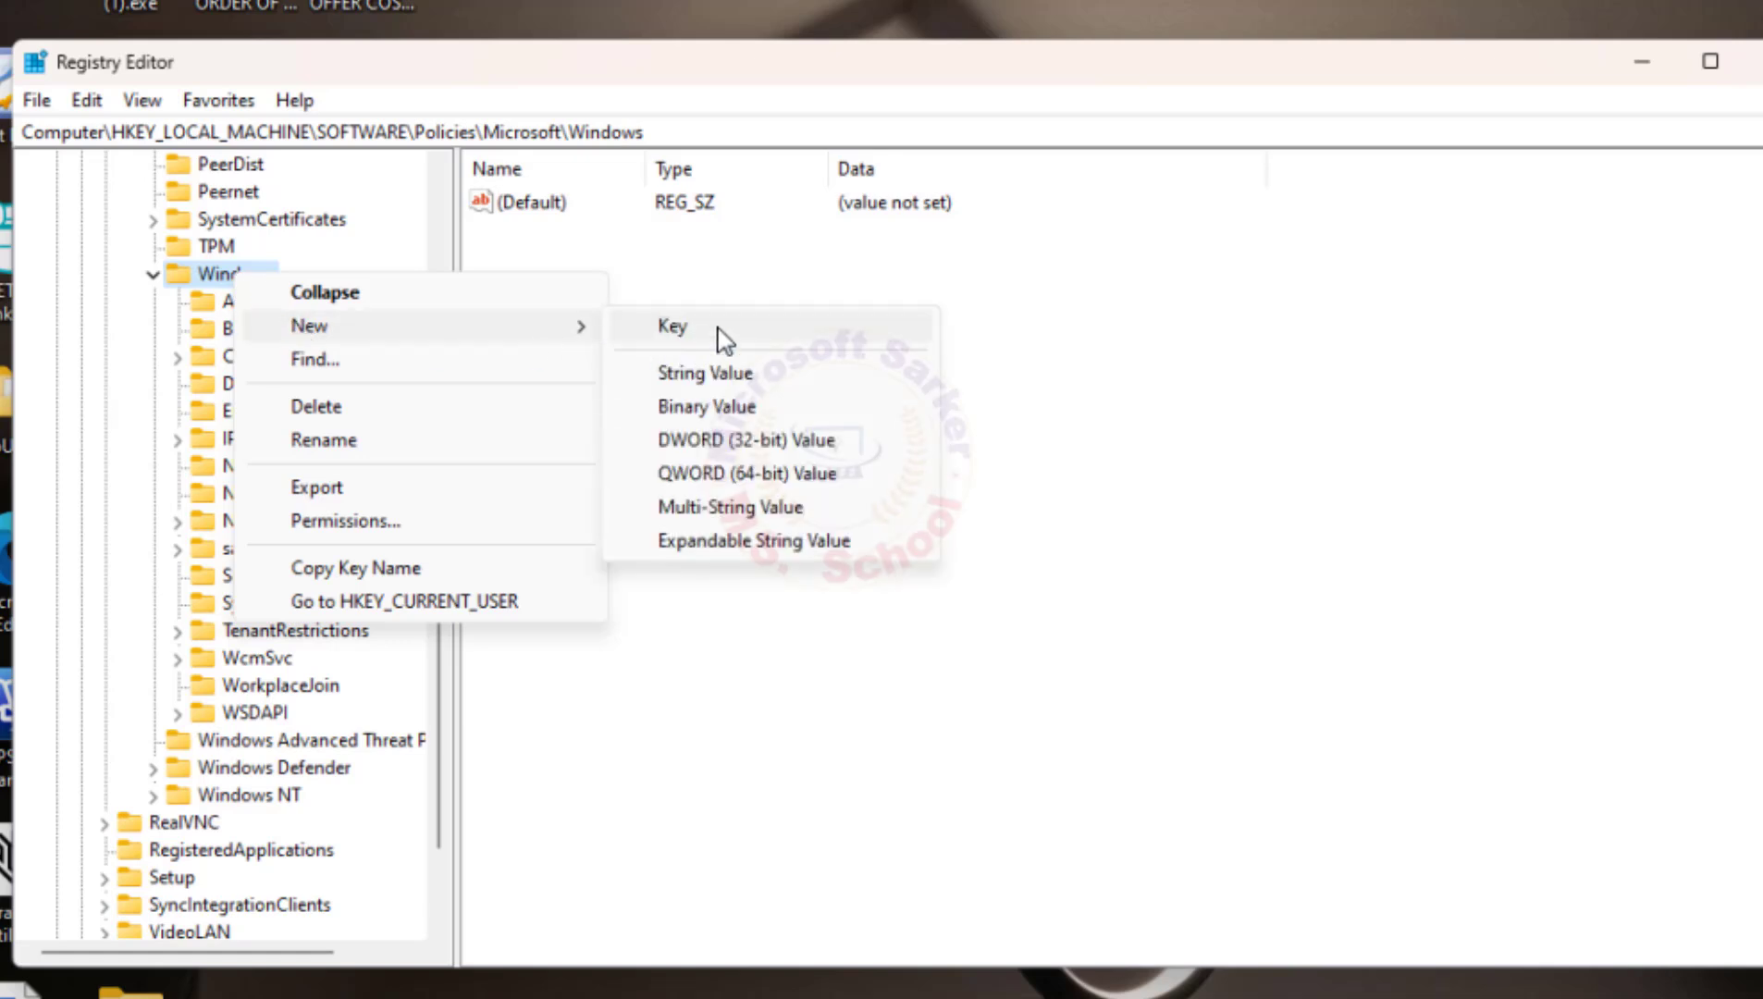
{"action": "left_click", "coordinate": [724, 339]}
{"action": "type", "text": "W"}
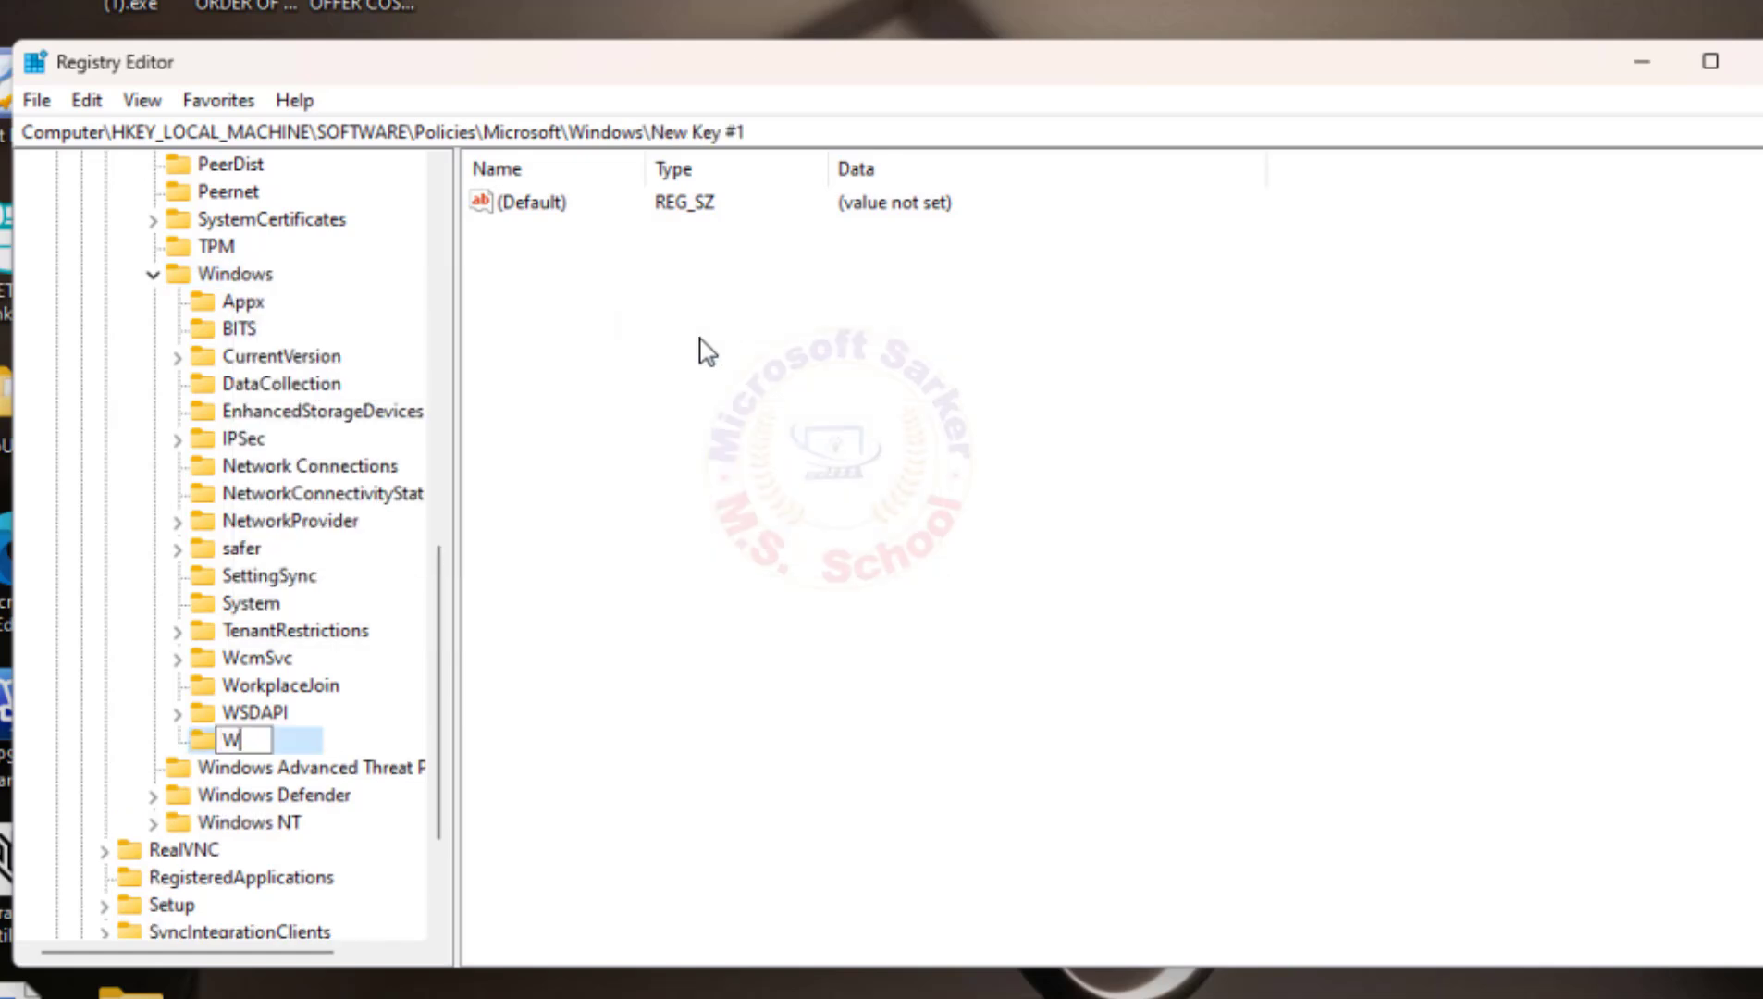
{"action": "type", "text": "indows"}
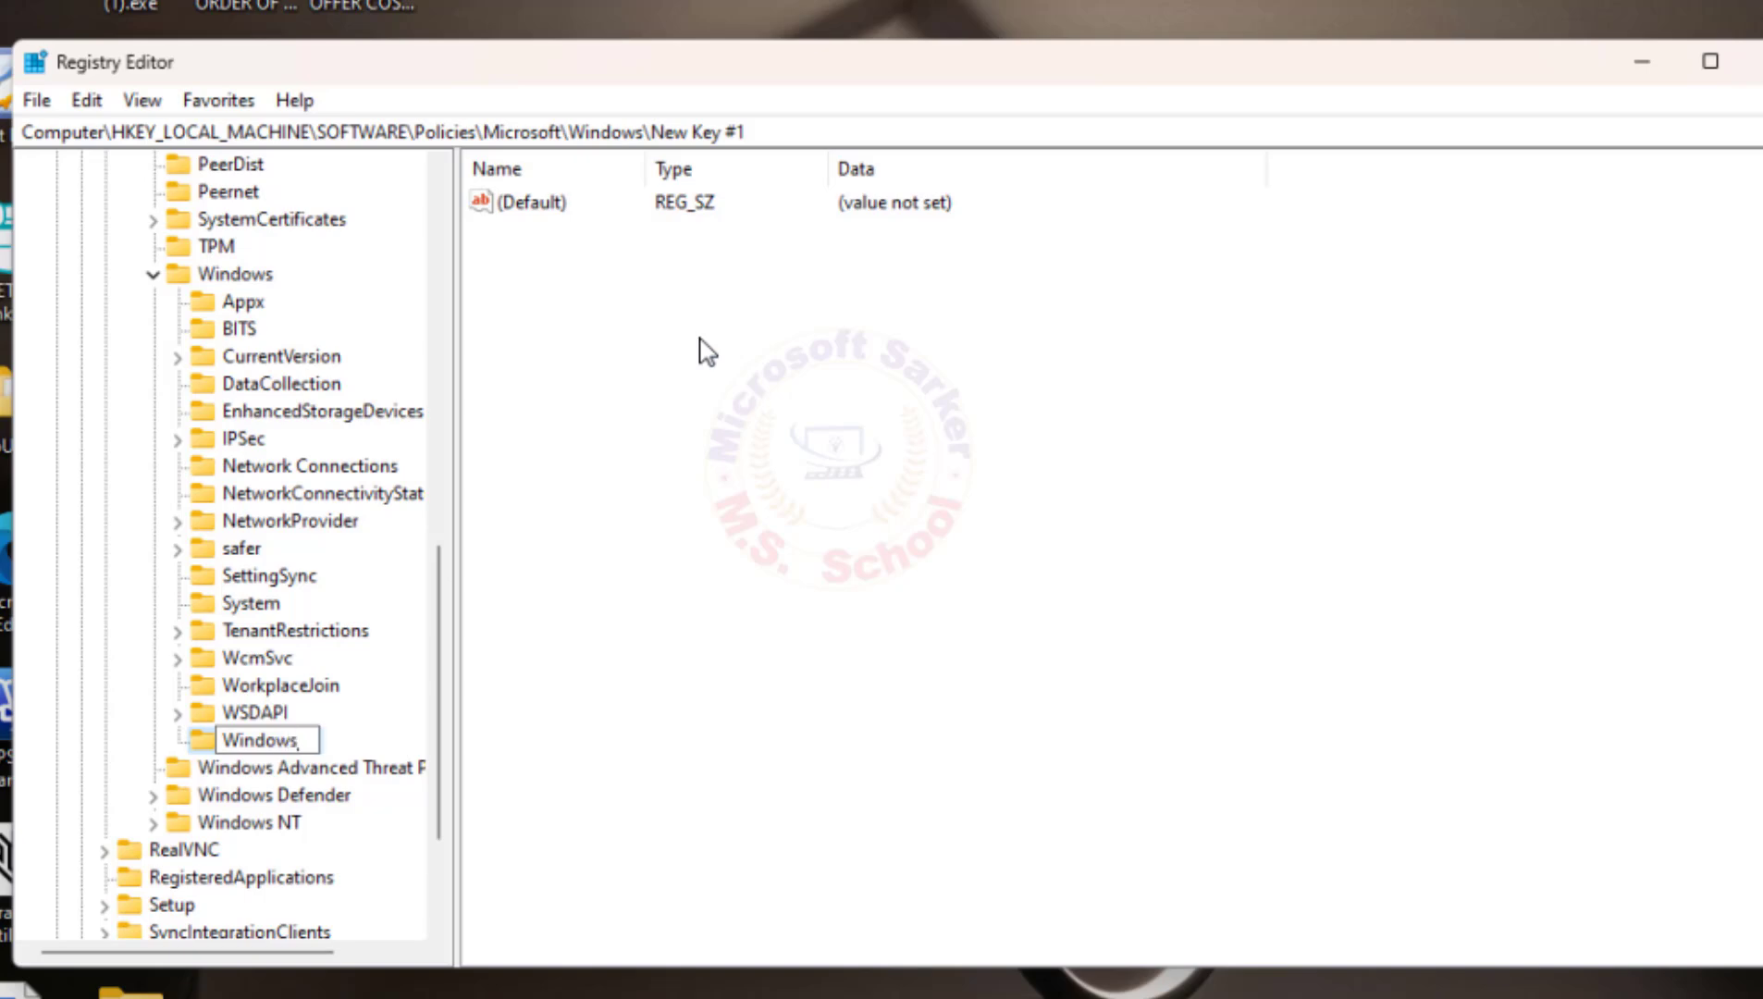
{"action": "type", "text": "Update"}
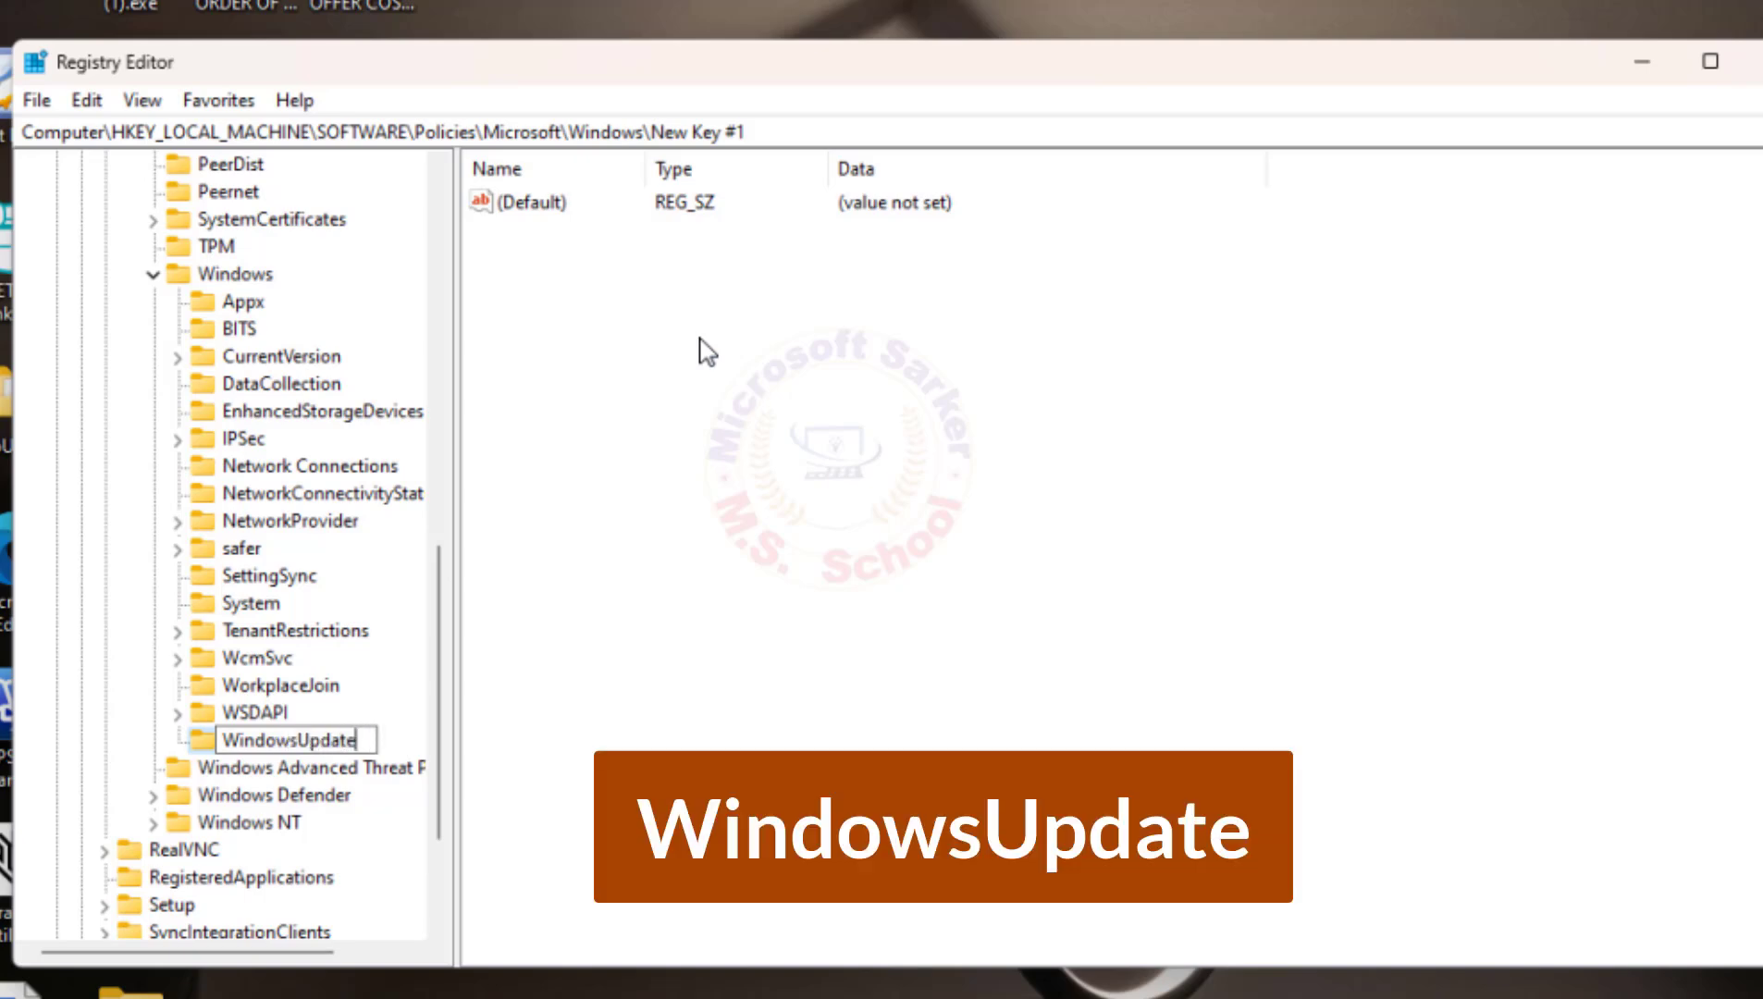
{"action": "key", "text": "Return"}
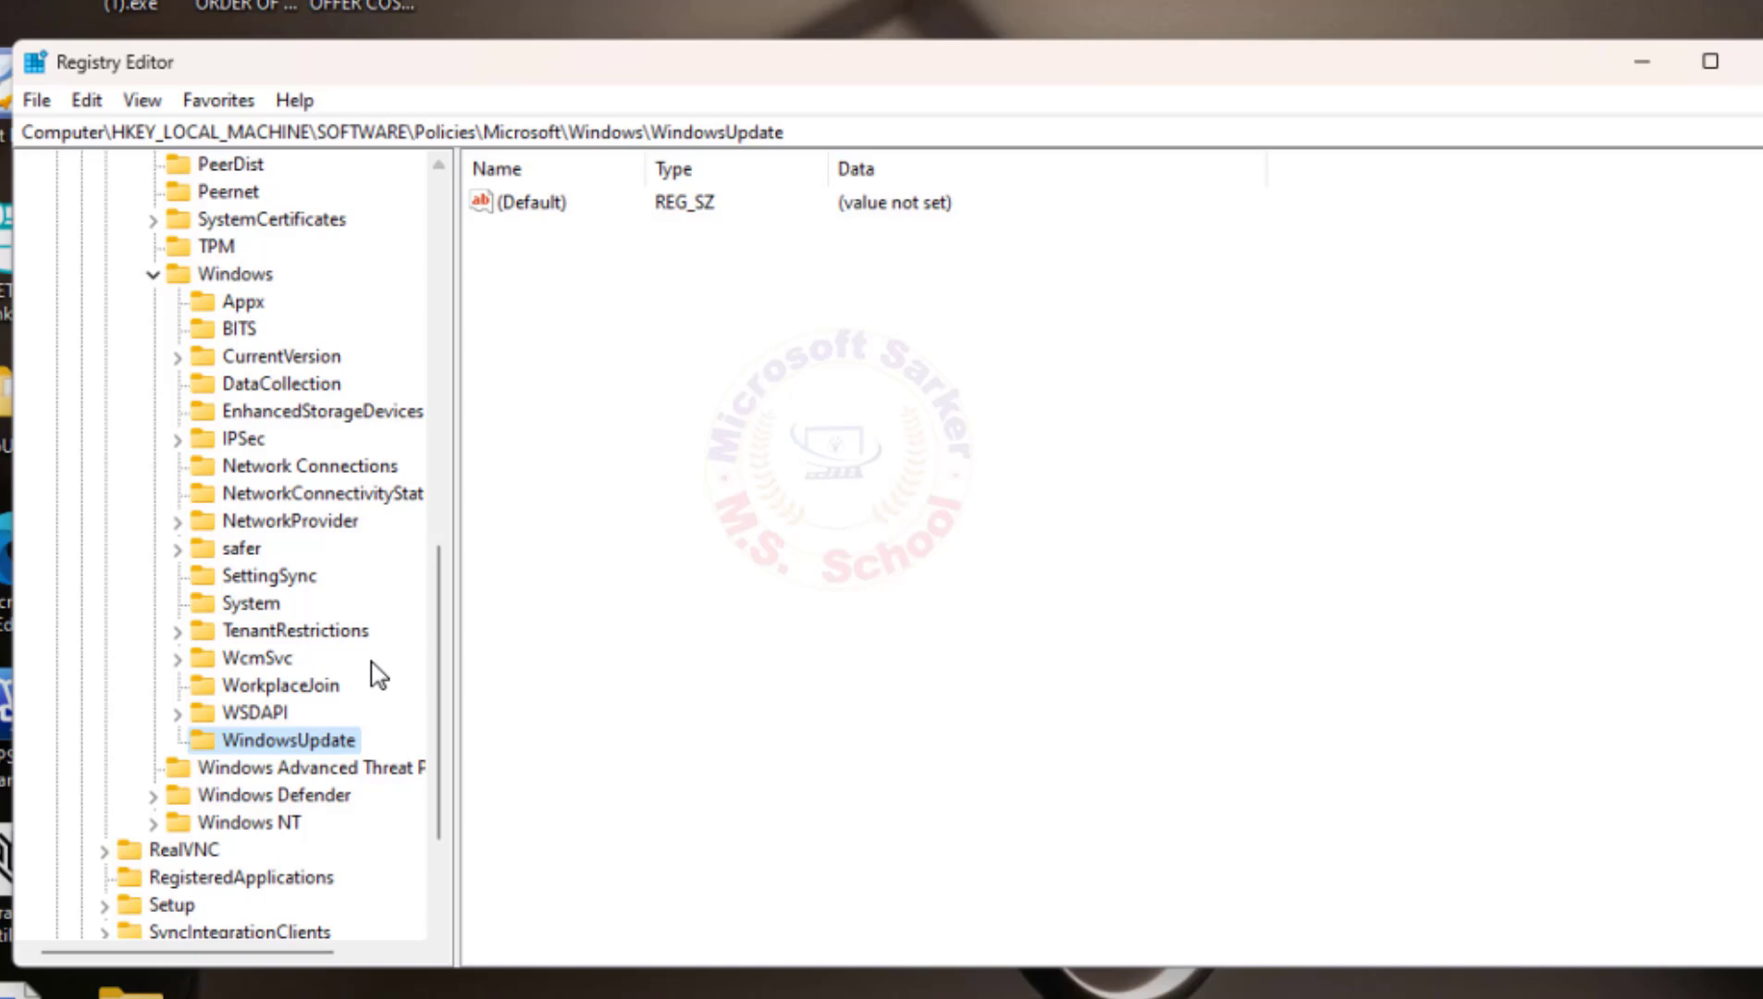
Add a subkey named AU inside the new WindowsUpdate key.
{"action": "right_click", "coordinate": [337, 746]}
{"action": "mouse_move", "coordinate": [408, 789]}
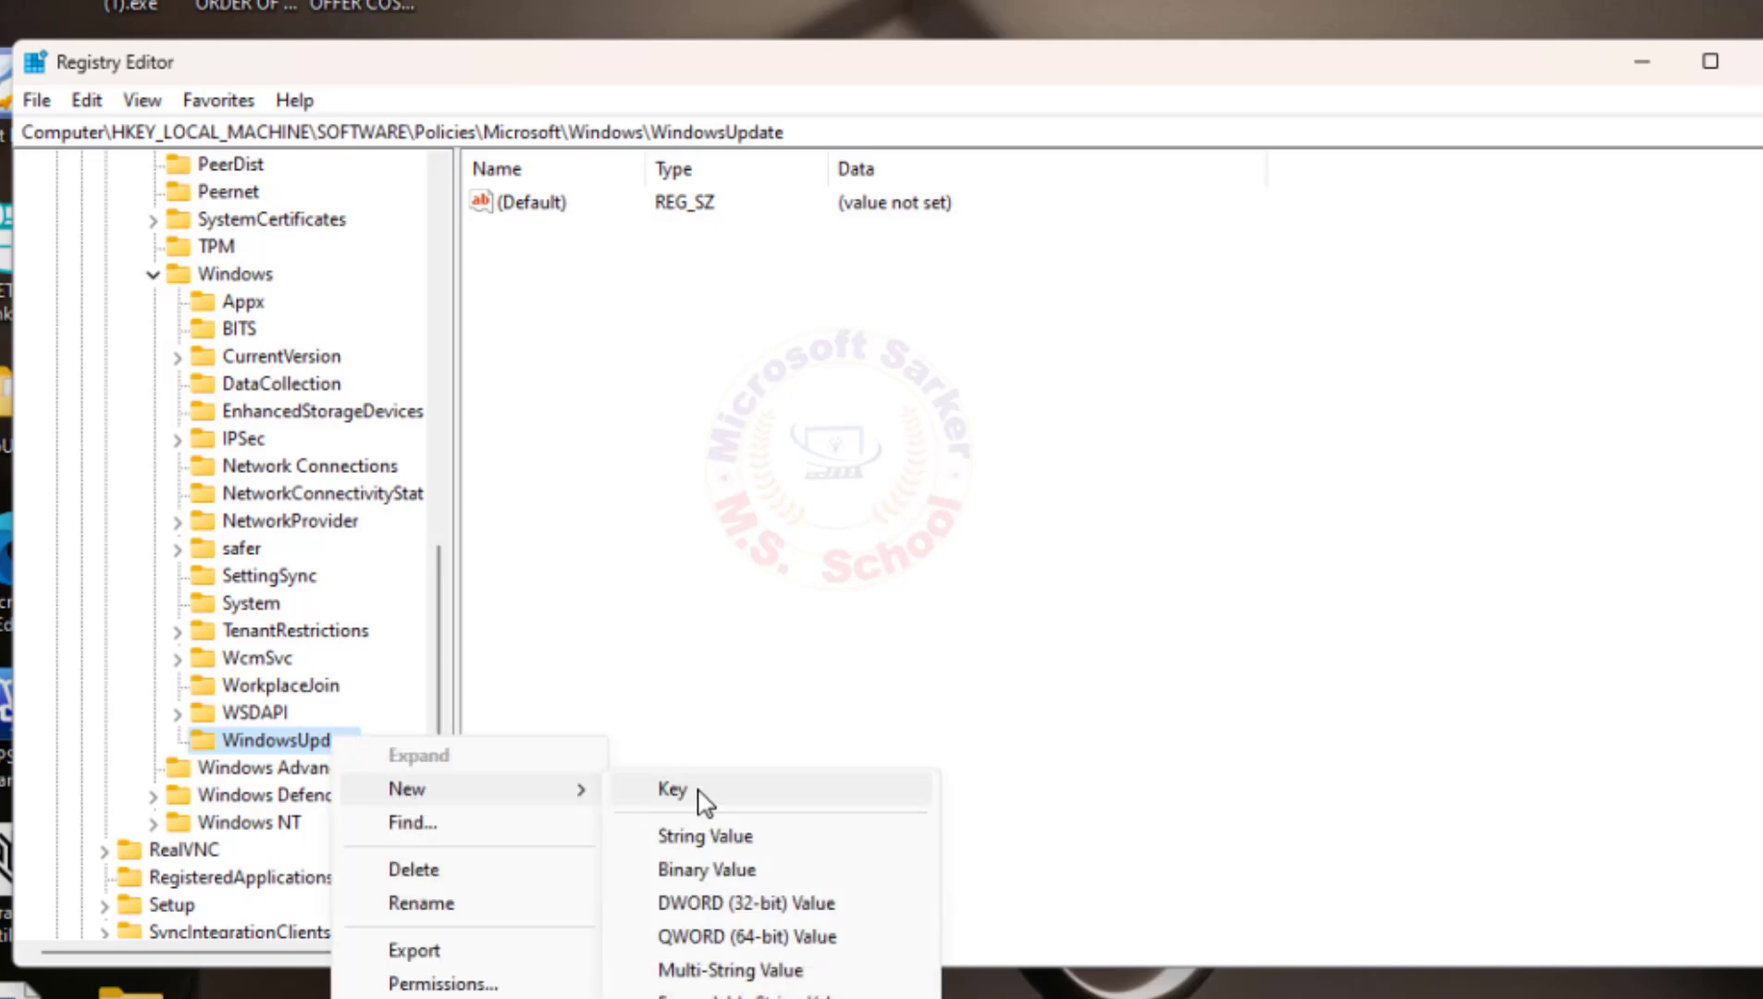
{"action": "left_click", "coordinate": [673, 789]}
{"action": "type", "text": "AU"}
{"action": "key", "text": "Return"}
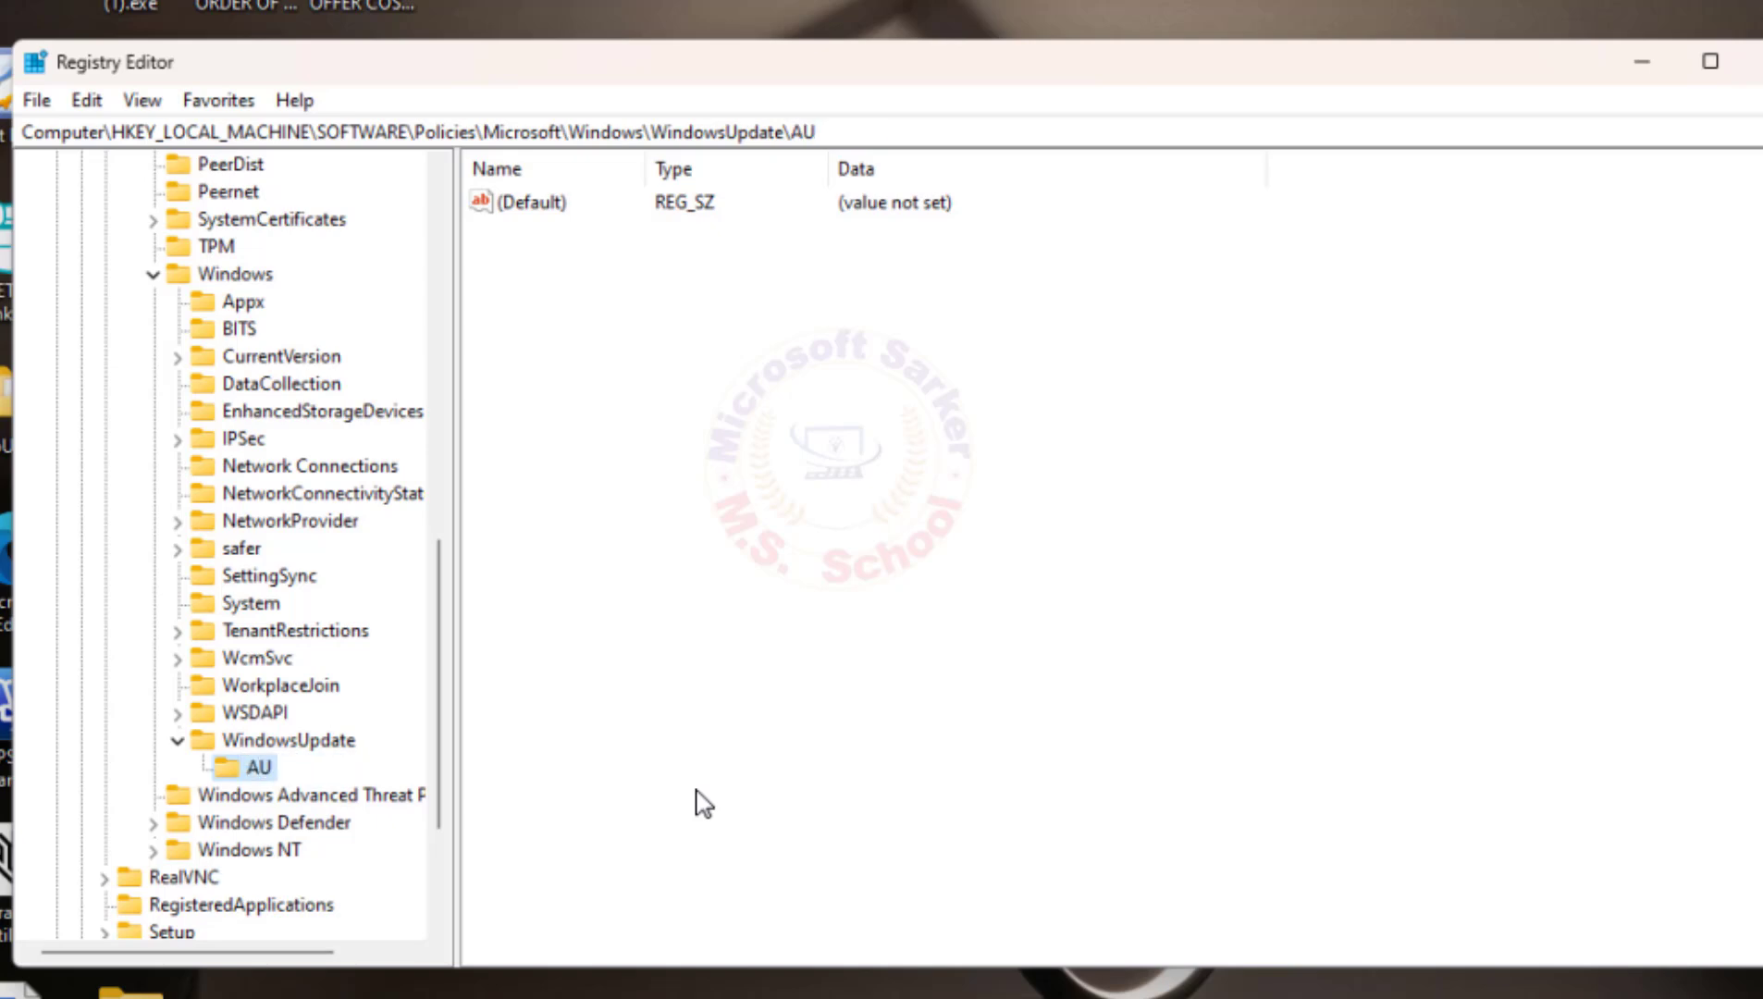
Create a DWORD (32-bit) value named NoAutoUpdate in the AU key.
{"action": "right_click", "coordinate": [535, 338]}
{"action": "mouse_move", "coordinate": [603, 344]}
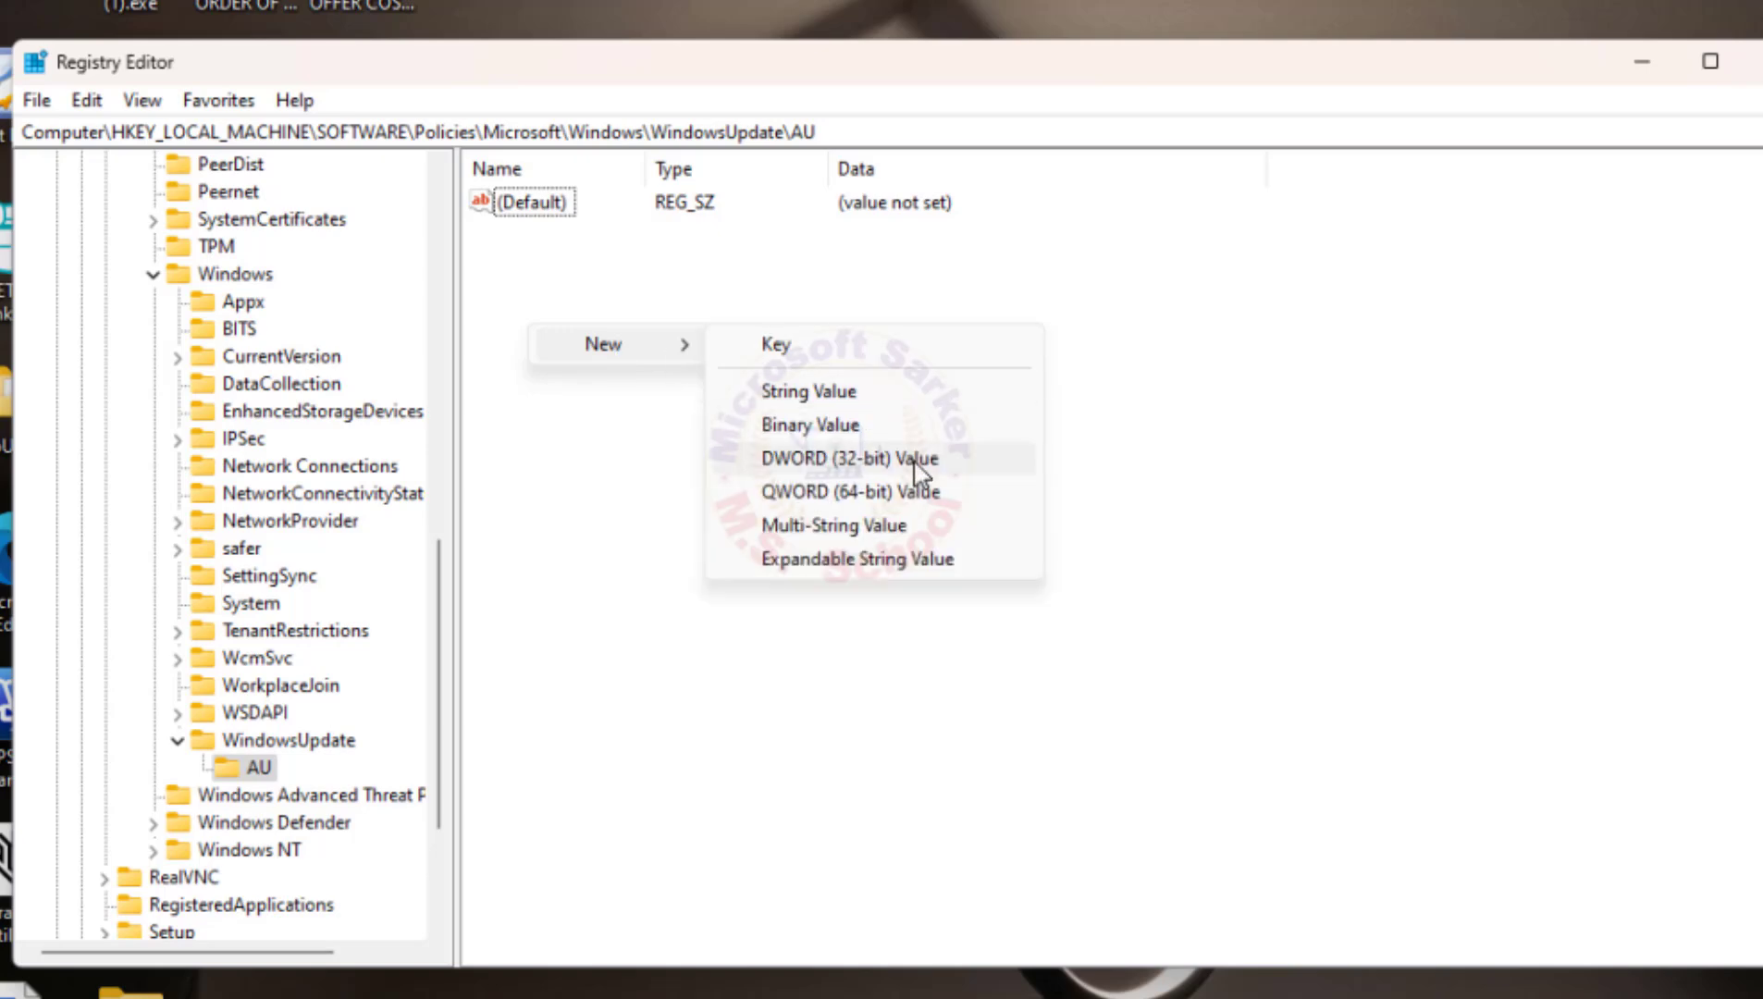
{"action": "left_click", "coordinate": [920, 459]}
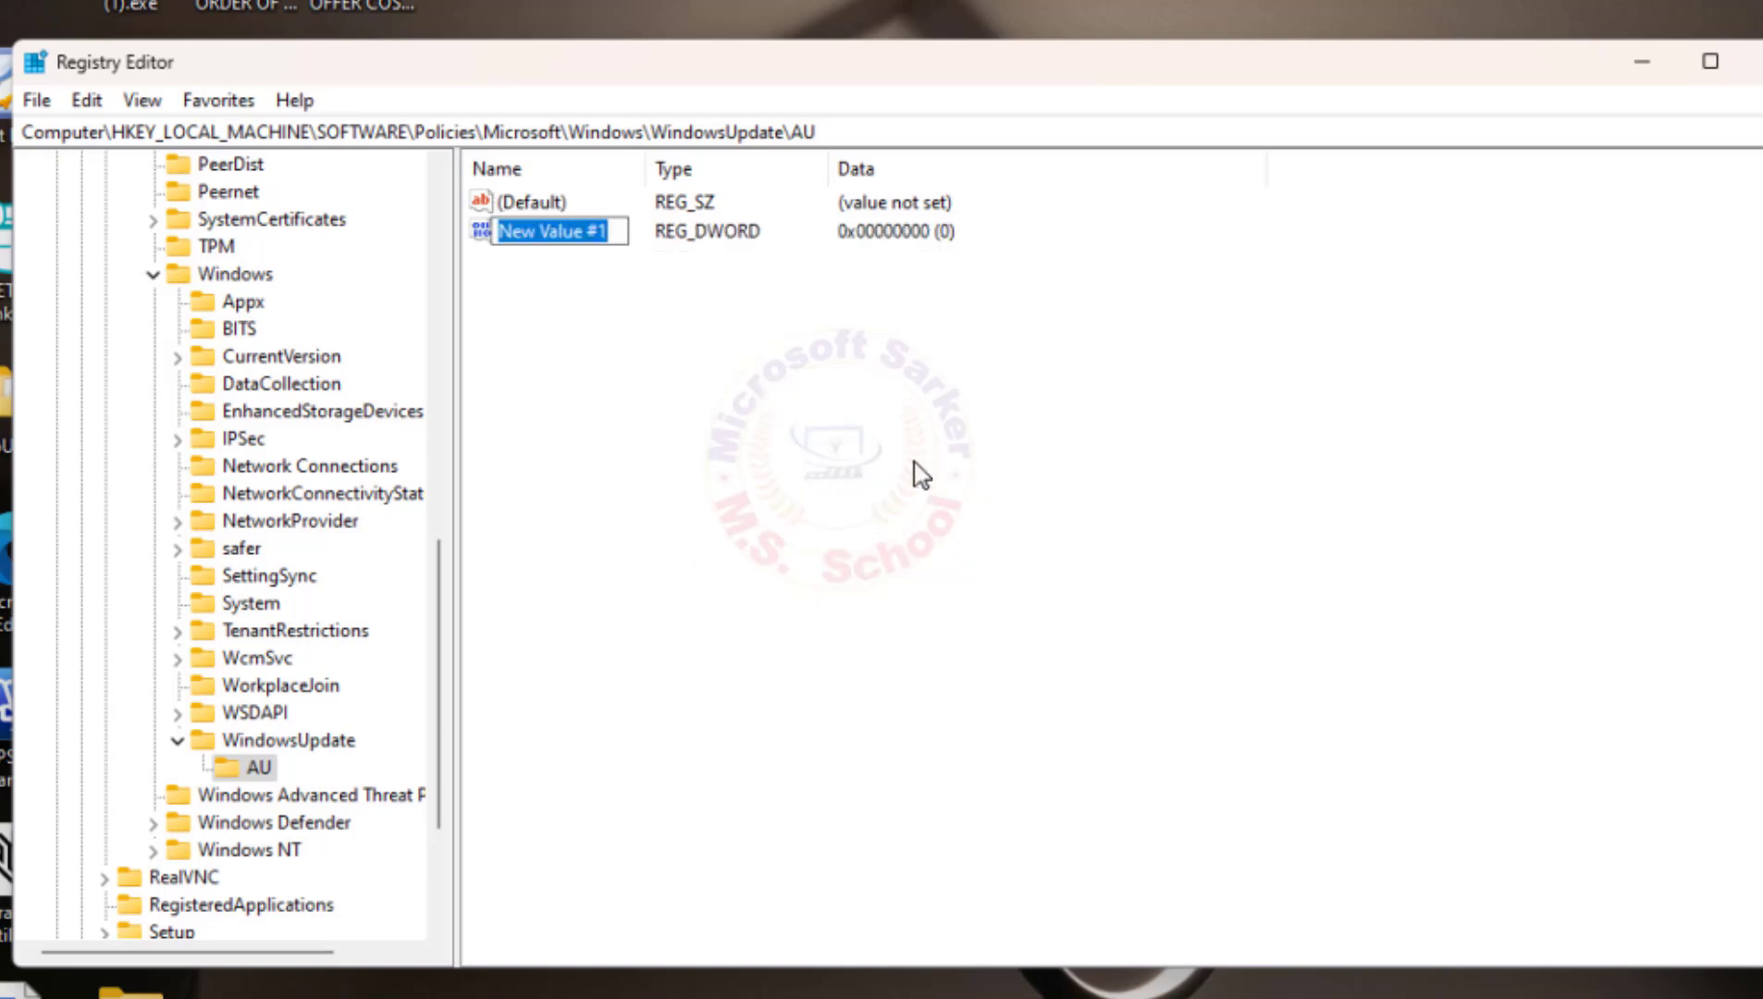
{"action": "type", "text": "NoA"}
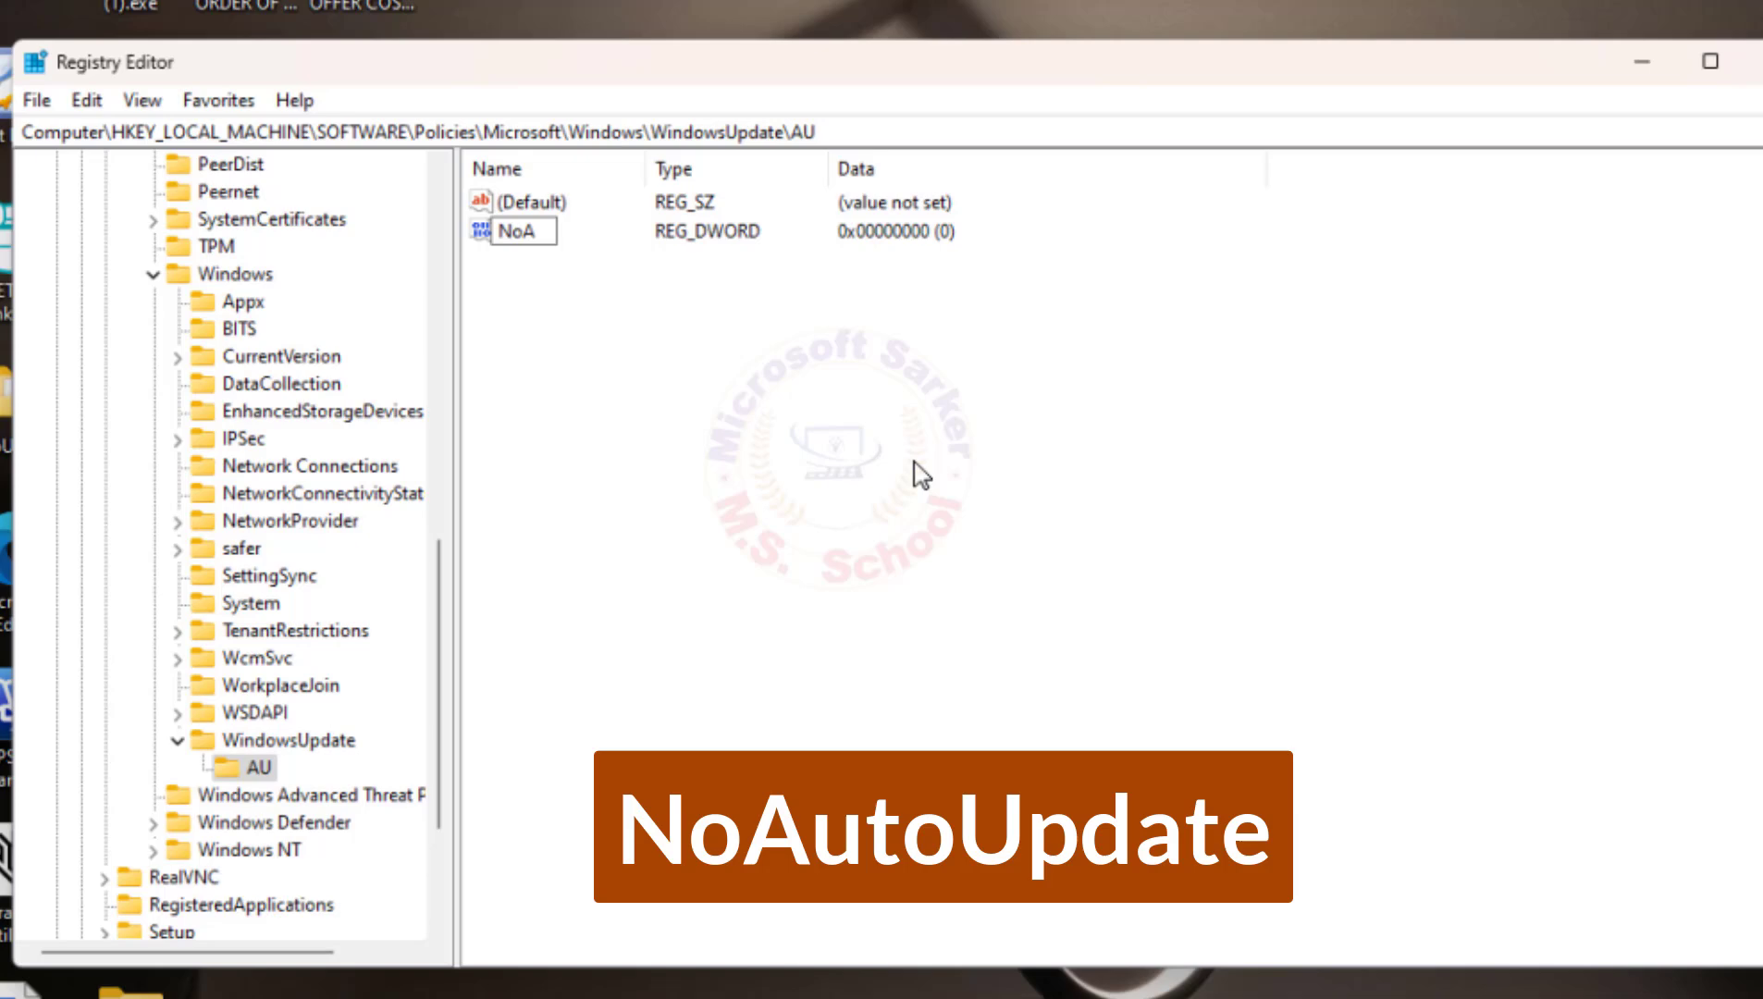
{"action": "type", "text": "utoUpda"}
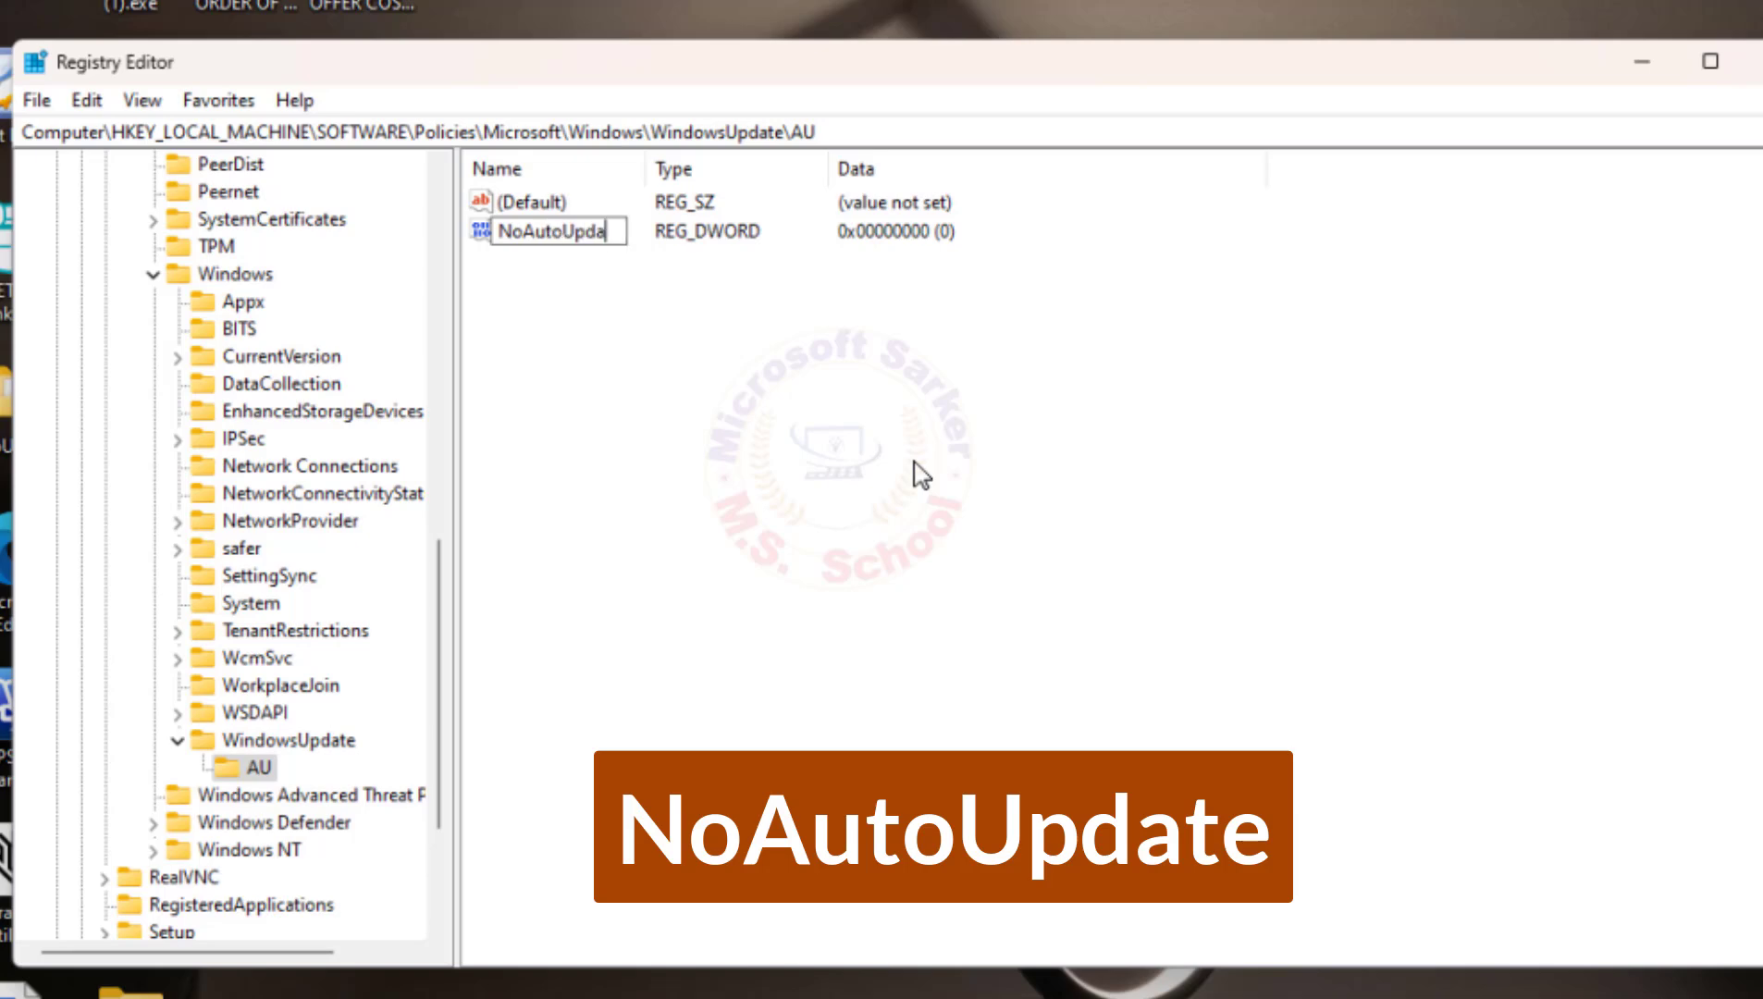
{"action": "type", "text": "te"}
{"action": "key", "text": "Return"}
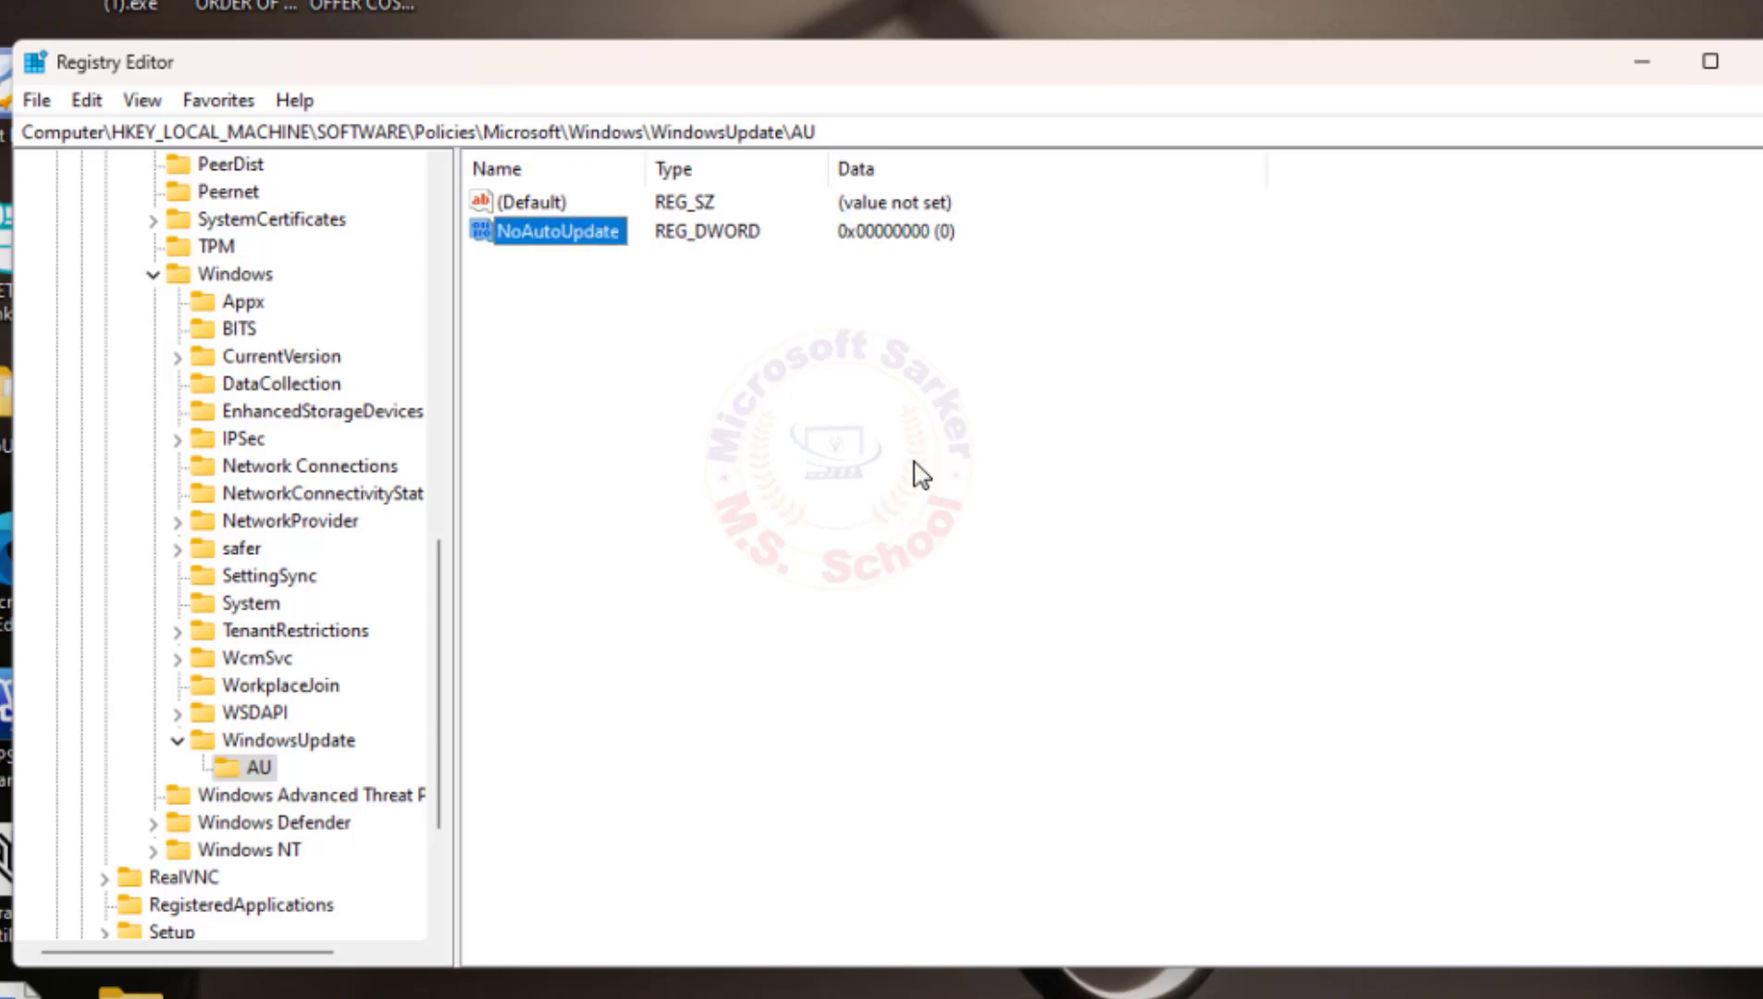
Set NoAutoUpdate's data to 1, close Registry Editor, and bring up the Start menu.
{"action": "right_click", "coordinate": [582, 246]}
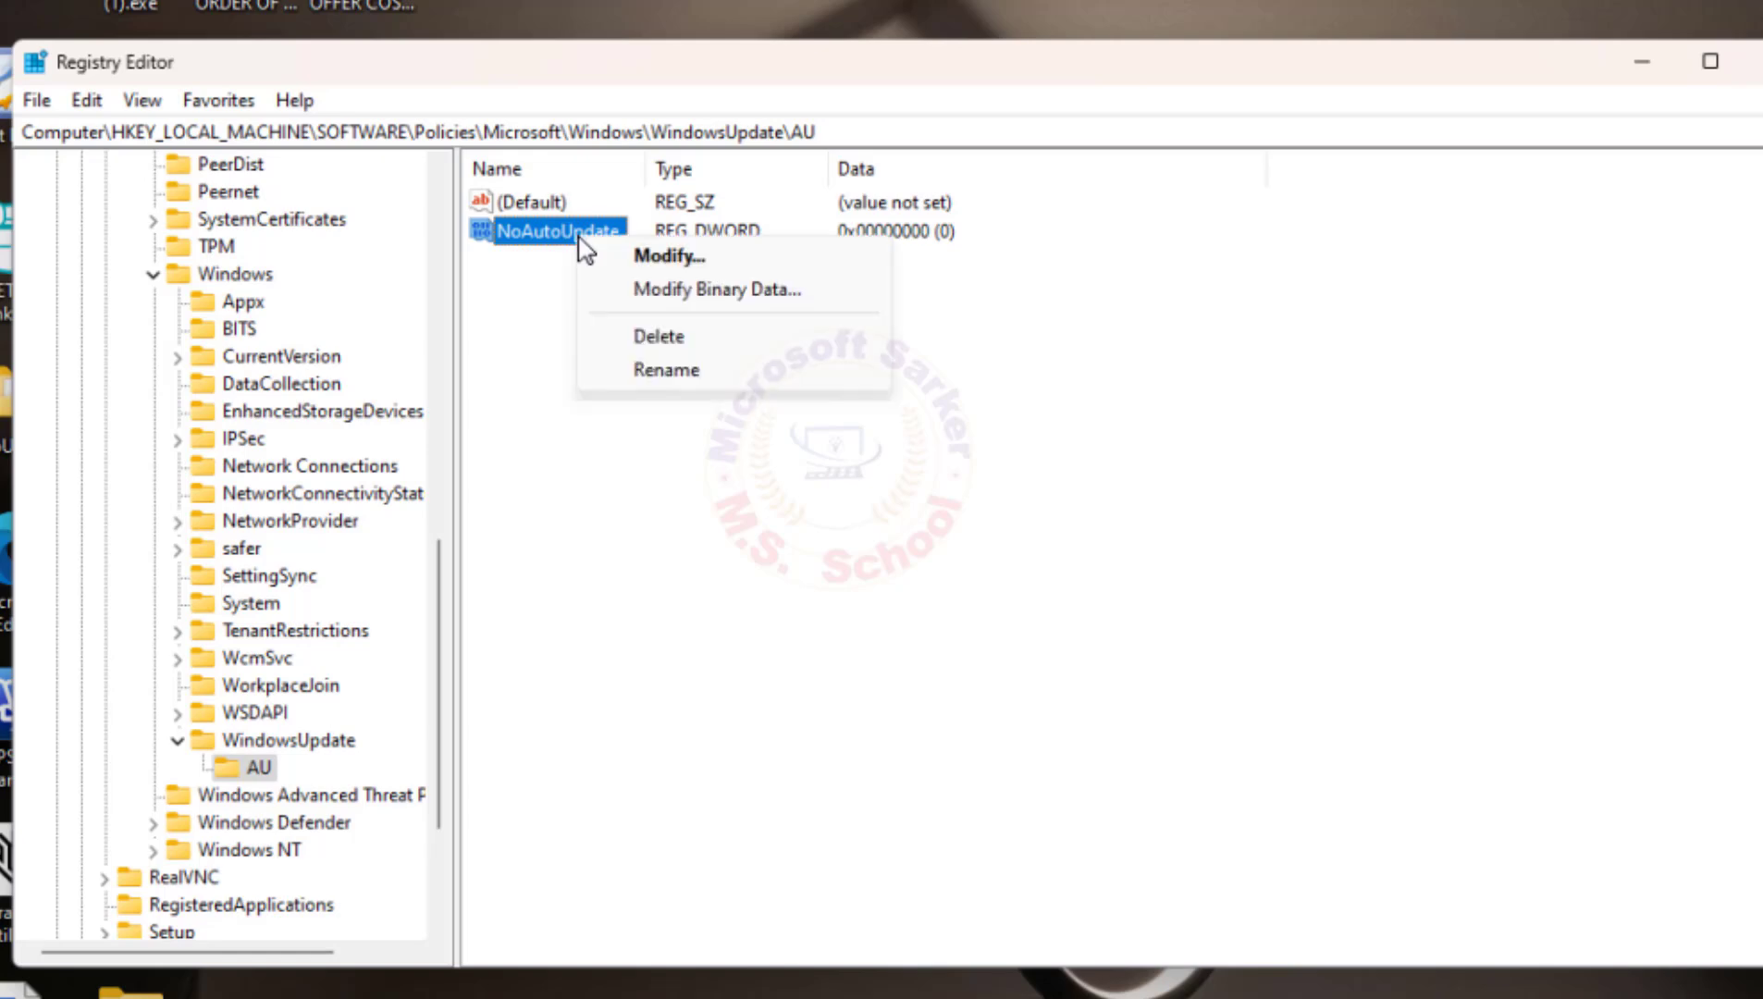
{"action": "left_click", "coordinate": [659, 265]}
{"action": "type", "text": "1"}
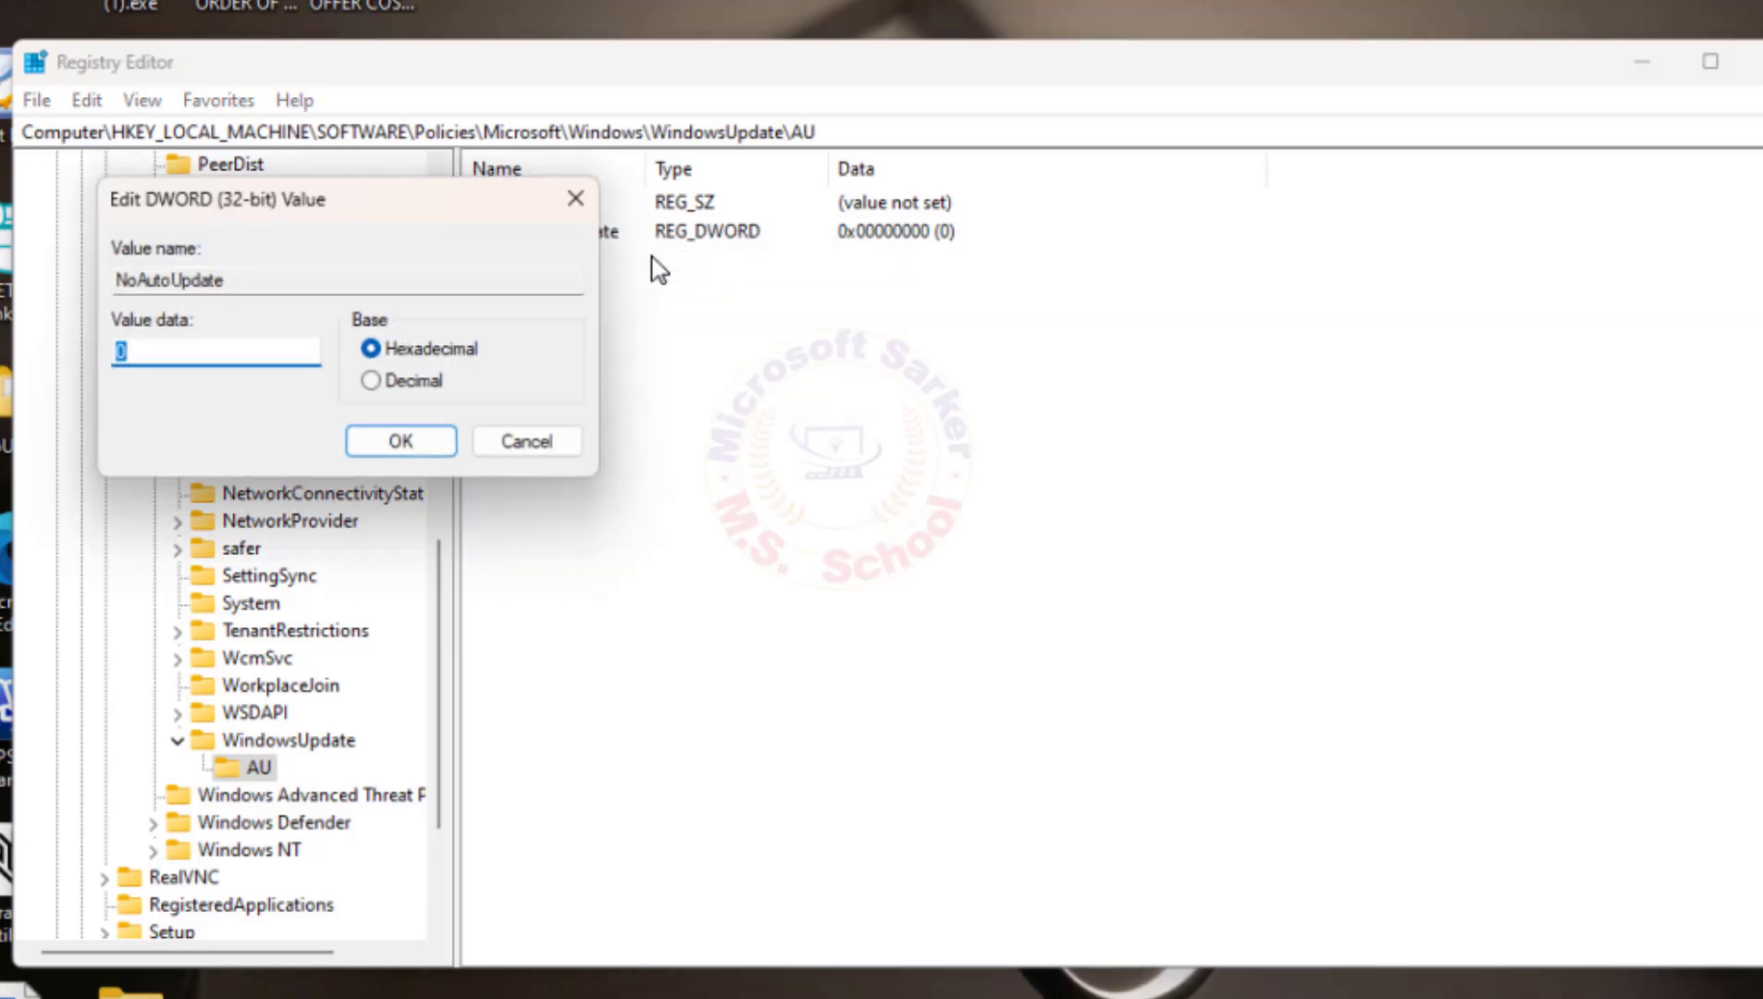
{"action": "left_click", "coordinate": [404, 444]}
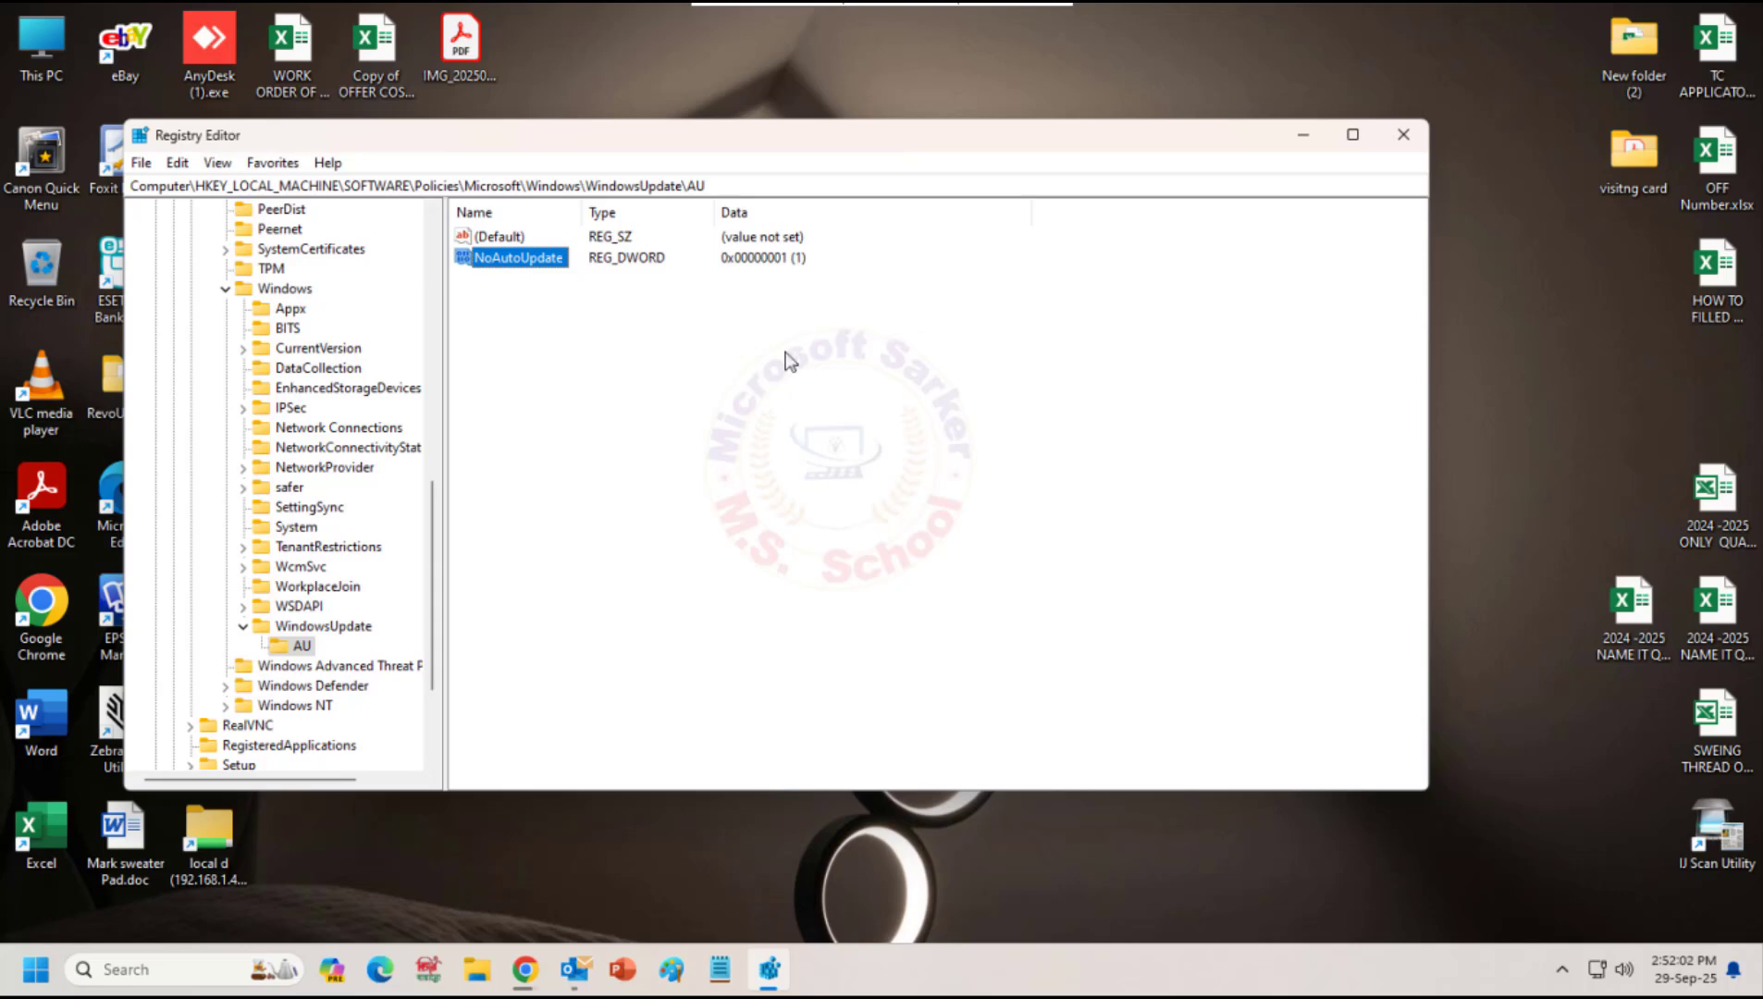
{"action": "left_click", "coordinate": [1402, 134]}
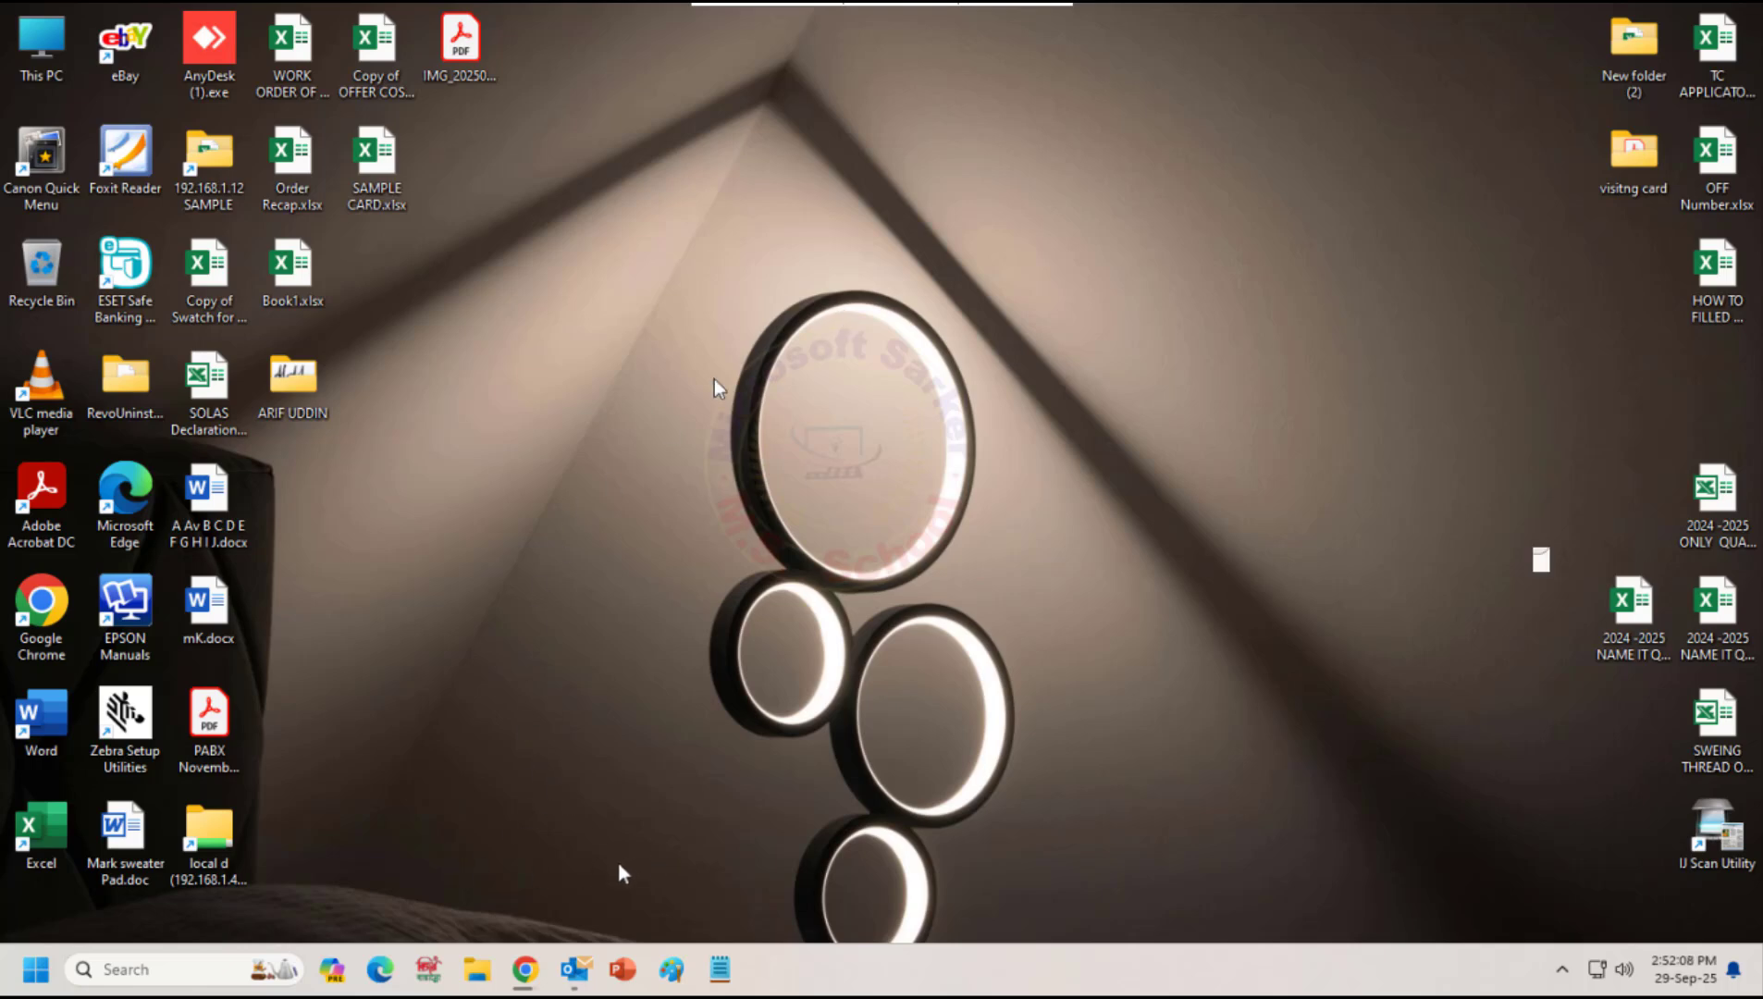
{"action": "key", "text": "super"}
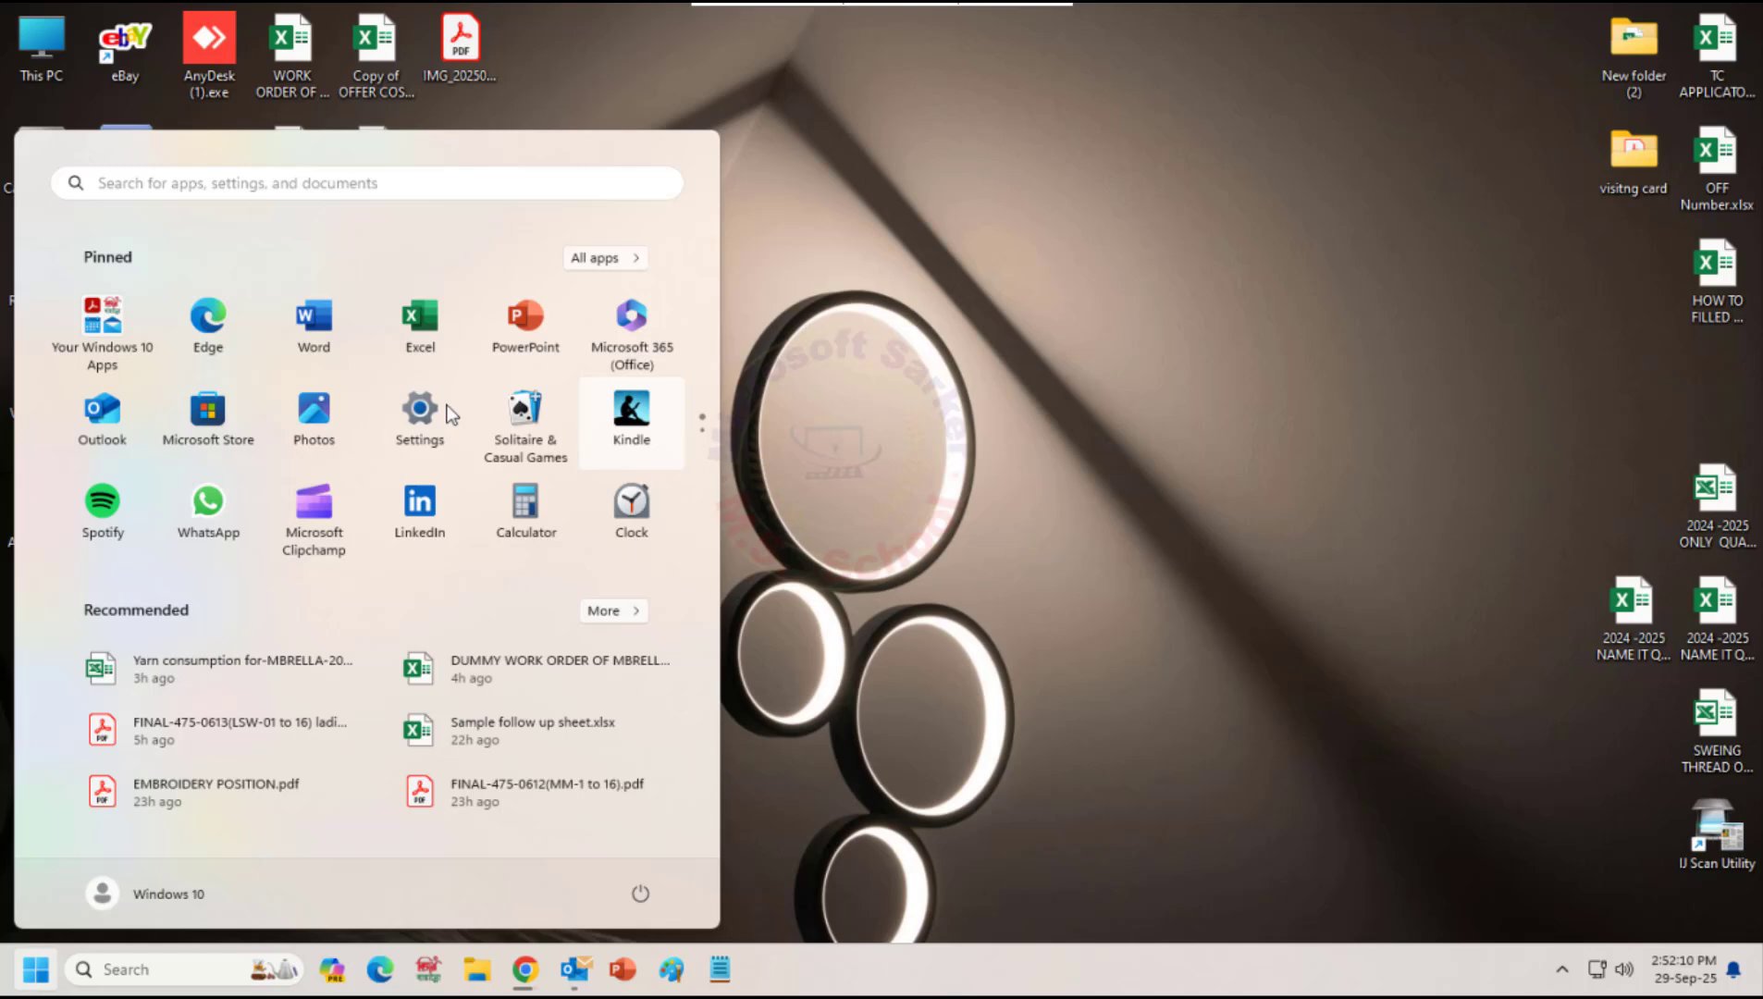
Launch Settings maximized and go to Windows Update's Advanced options page.
{"action": "left_click", "coordinate": [418, 413]}
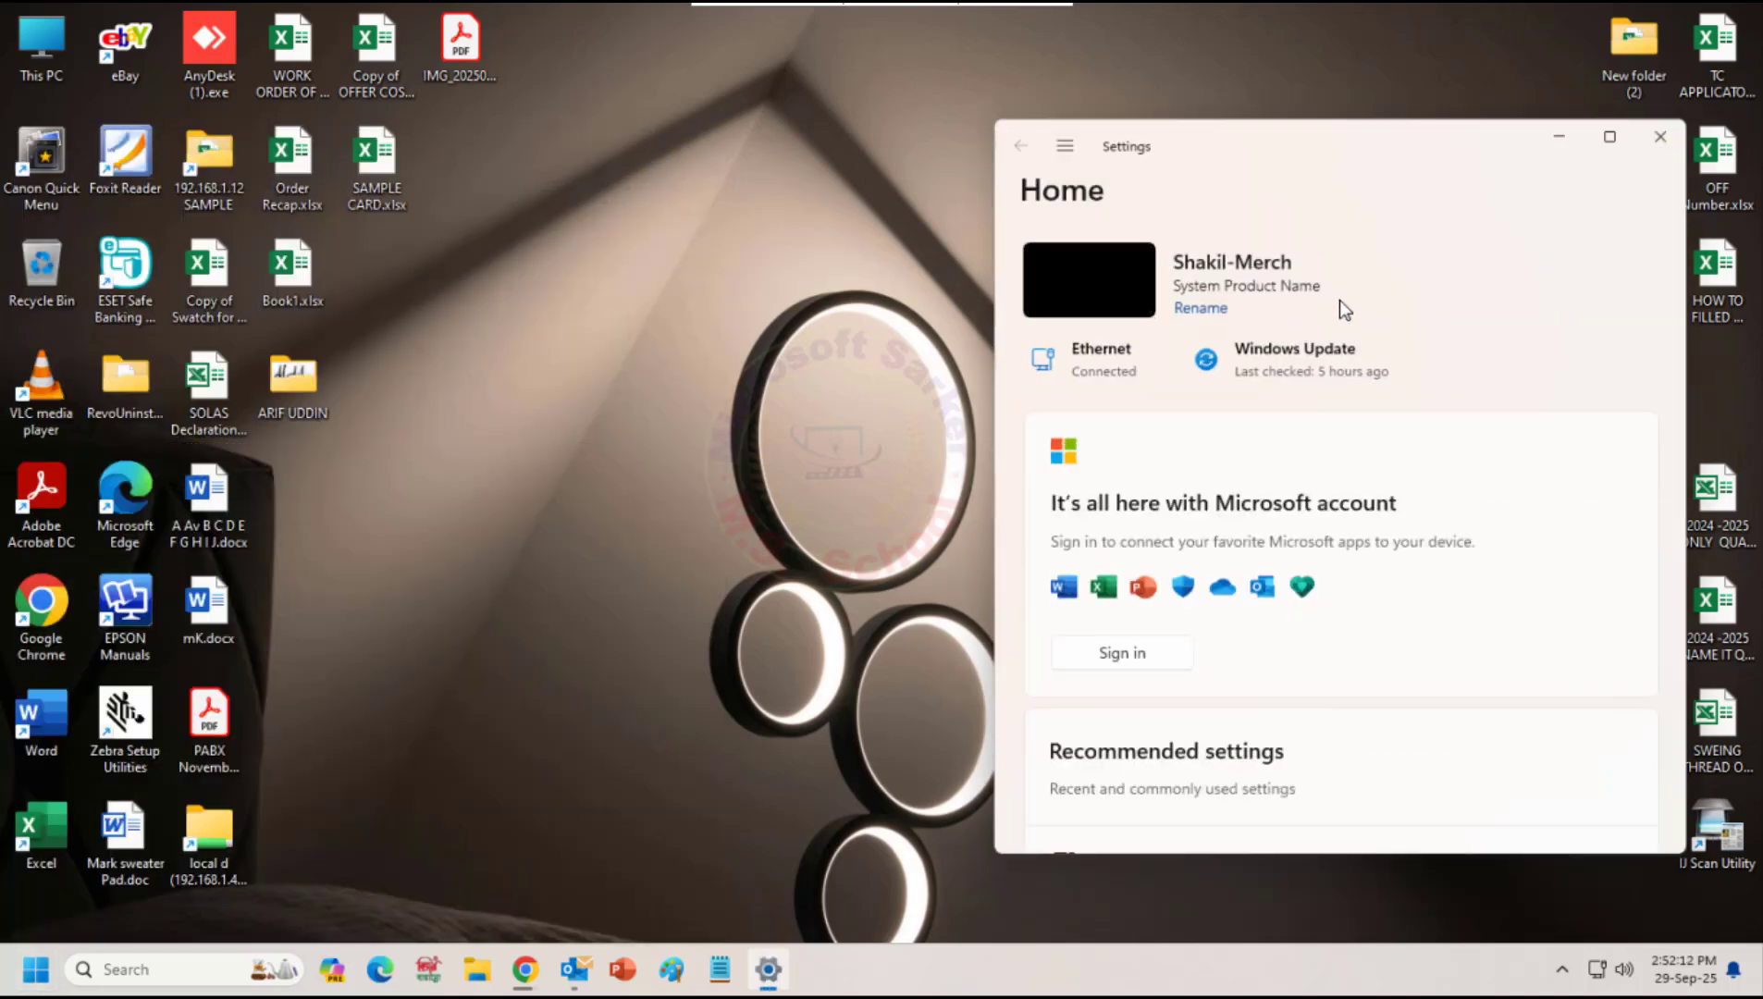
{"action": "left_click", "coordinate": [1611, 139]}
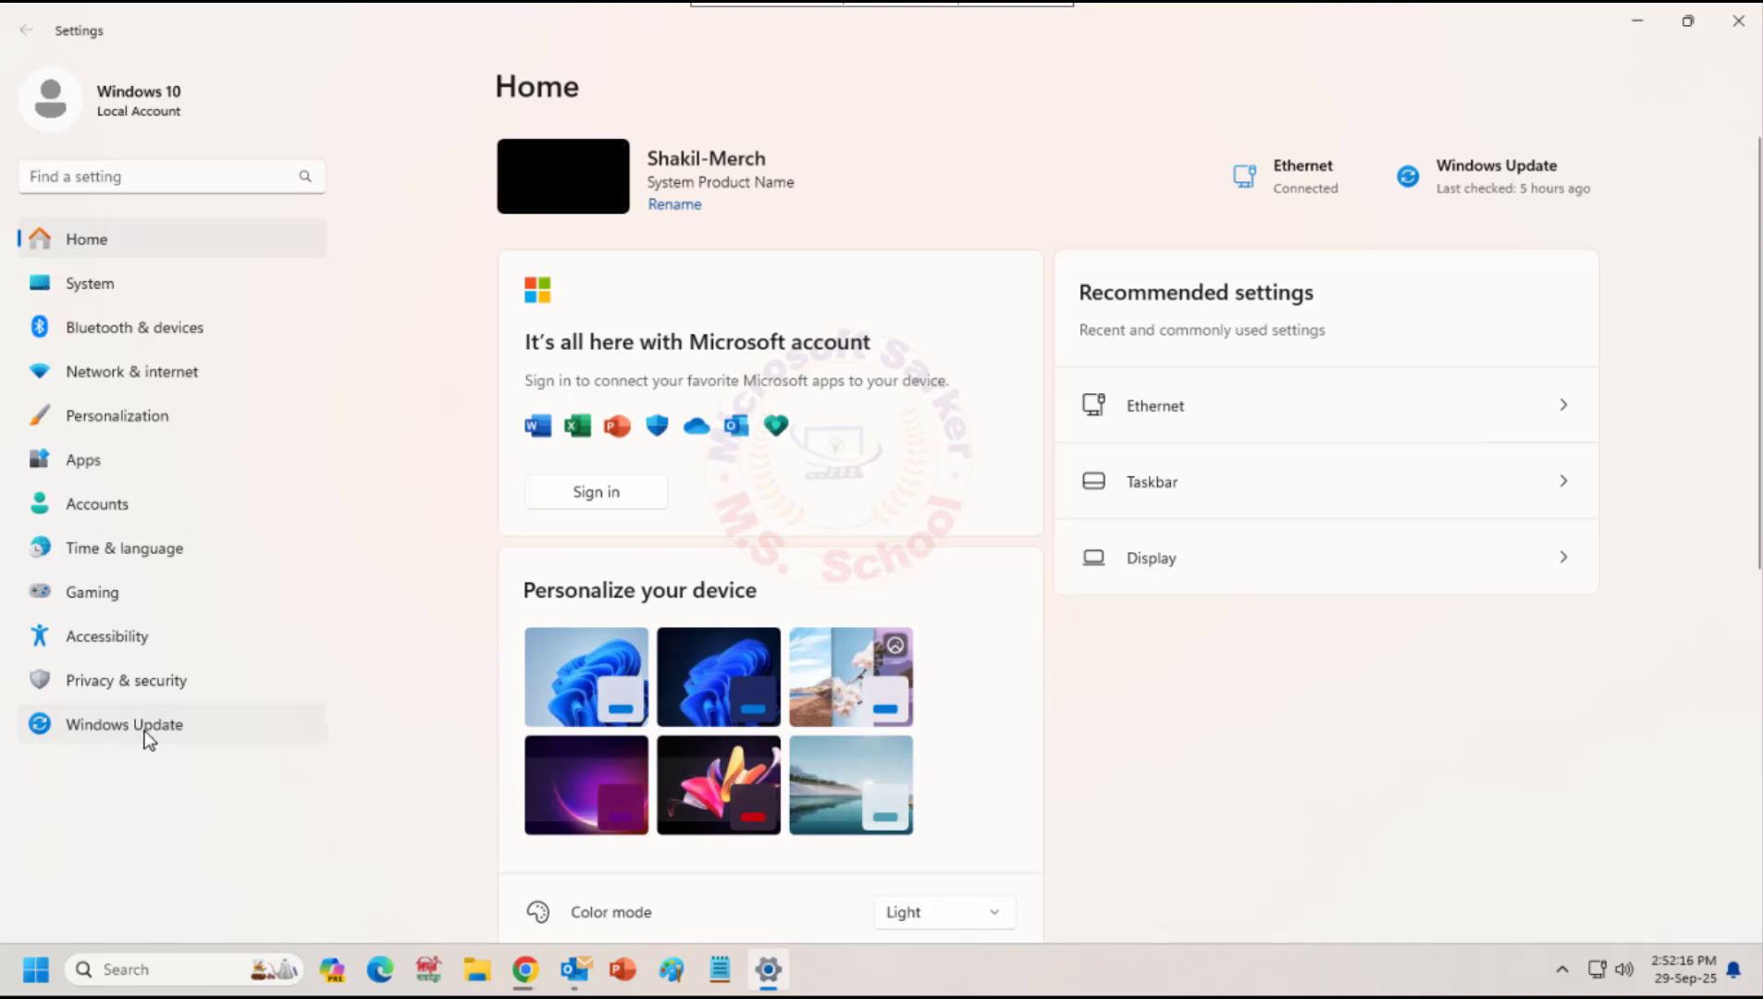
{"action": "left_click", "coordinate": [145, 727]}
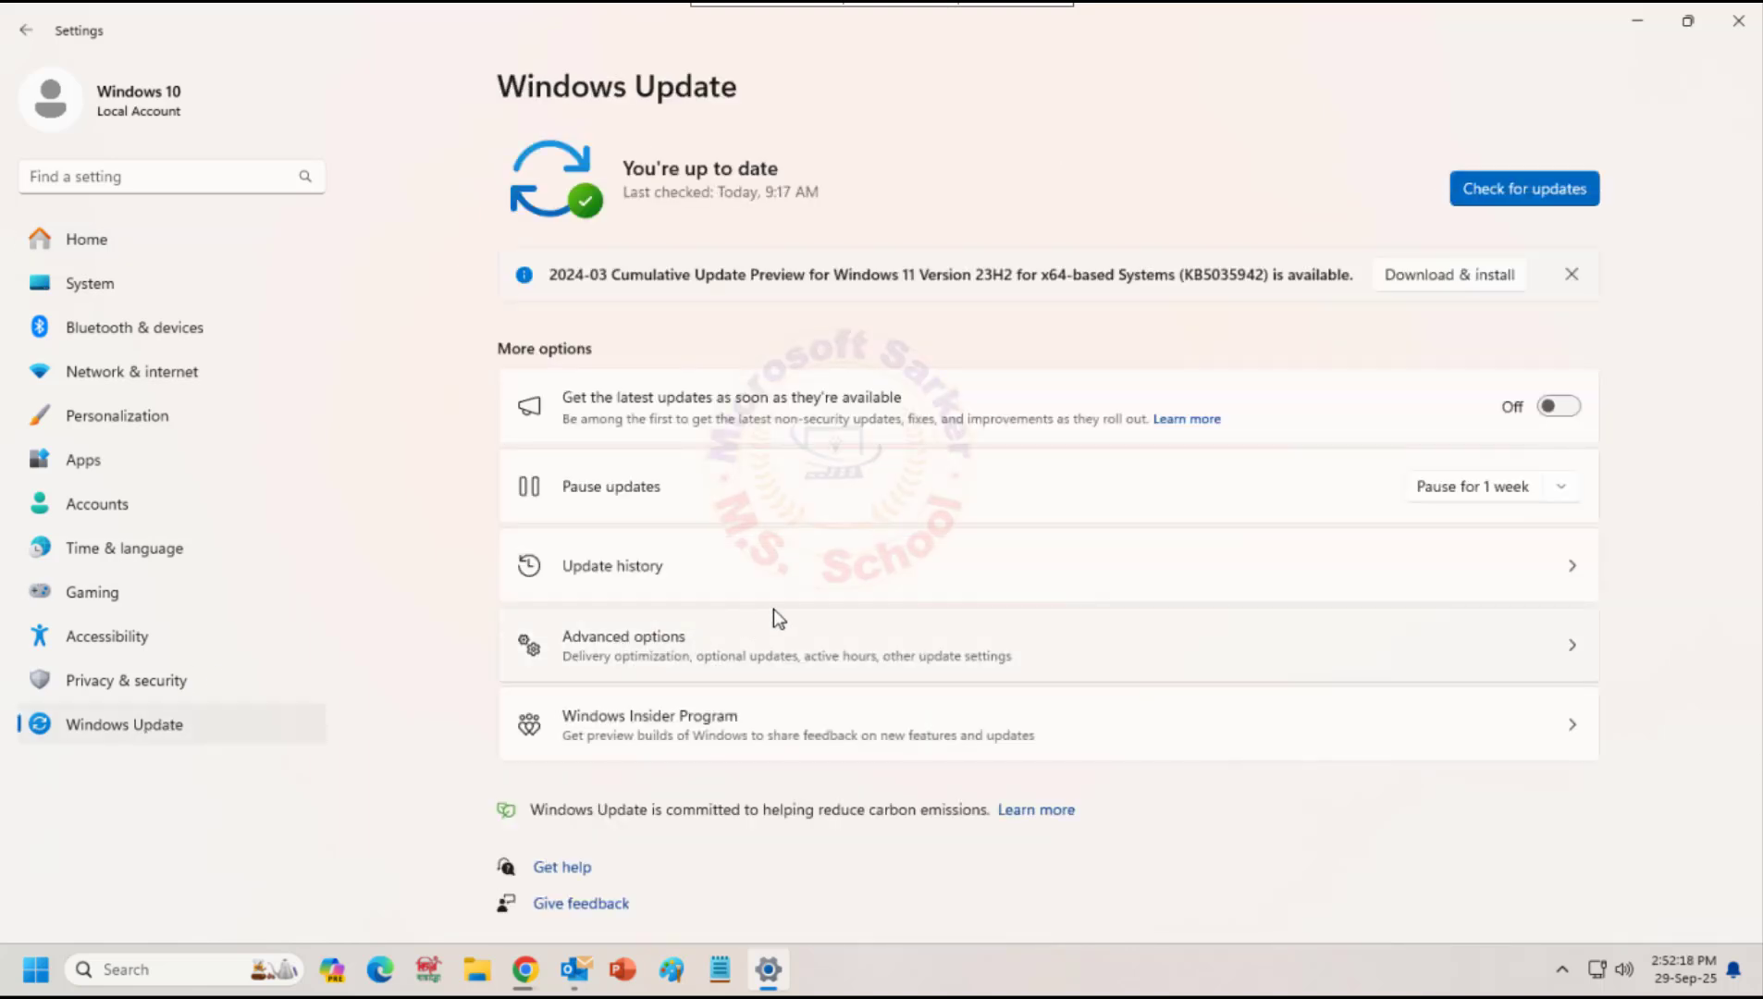
{"action": "left_click", "coordinate": [1008, 635]}
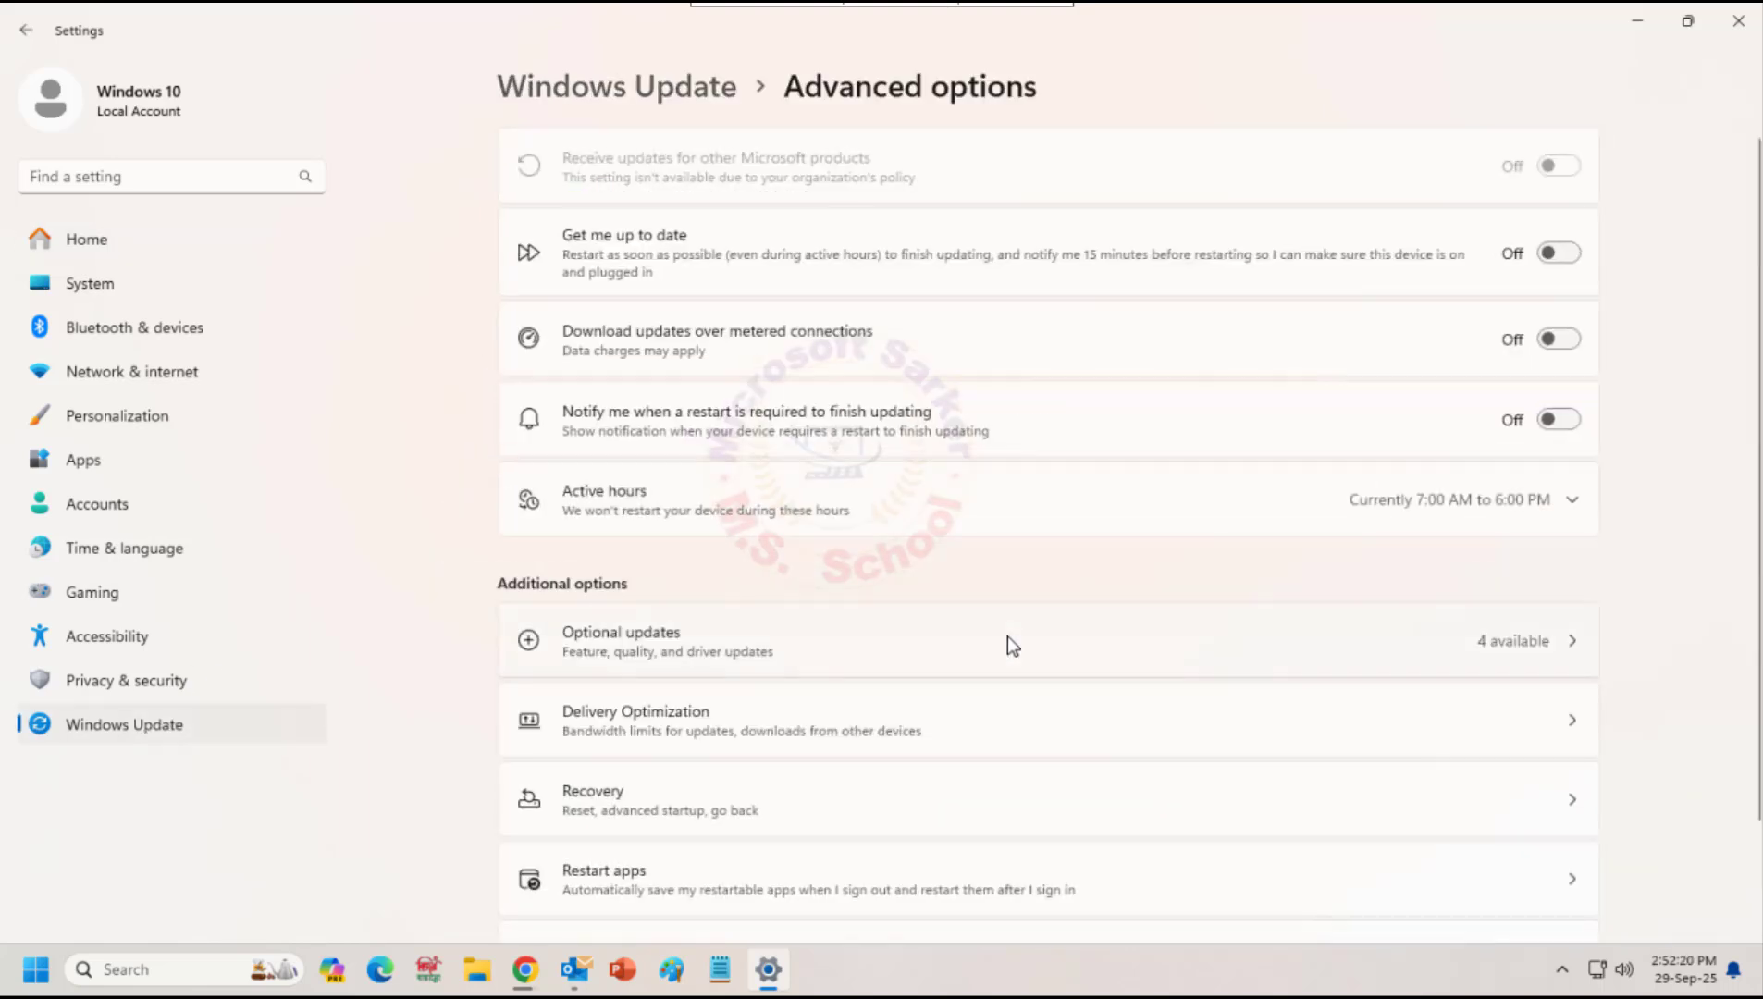